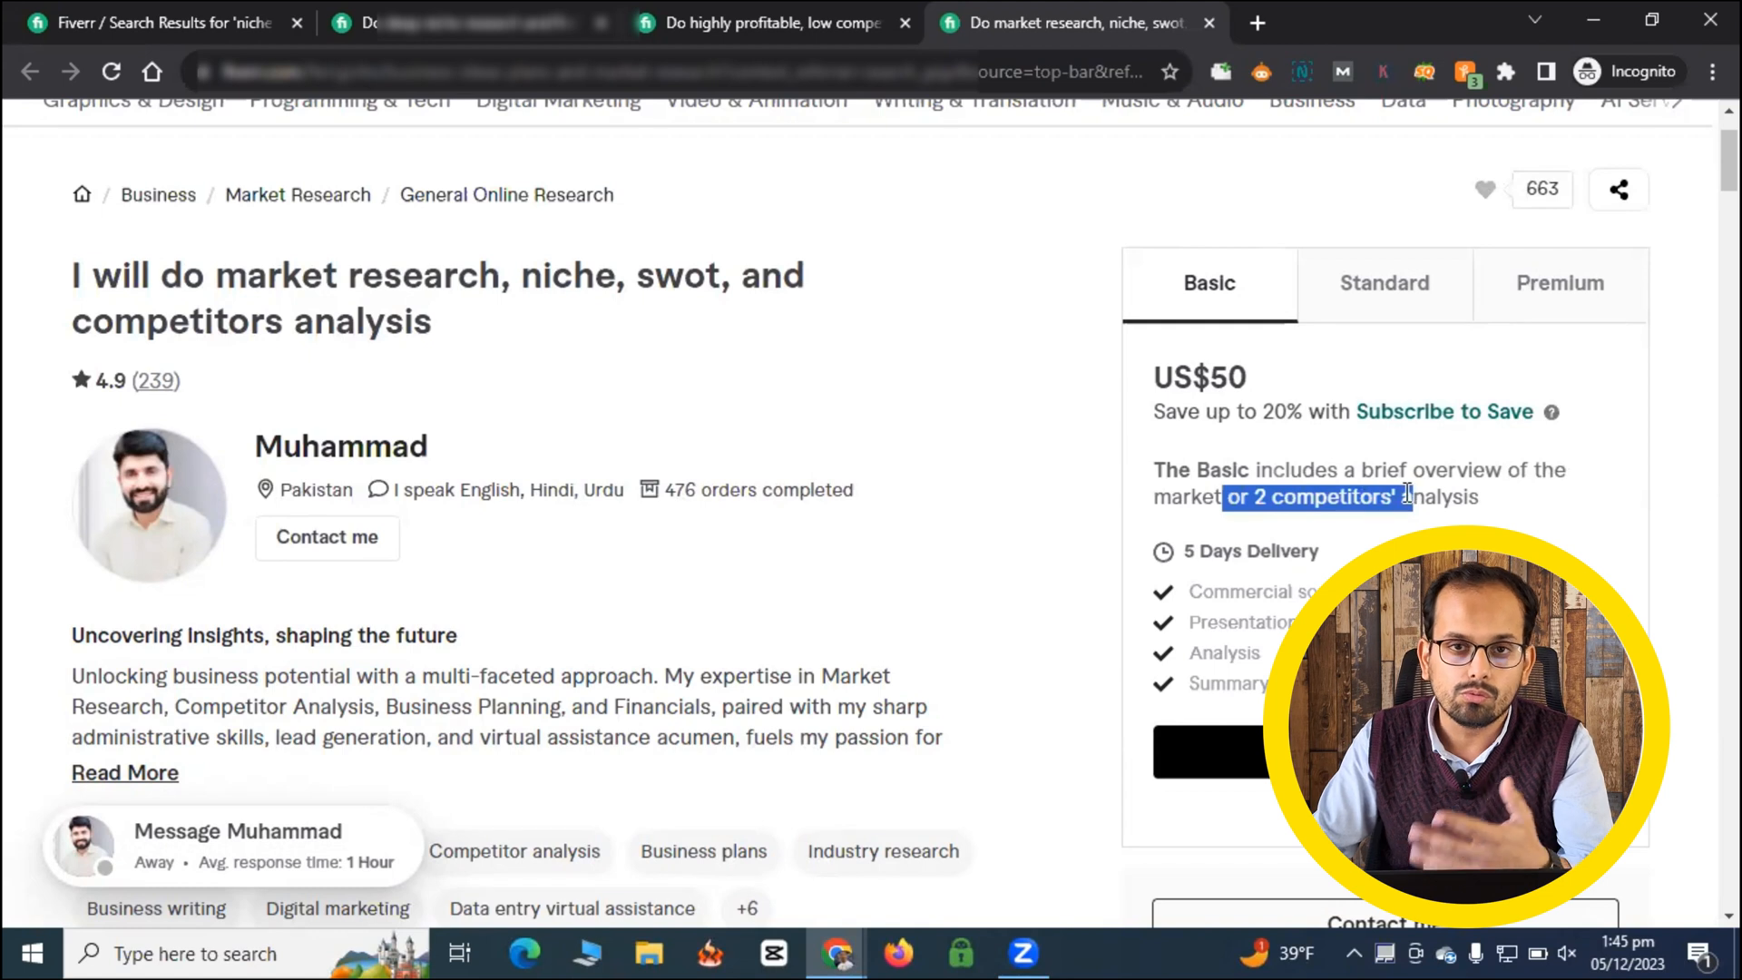
- Review the Standard and Premium package offers of the market research, niche, SWOT and competitors analysis gig
{"action": "left_click", "coordinate": [1403, 288]}
{"action": "left_click", "coordinate": [1403, 289]}
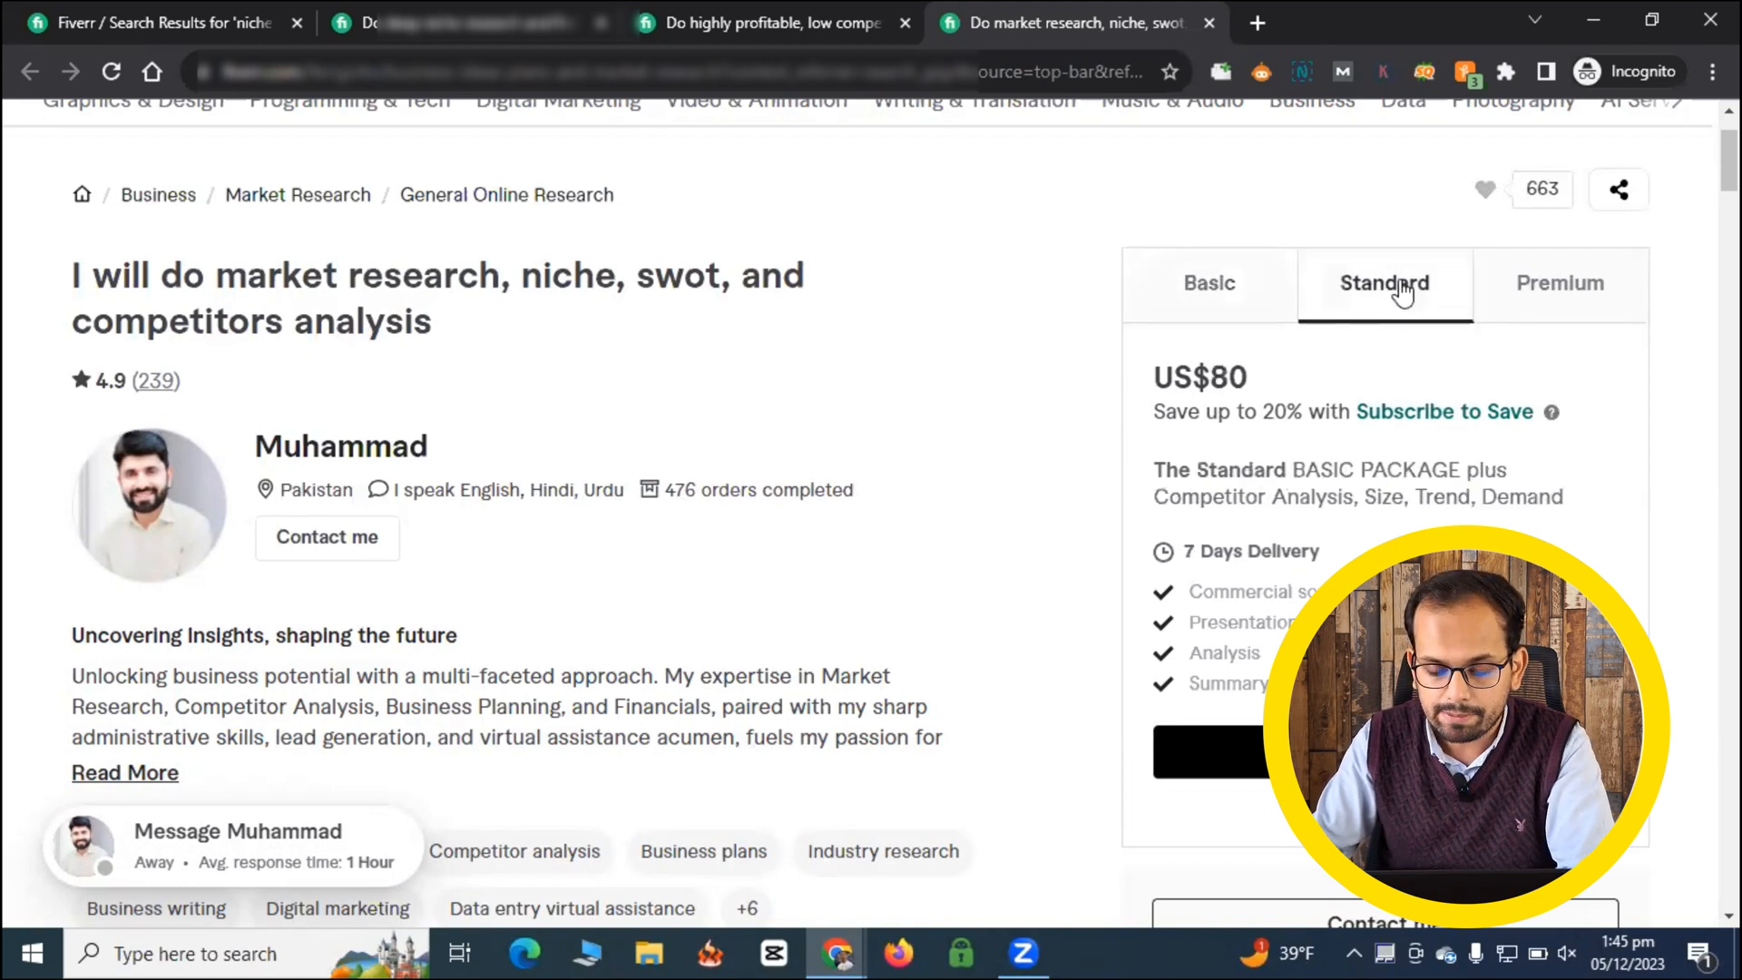
{"action": "left_click_drag", "start_coordinate": [1298, 497], "coordinate": [1449, 470]}
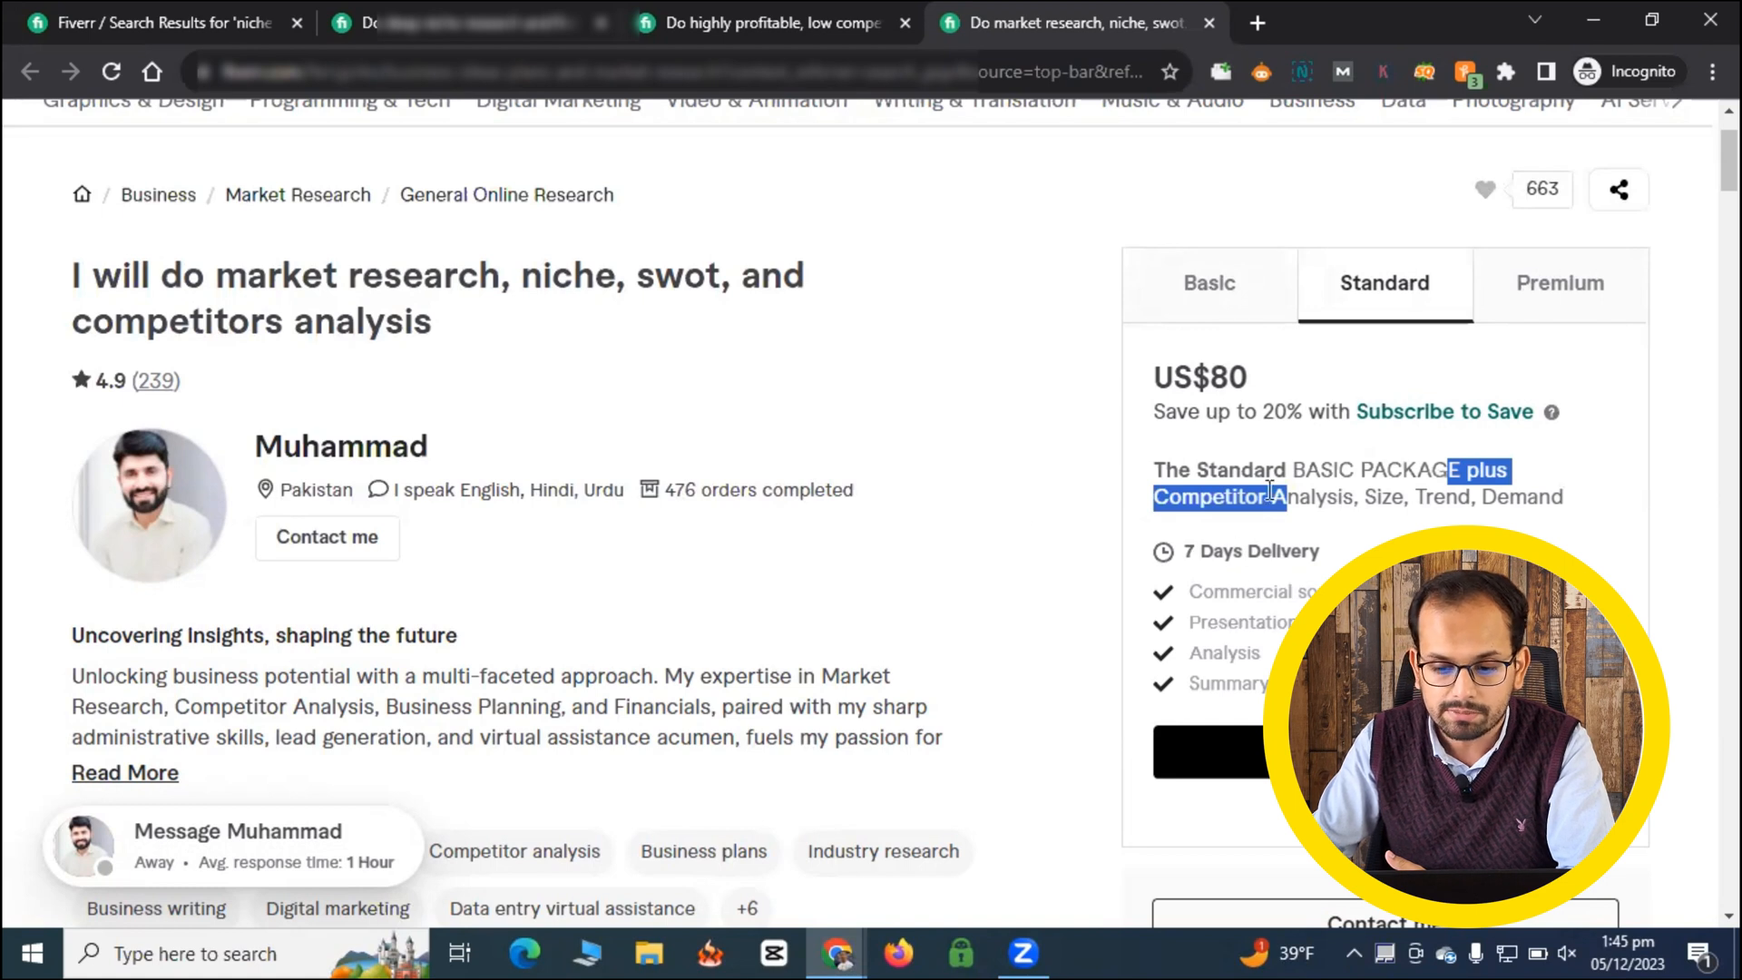
{"action": "left_click", "coordinate": [1572, 287]}
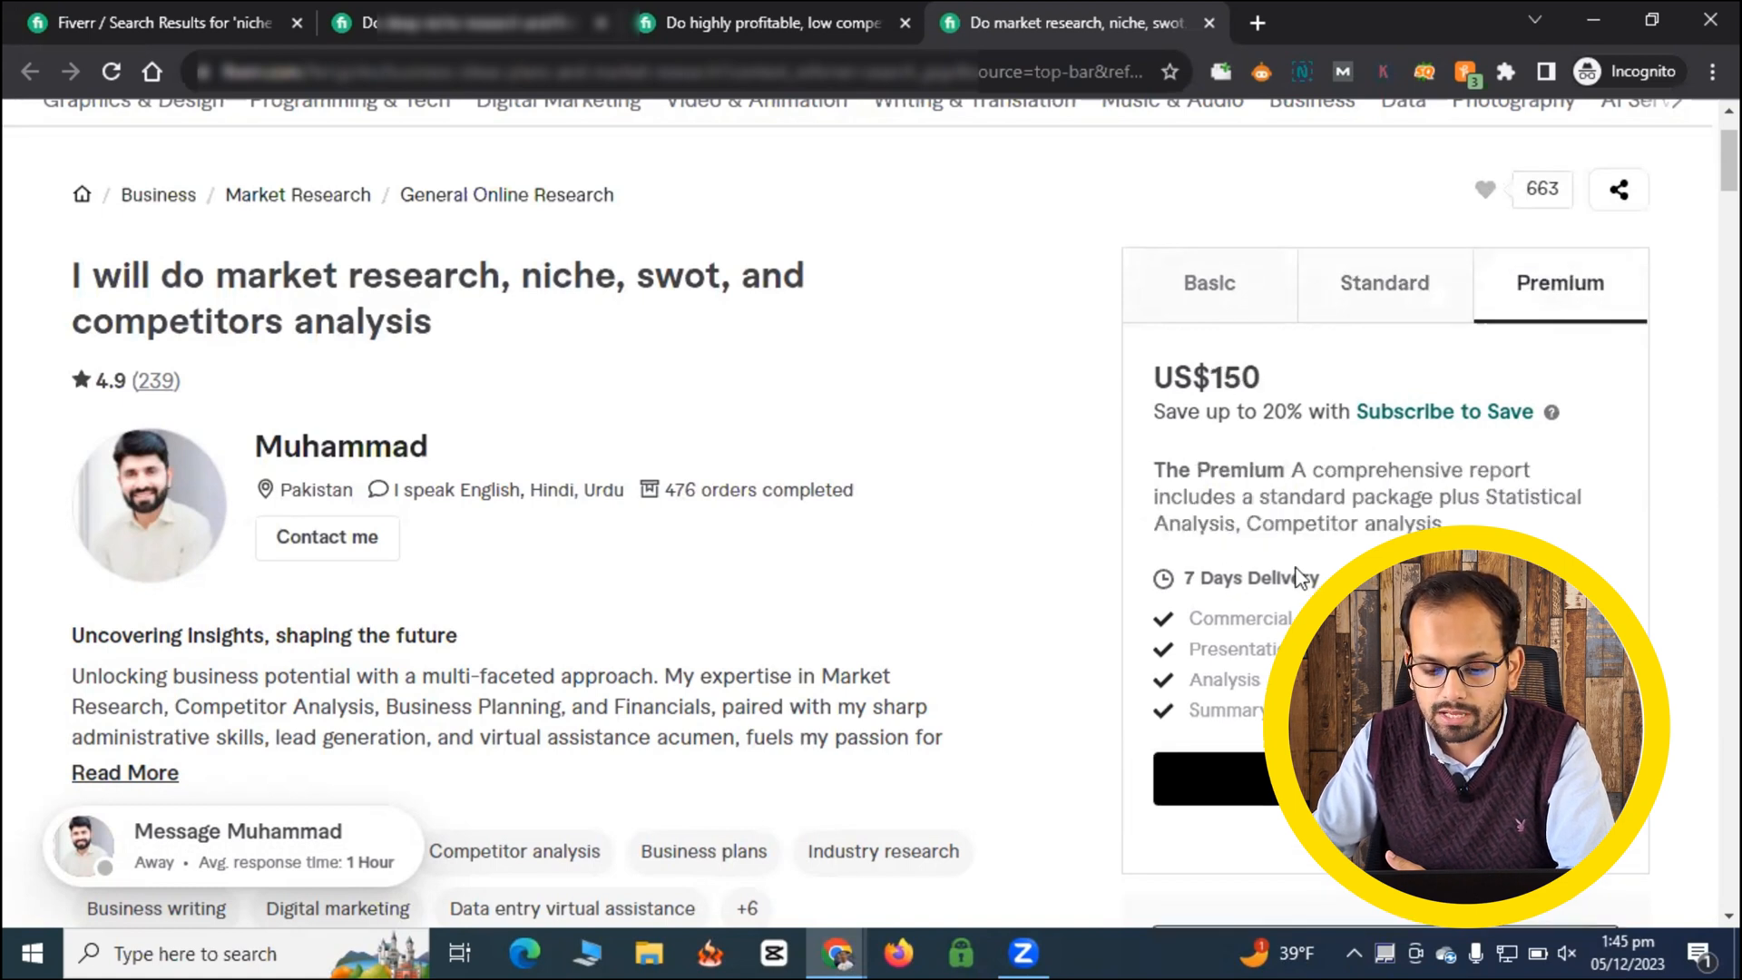
{"action": "left_click_drag", "start_coordinate": [1287, 470], "coordinate": [1415, 523]}
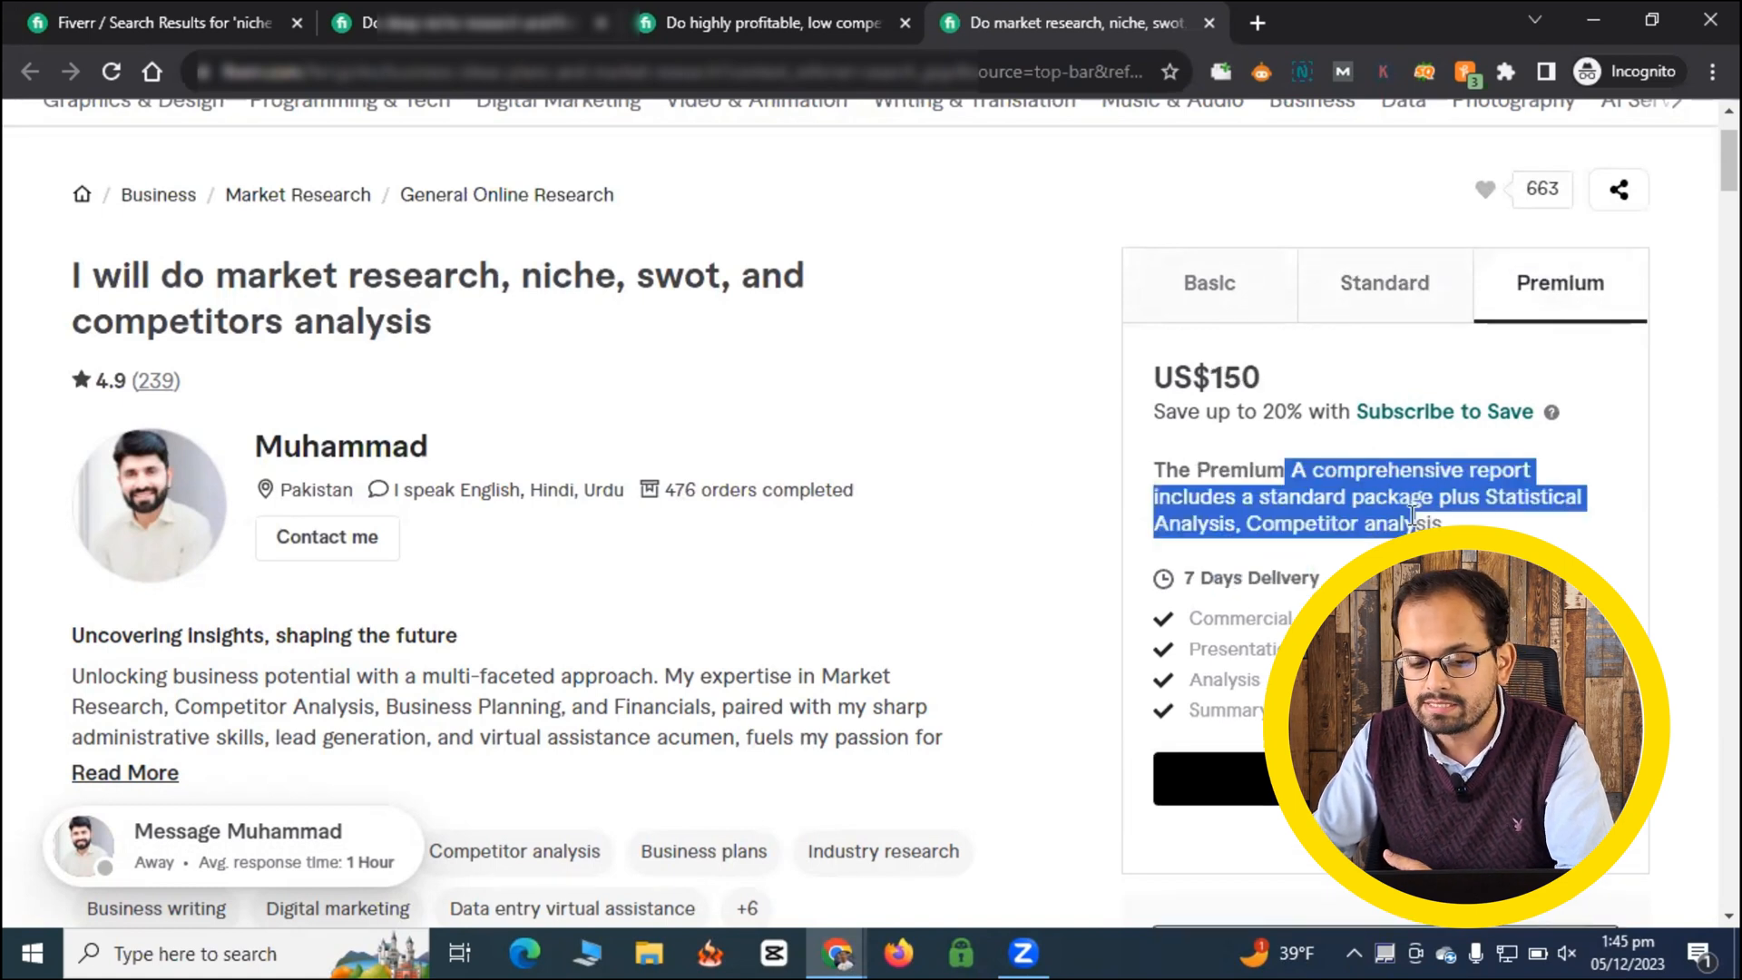
- Compare the Basic, Standard and Premium package offers of the low competitive micro niche research gig
{"action": "left_click", "coordinate": [764, 8]}
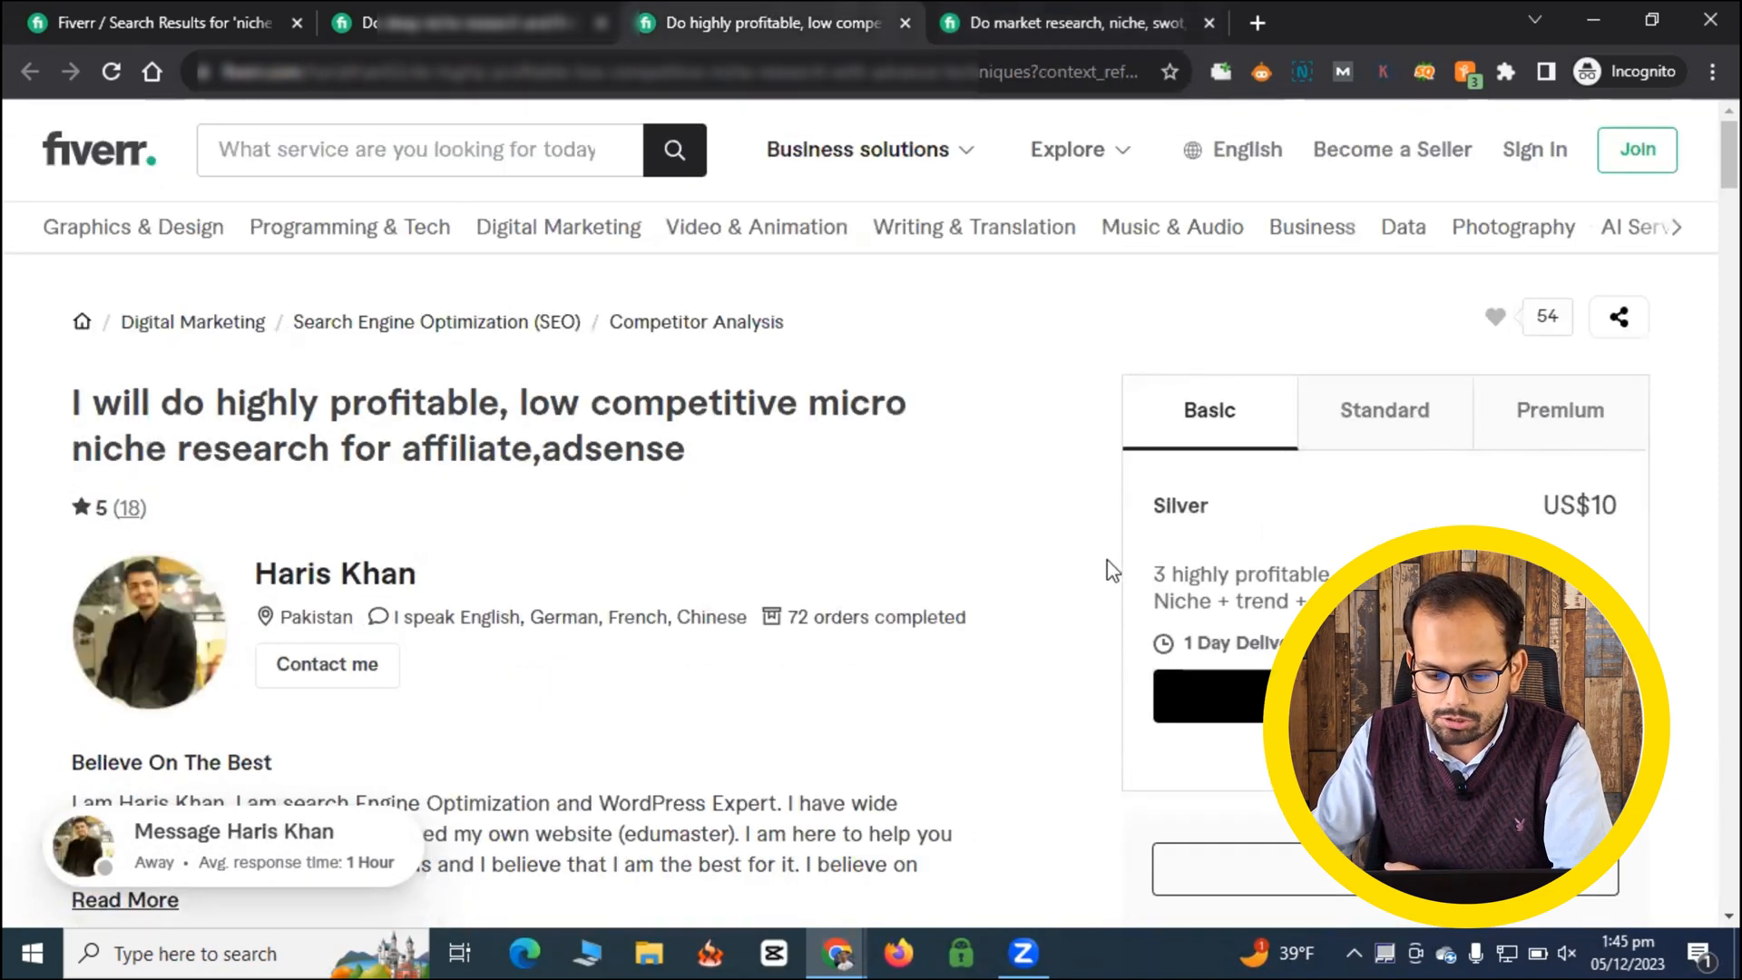
{"action": "left_click_drag", "start_coordinate": [1153, 575], "coordinate": [1332, 572]}
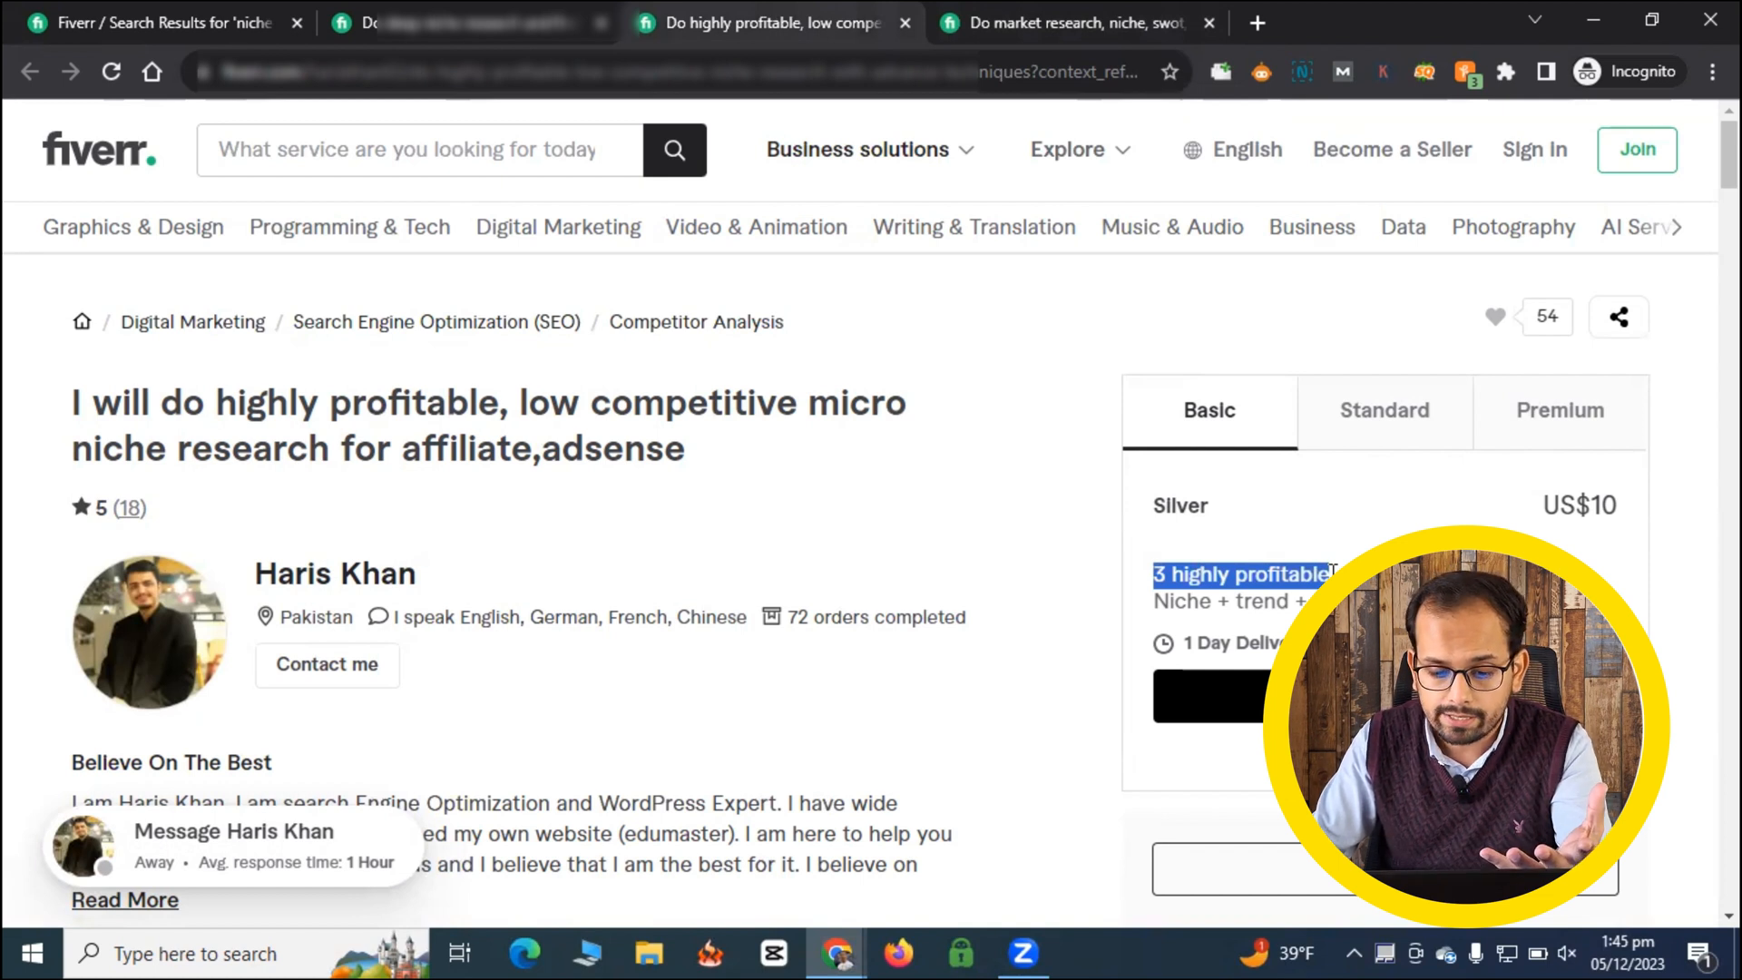
{"action": "double_click", "coordinate": [1180, 505]}
{"action": "left_click", "coordinate": [1366, 410]}
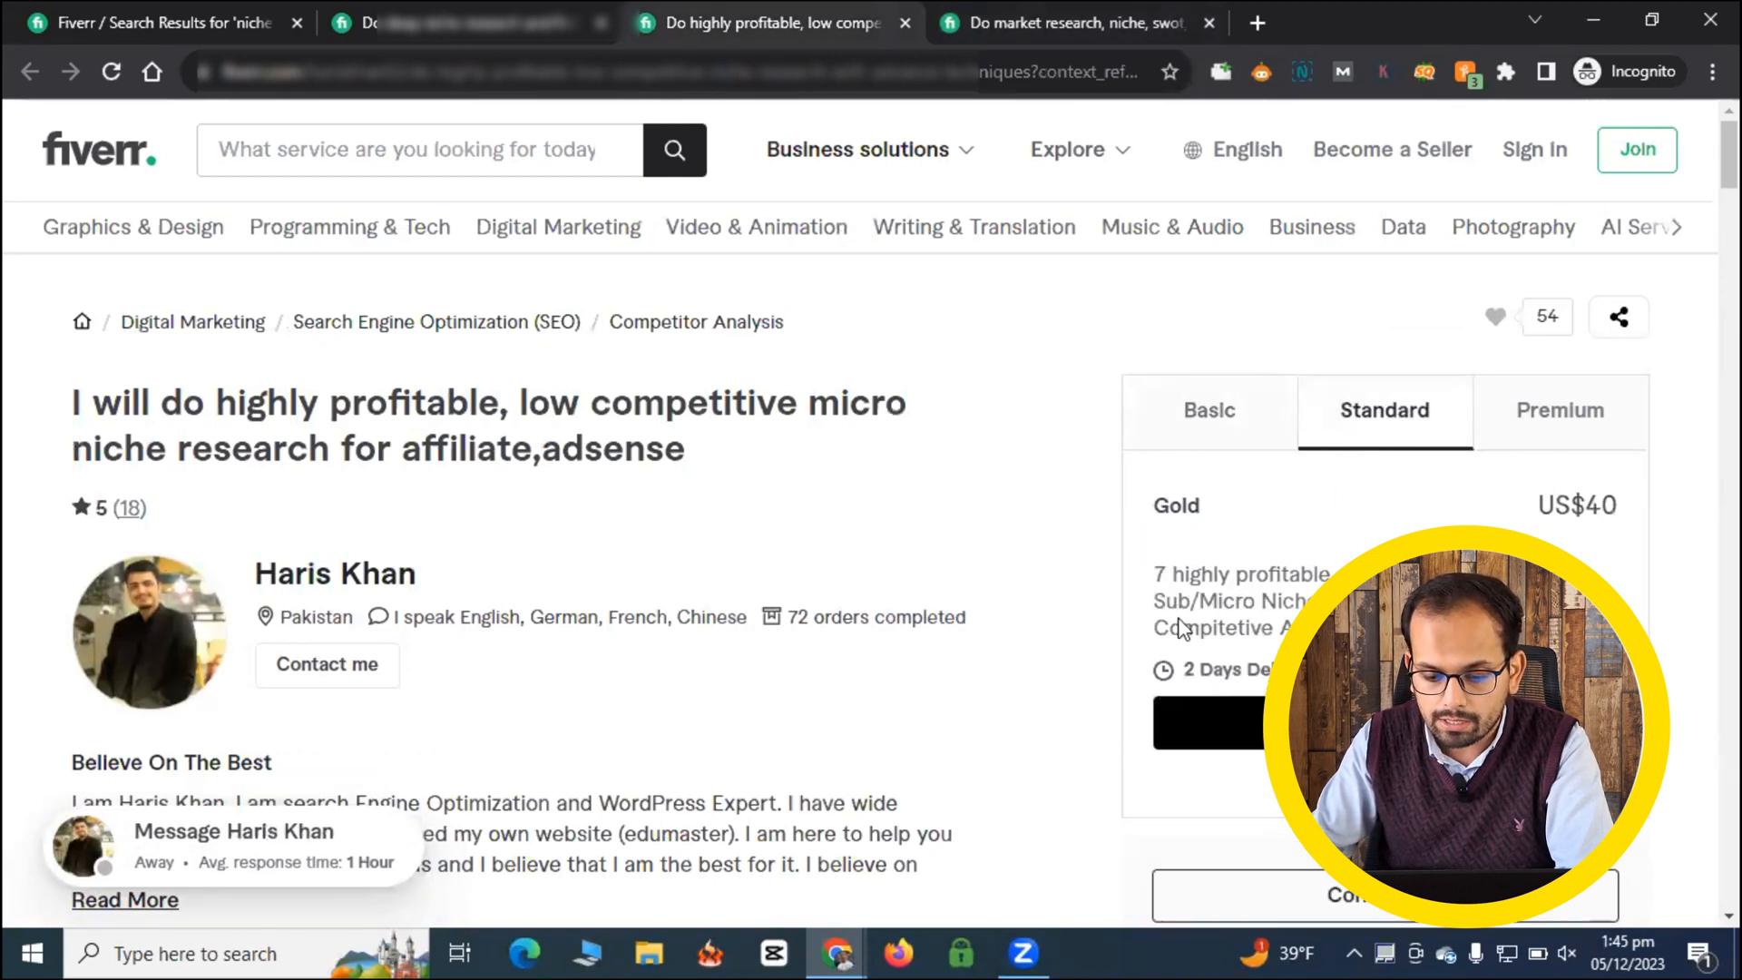
{"action": "left_click_drag", "start_coordinate": [1173, 575], "coordinate": [1307, 575]}
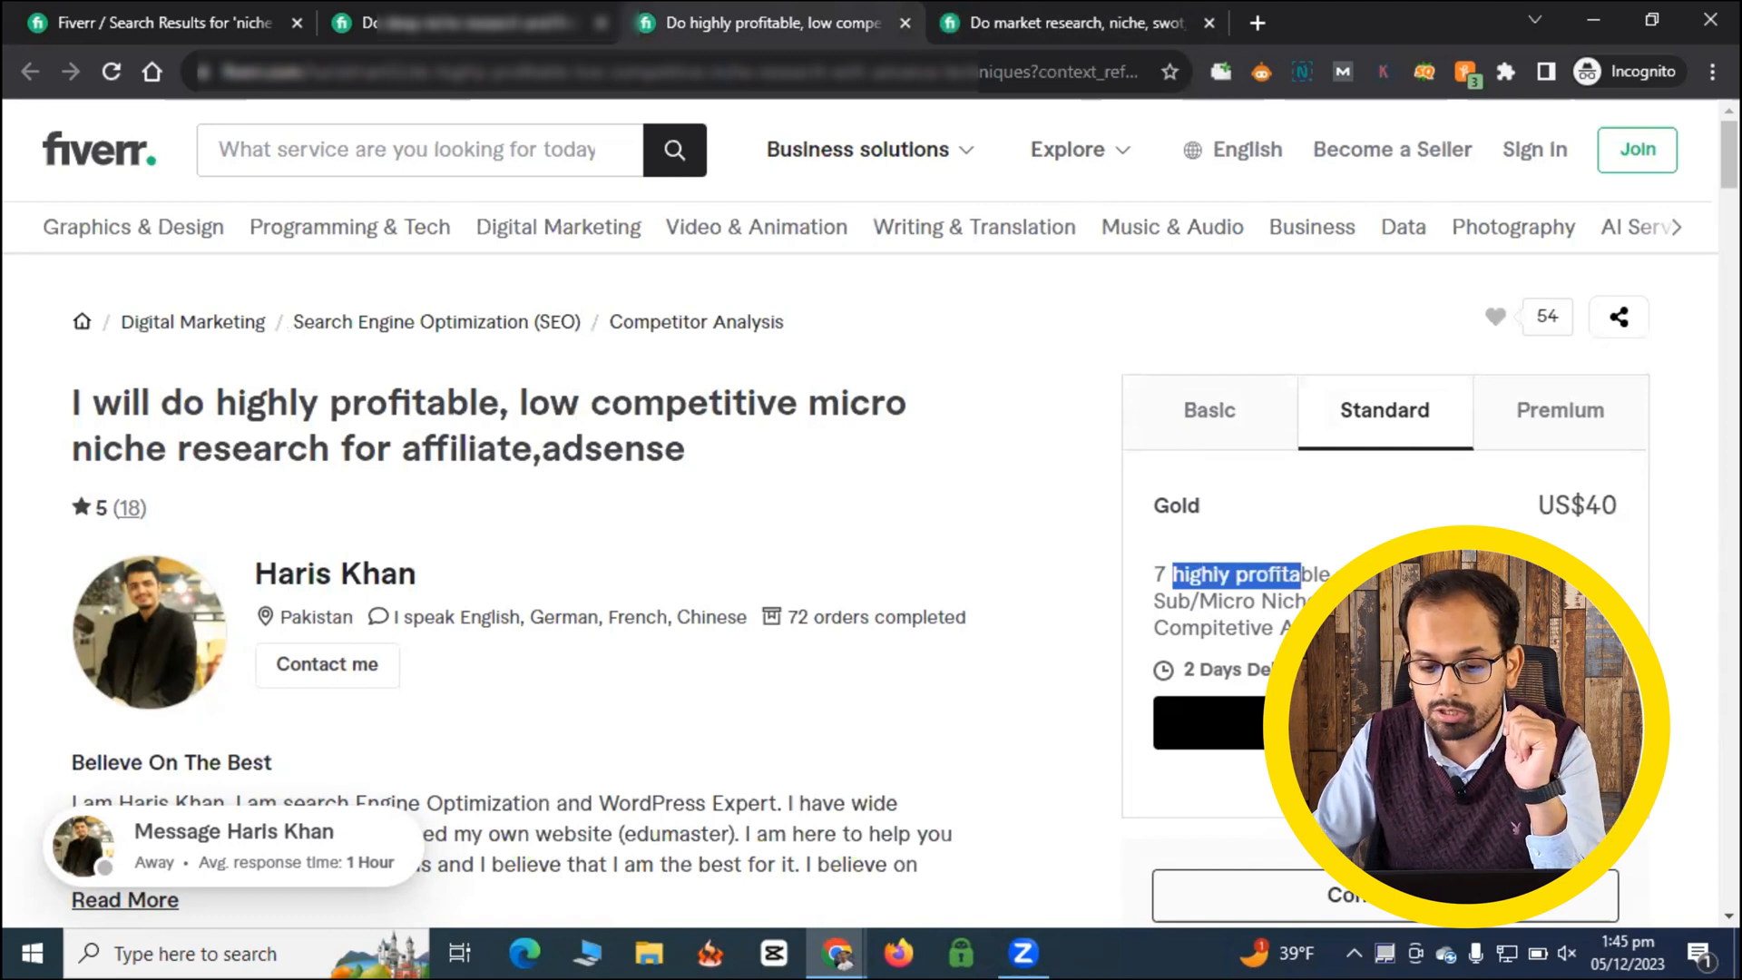
{"action": "left_click", "coordinate": [1555, 416]}
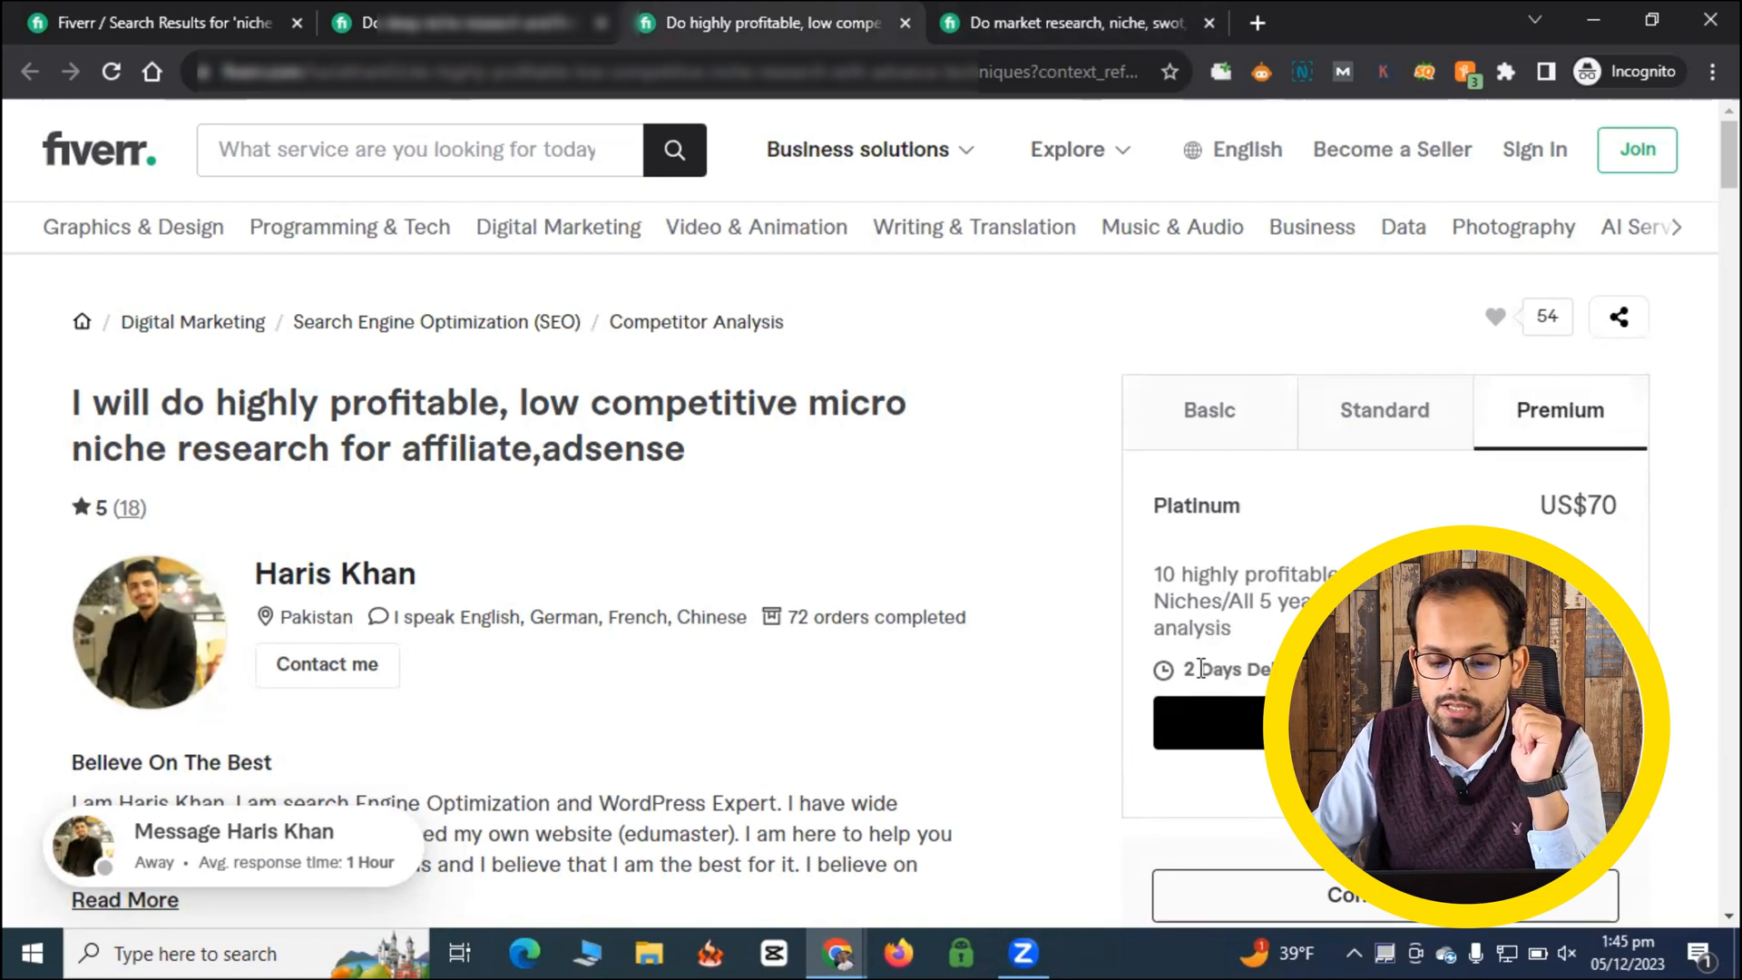
{"action": "left_click_drag", "start_coordinate": [1196, 670], "coordinate": [1280, 670]}
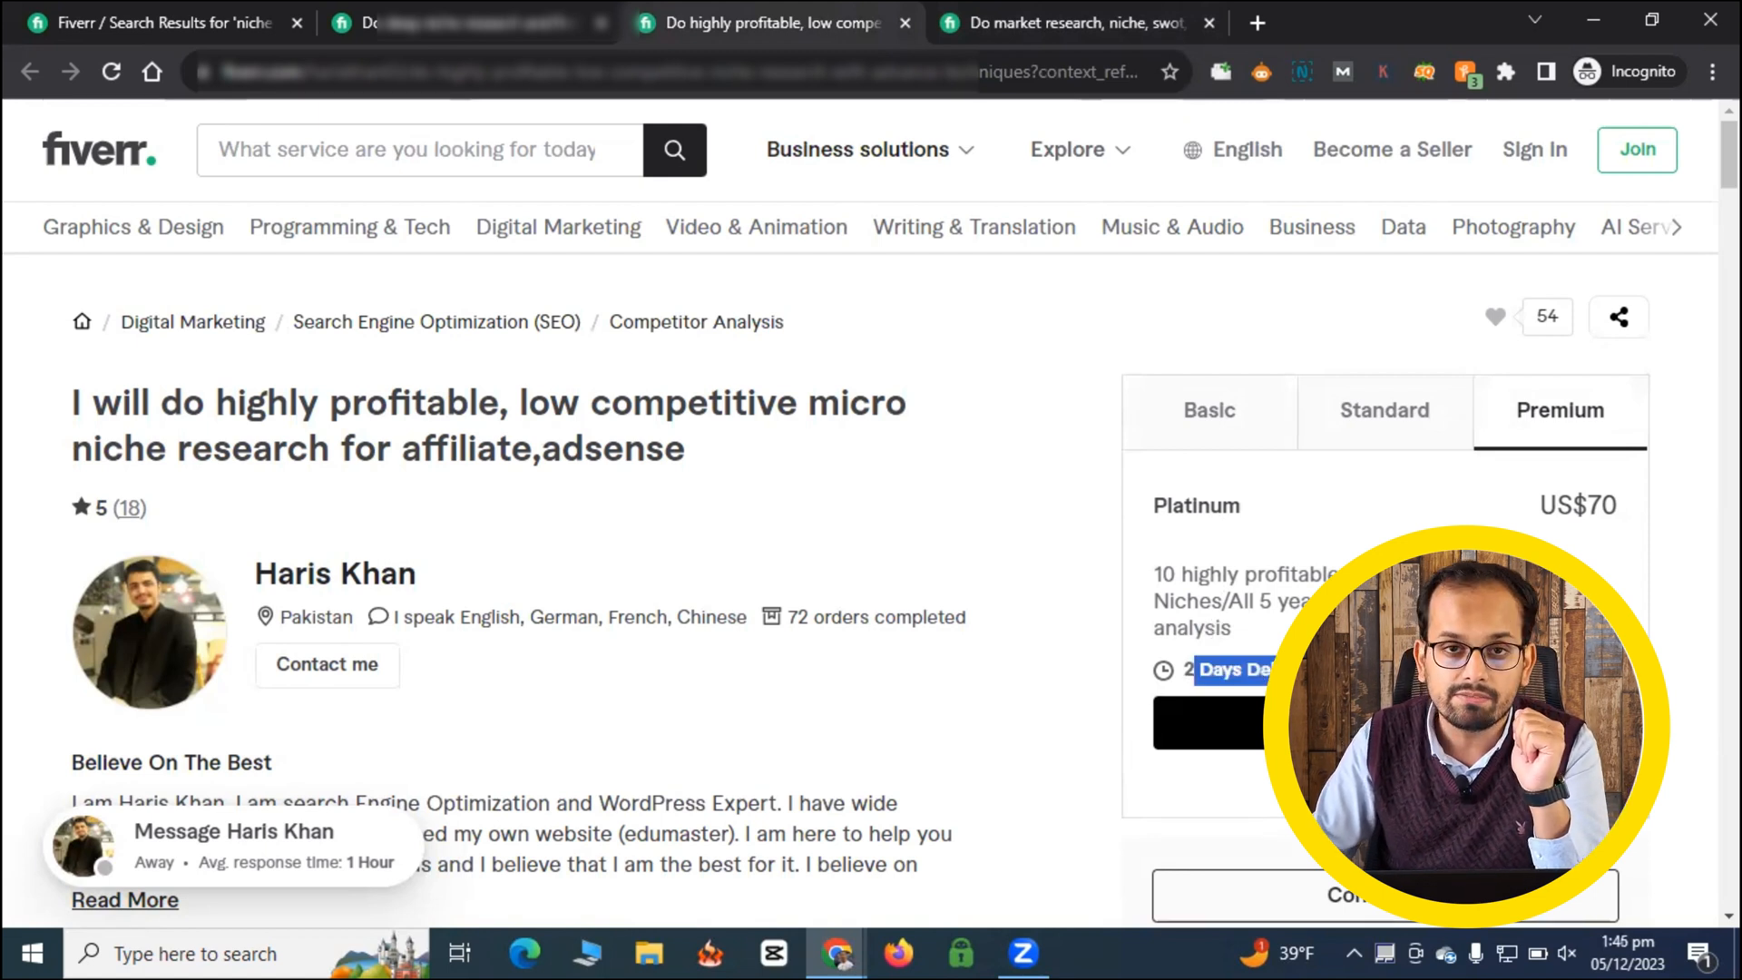
{"action": "left_click", "coordinate": [1212, 419]}
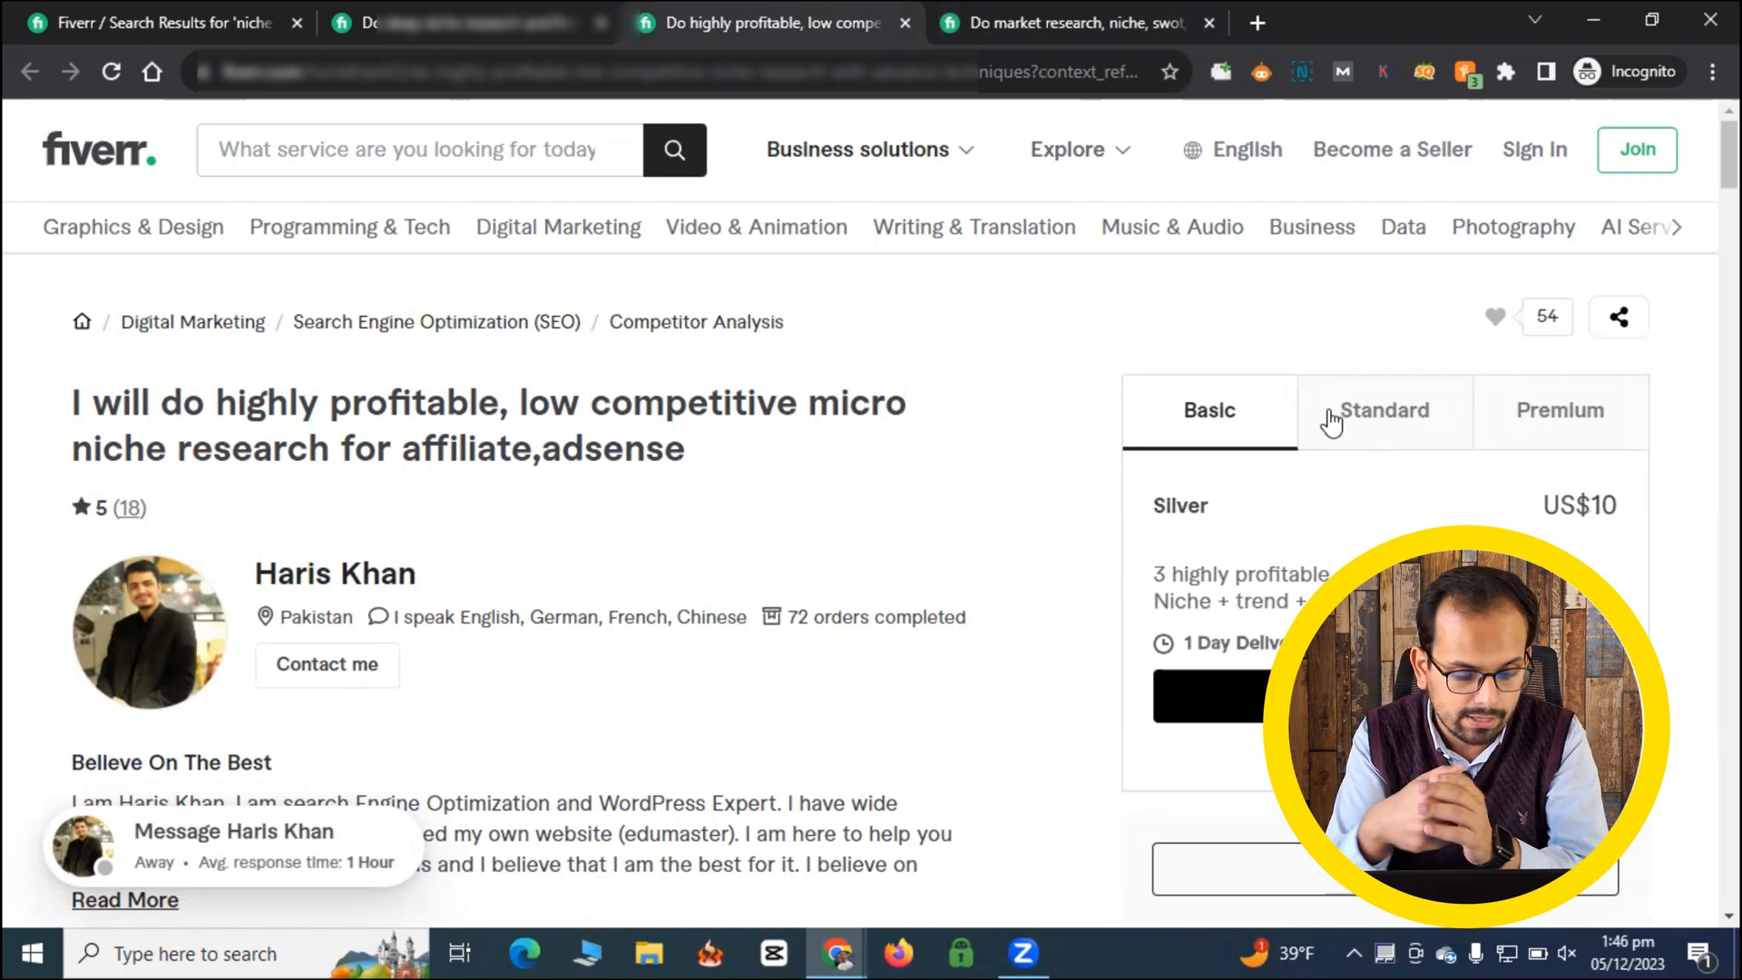
- Switch to the gig's own Scope & Pricing form and name the Basic package "Silver"
{"action": "key", "text": "alt+Tab"}
{"action": "left_click", "coordinate": [610, 368]}
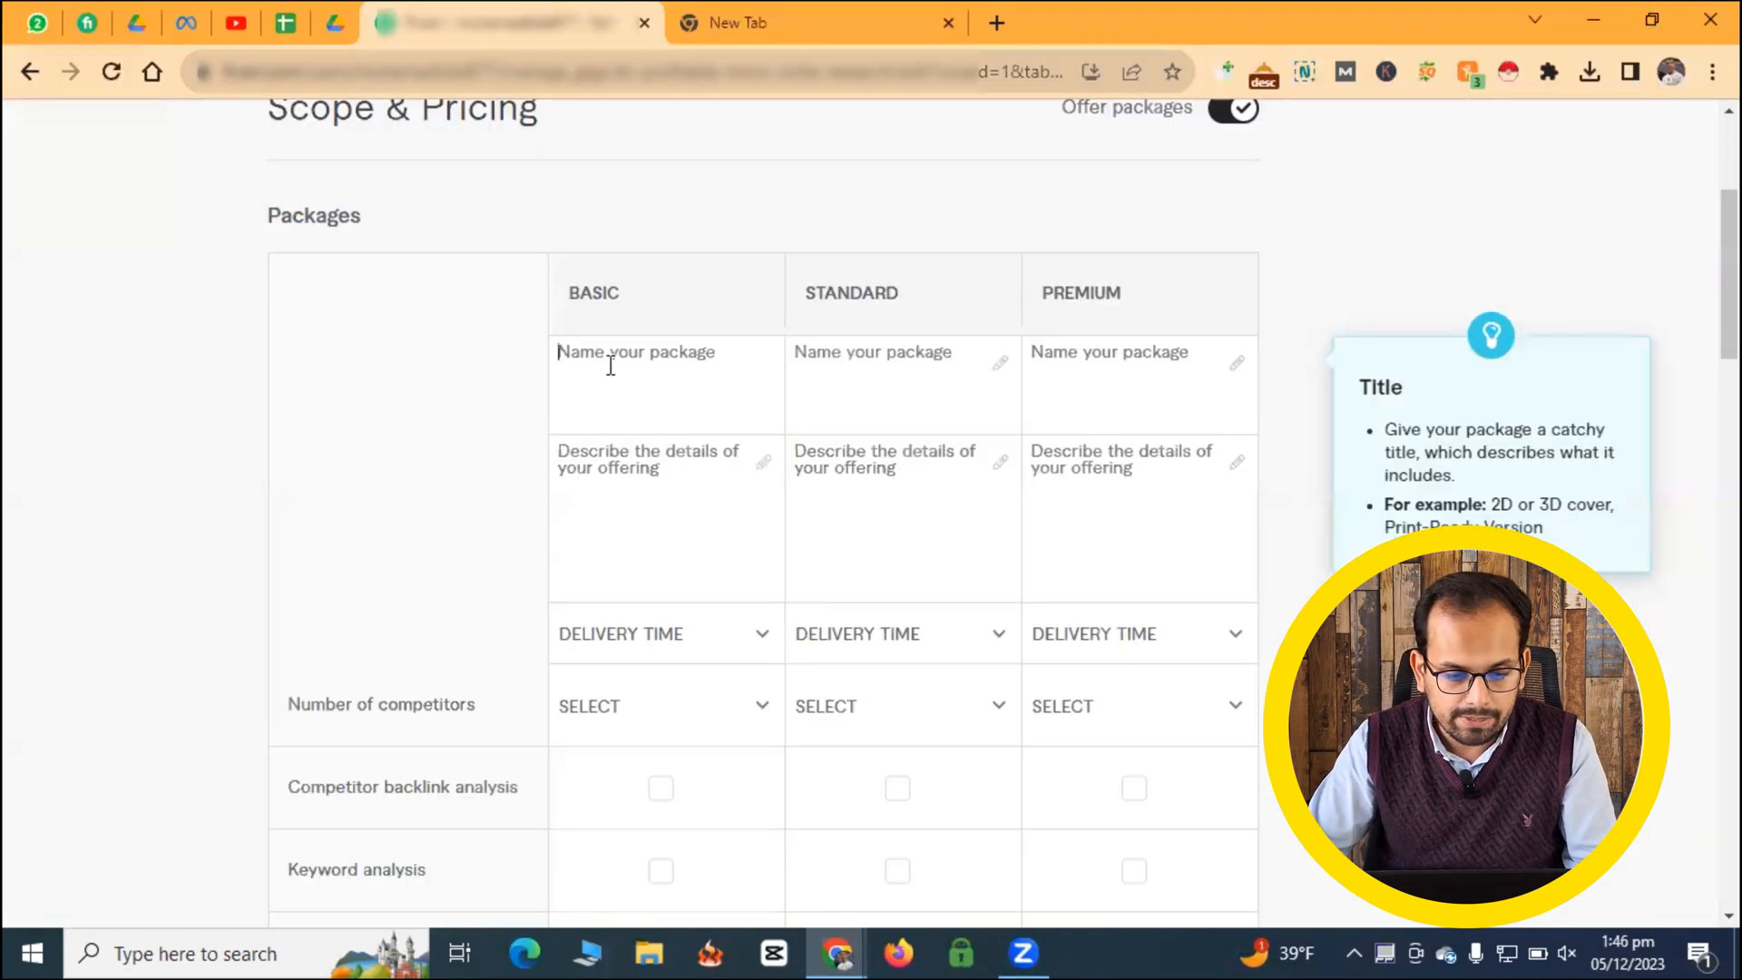
{"action": "type", "text": "Silver"}
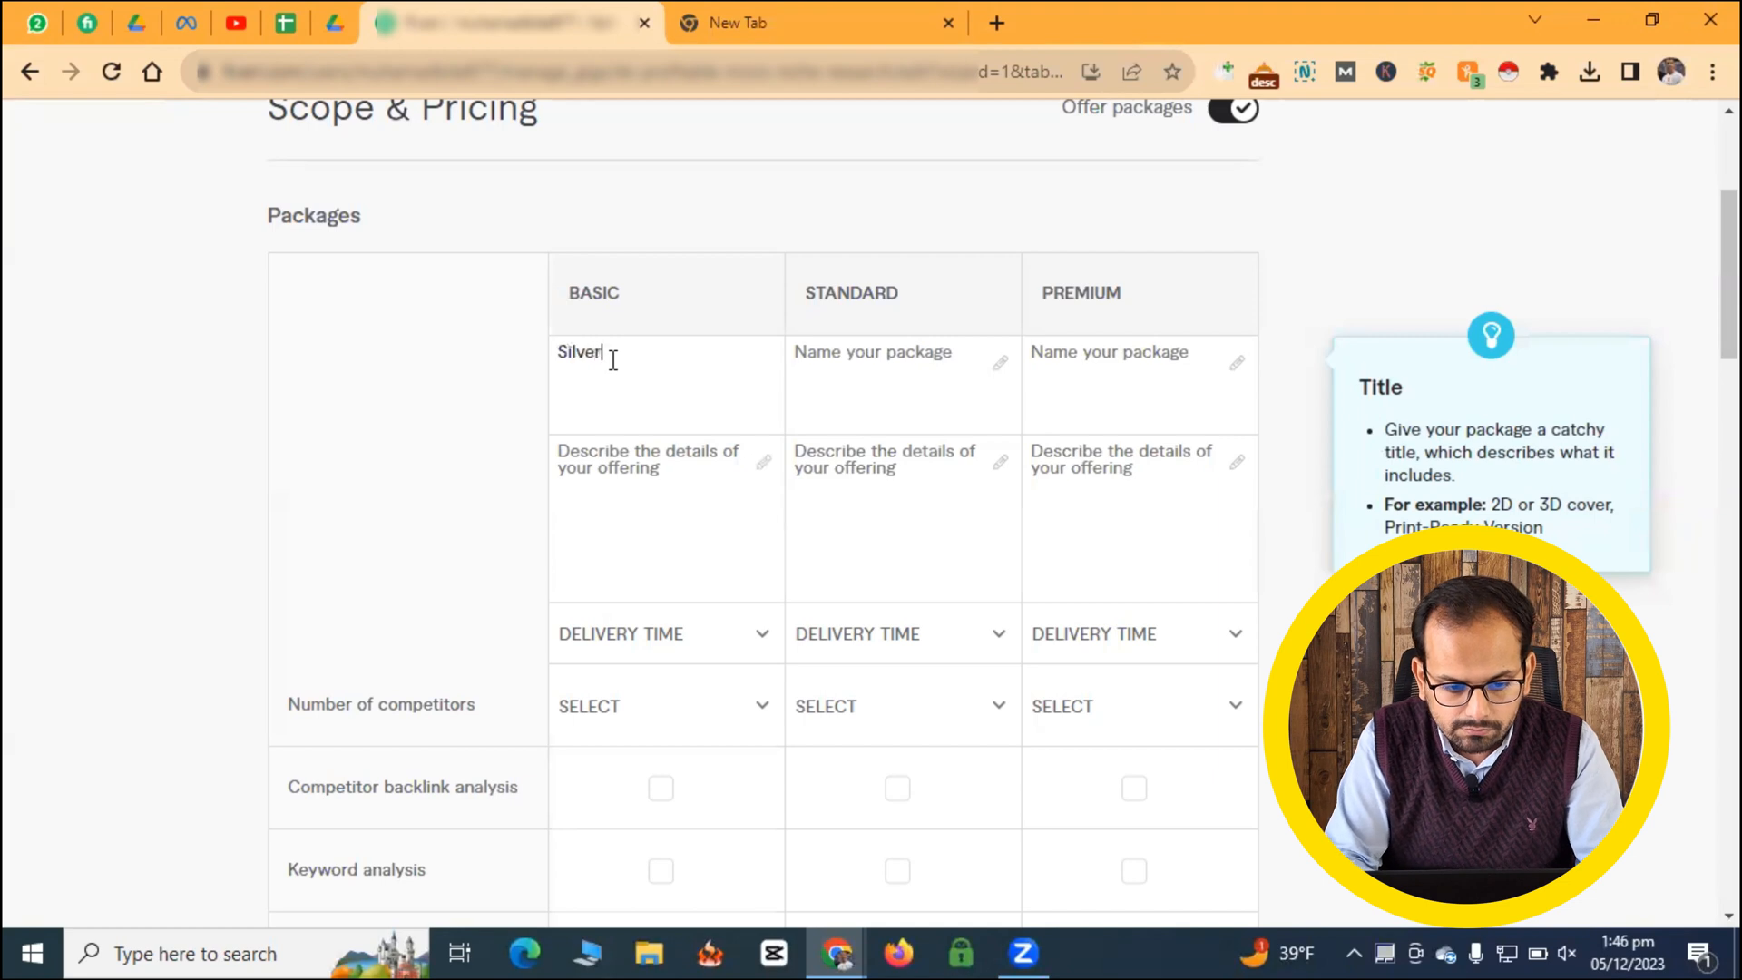
- Describe the Basic package as "2 Profutable Niches + Keywords" and set its delivery time to 2 days
{"action": "left_click", "coordinate": [605, 461]}
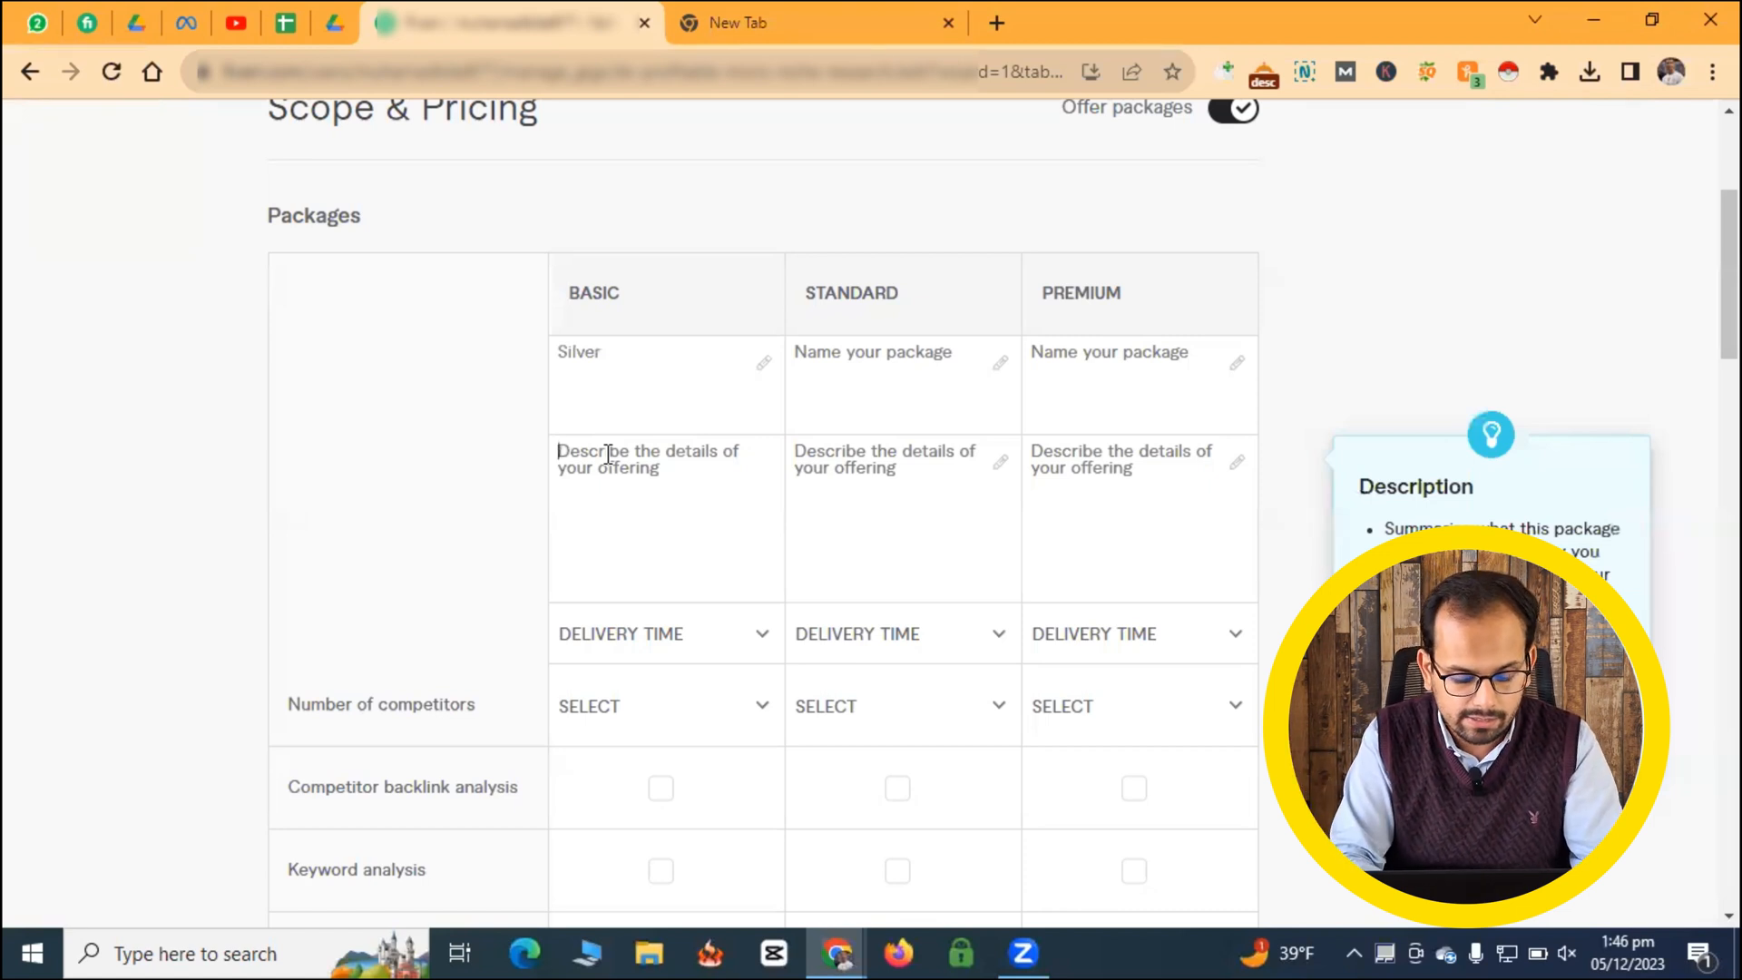
{"action": "type", "text": "2 Po"}
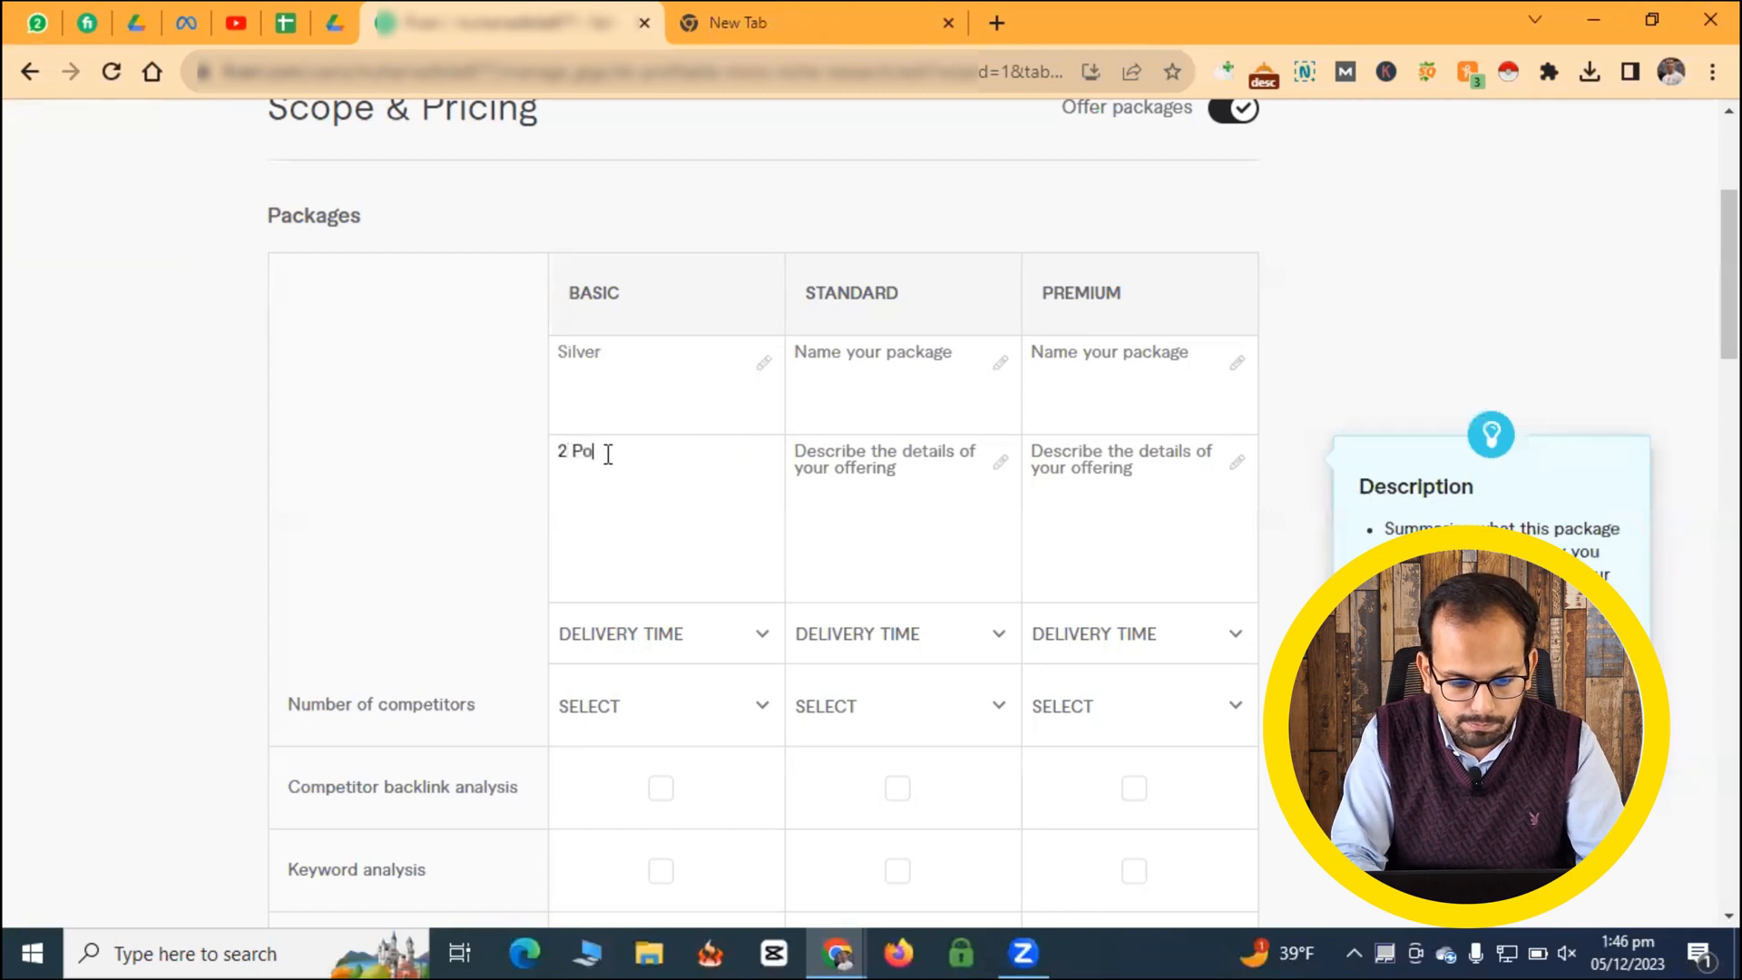
{"action": "key", "text": "BackSpace"}
{"action": "type", "text": "rofit"}
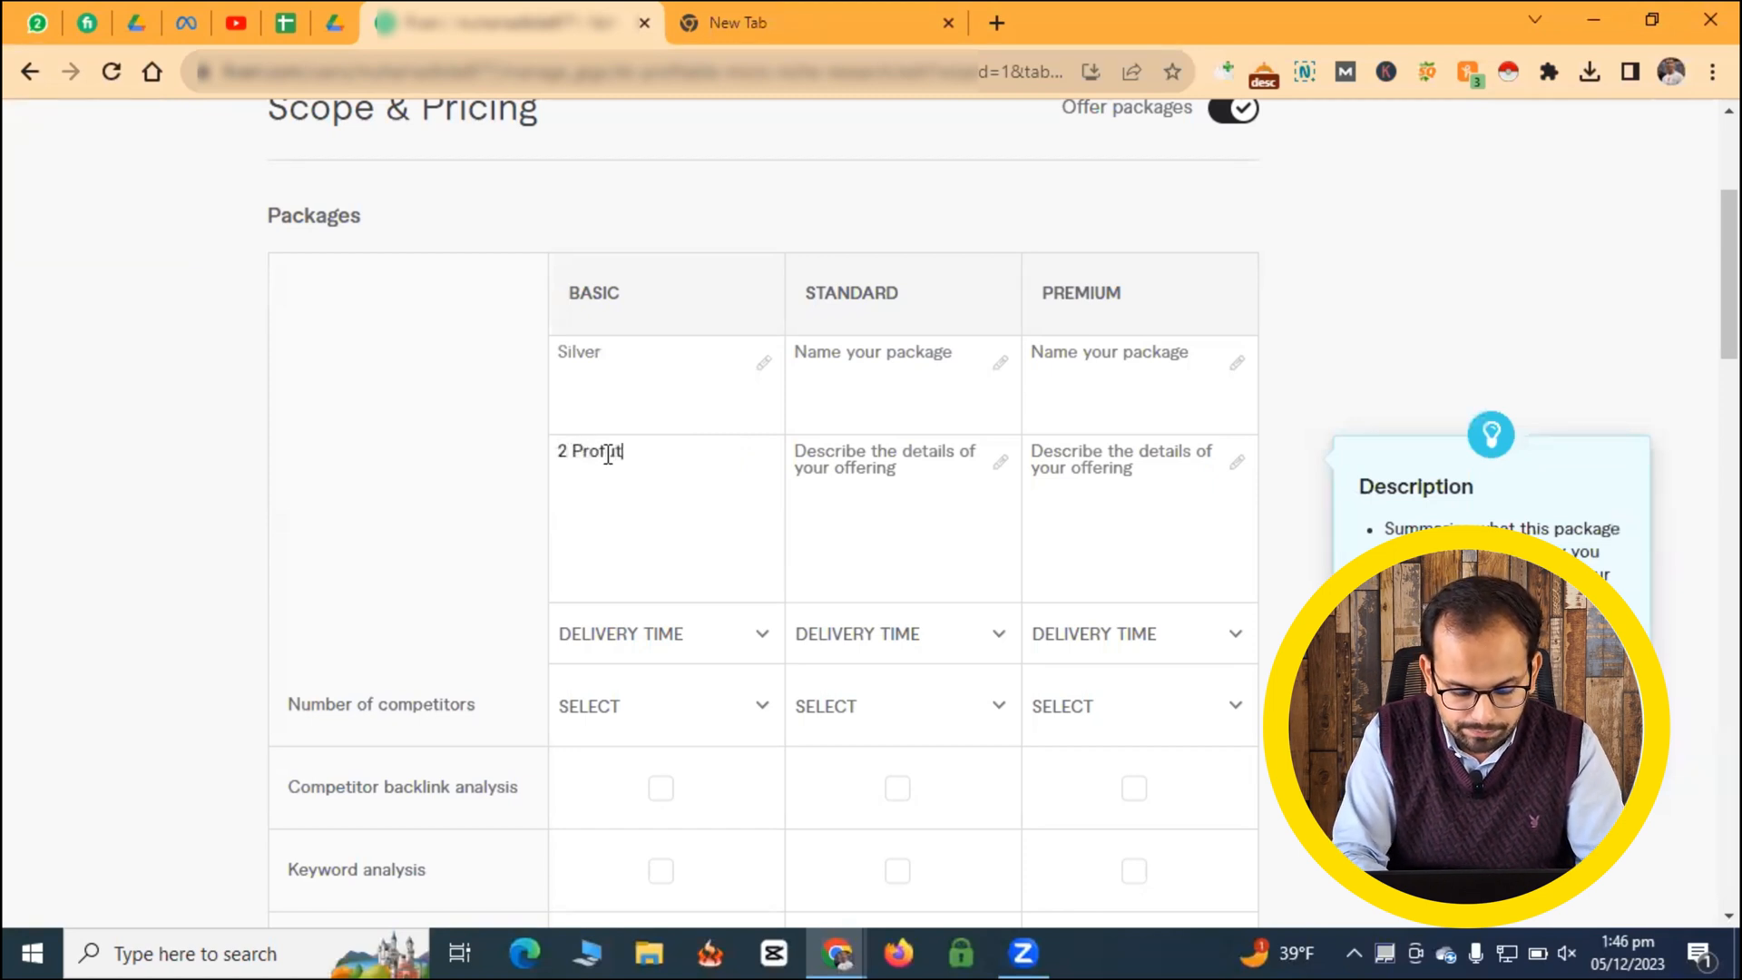
{"action": "type", "text": "able Ni"}
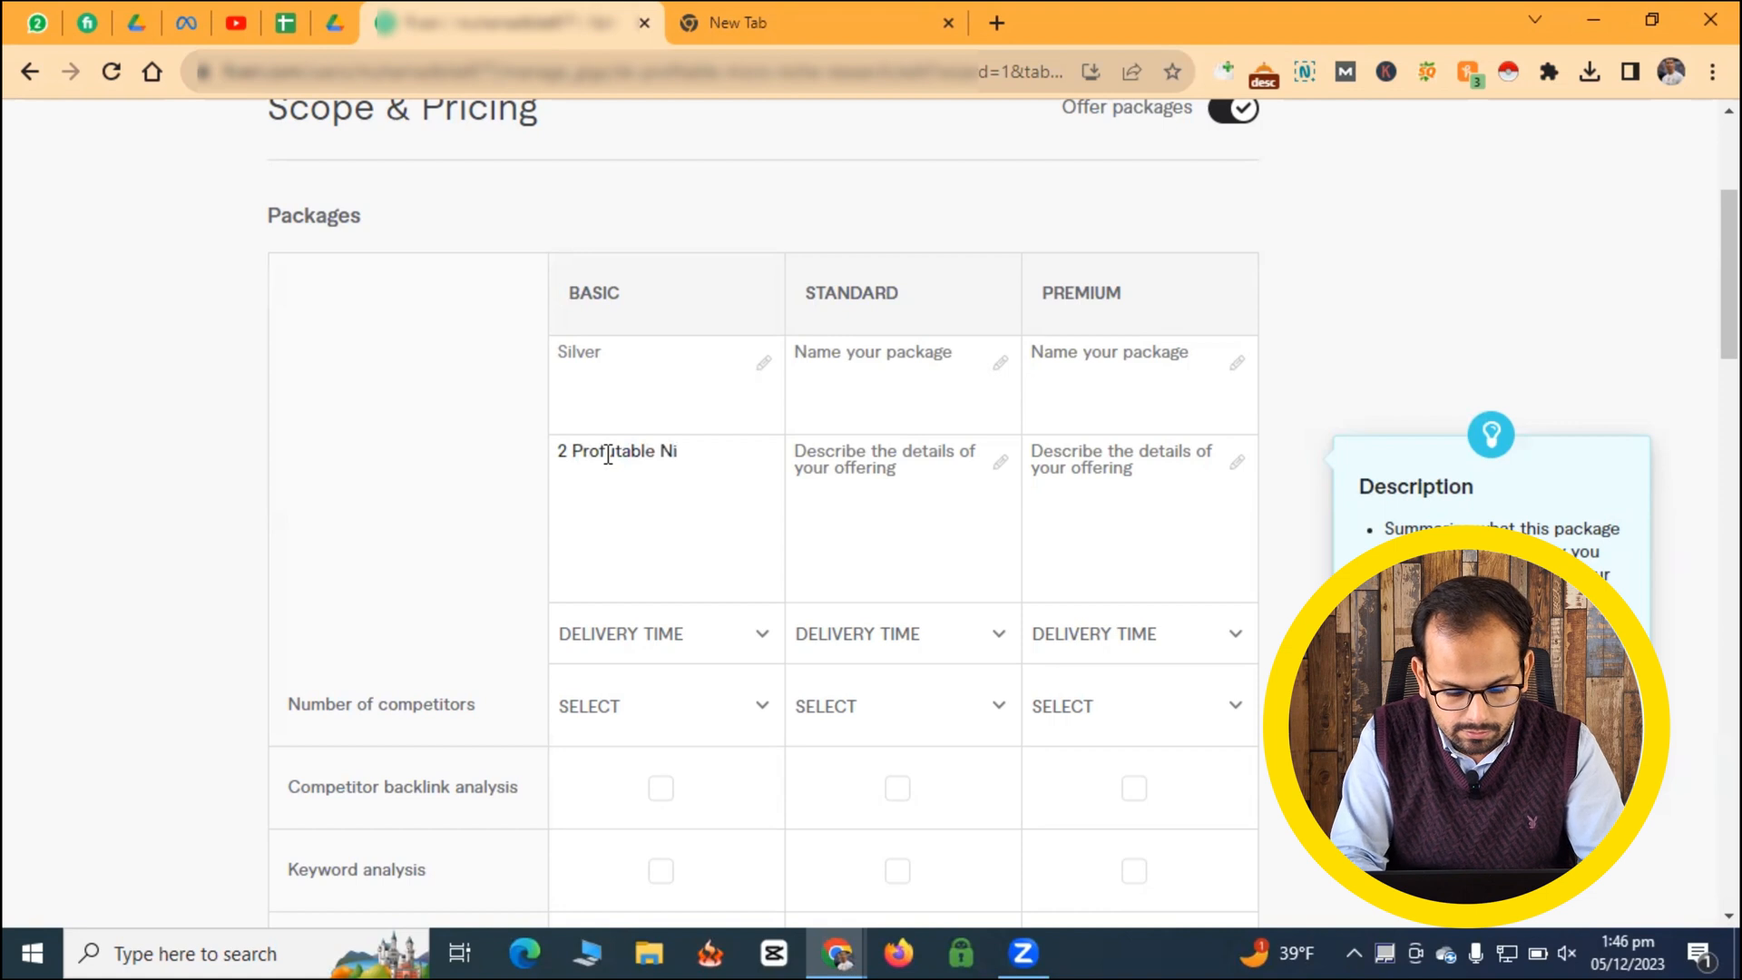
{"action": "type", "text": "ches"}
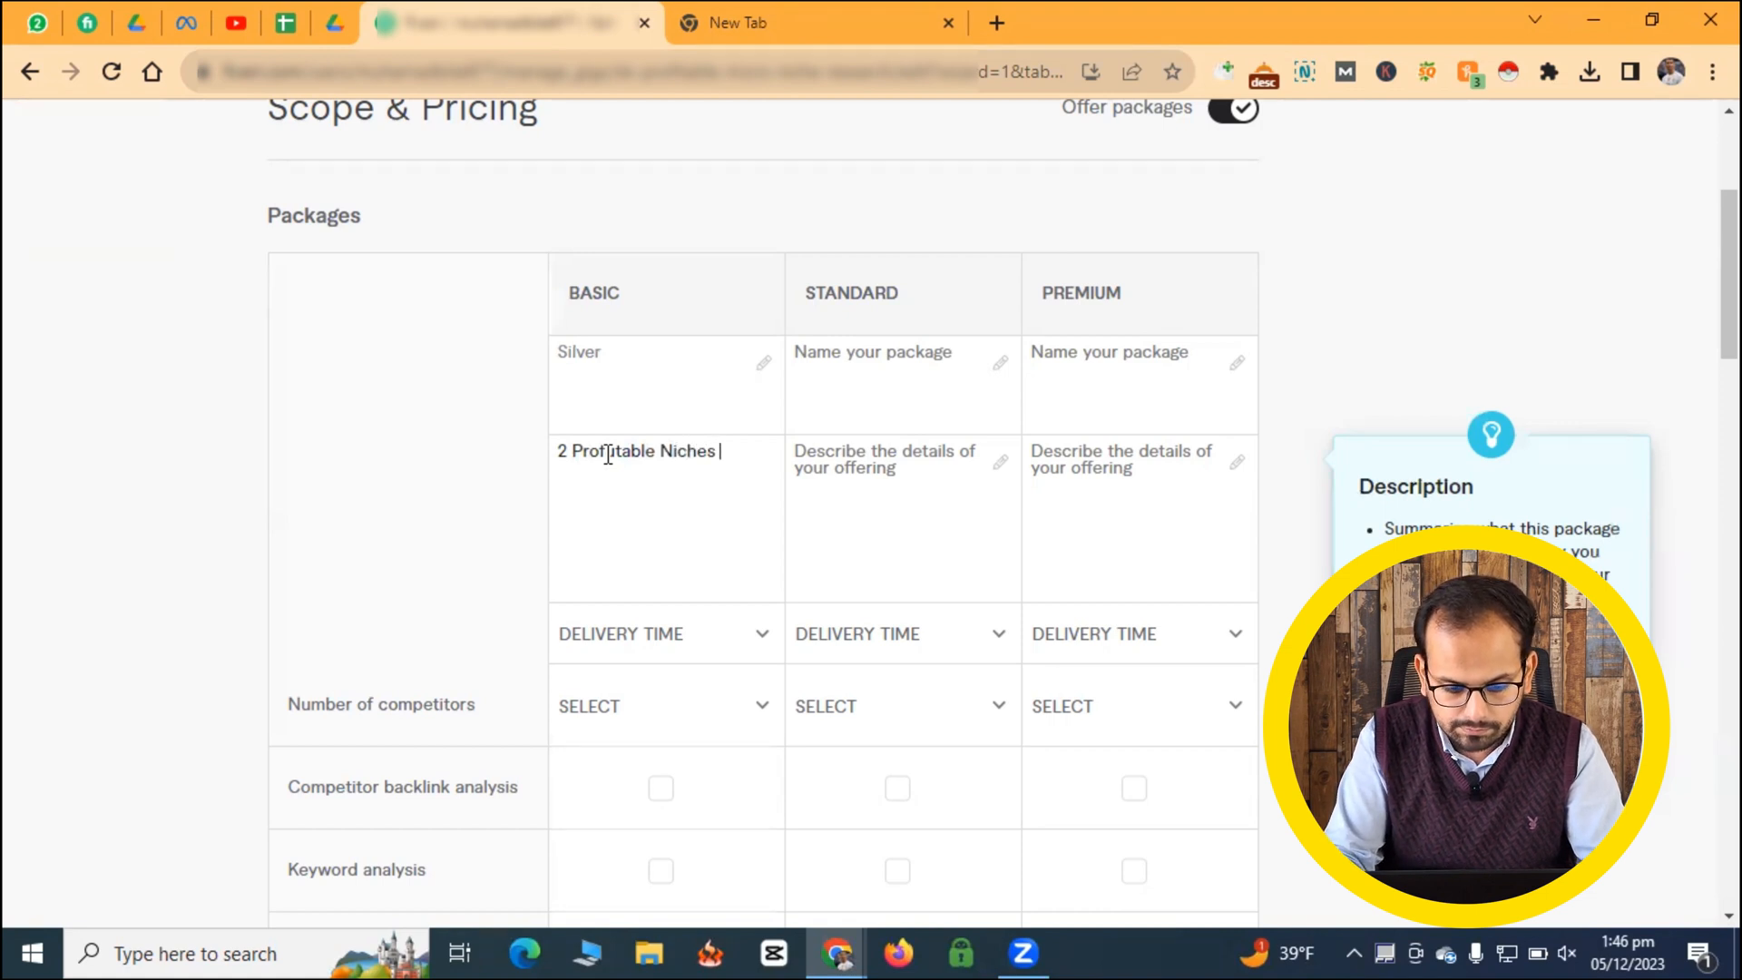
{"action": "type", "text": " + Keyword"}
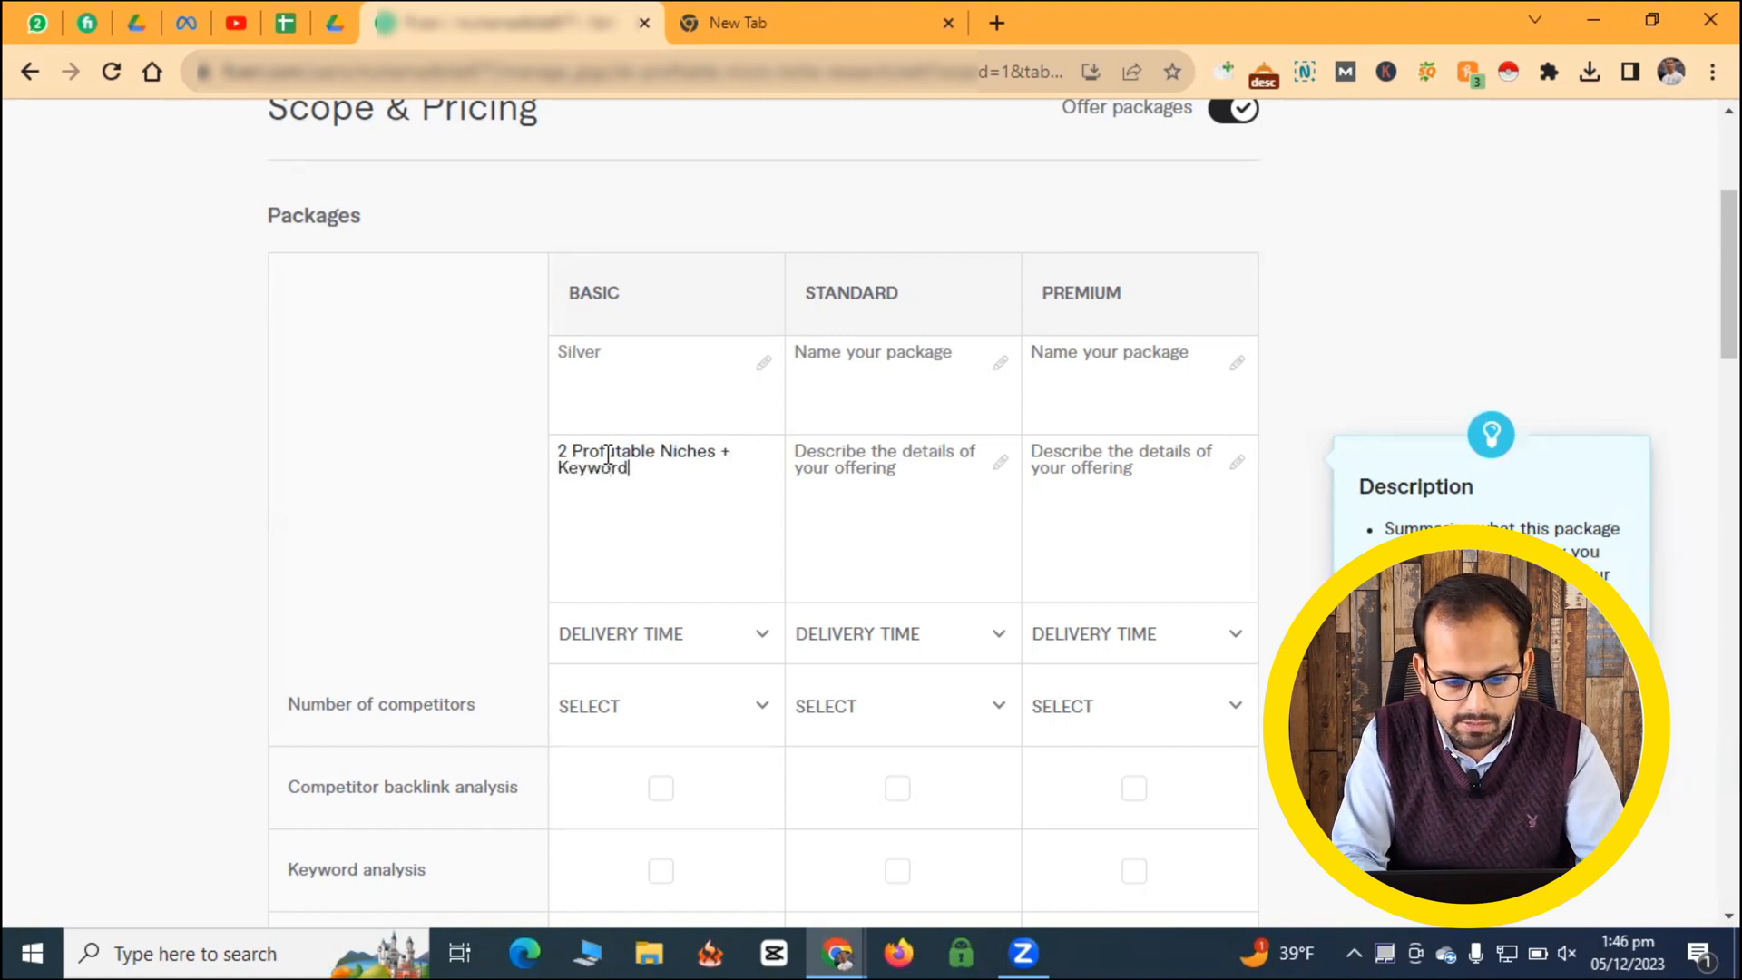
{"action": "type", "text": "s"}
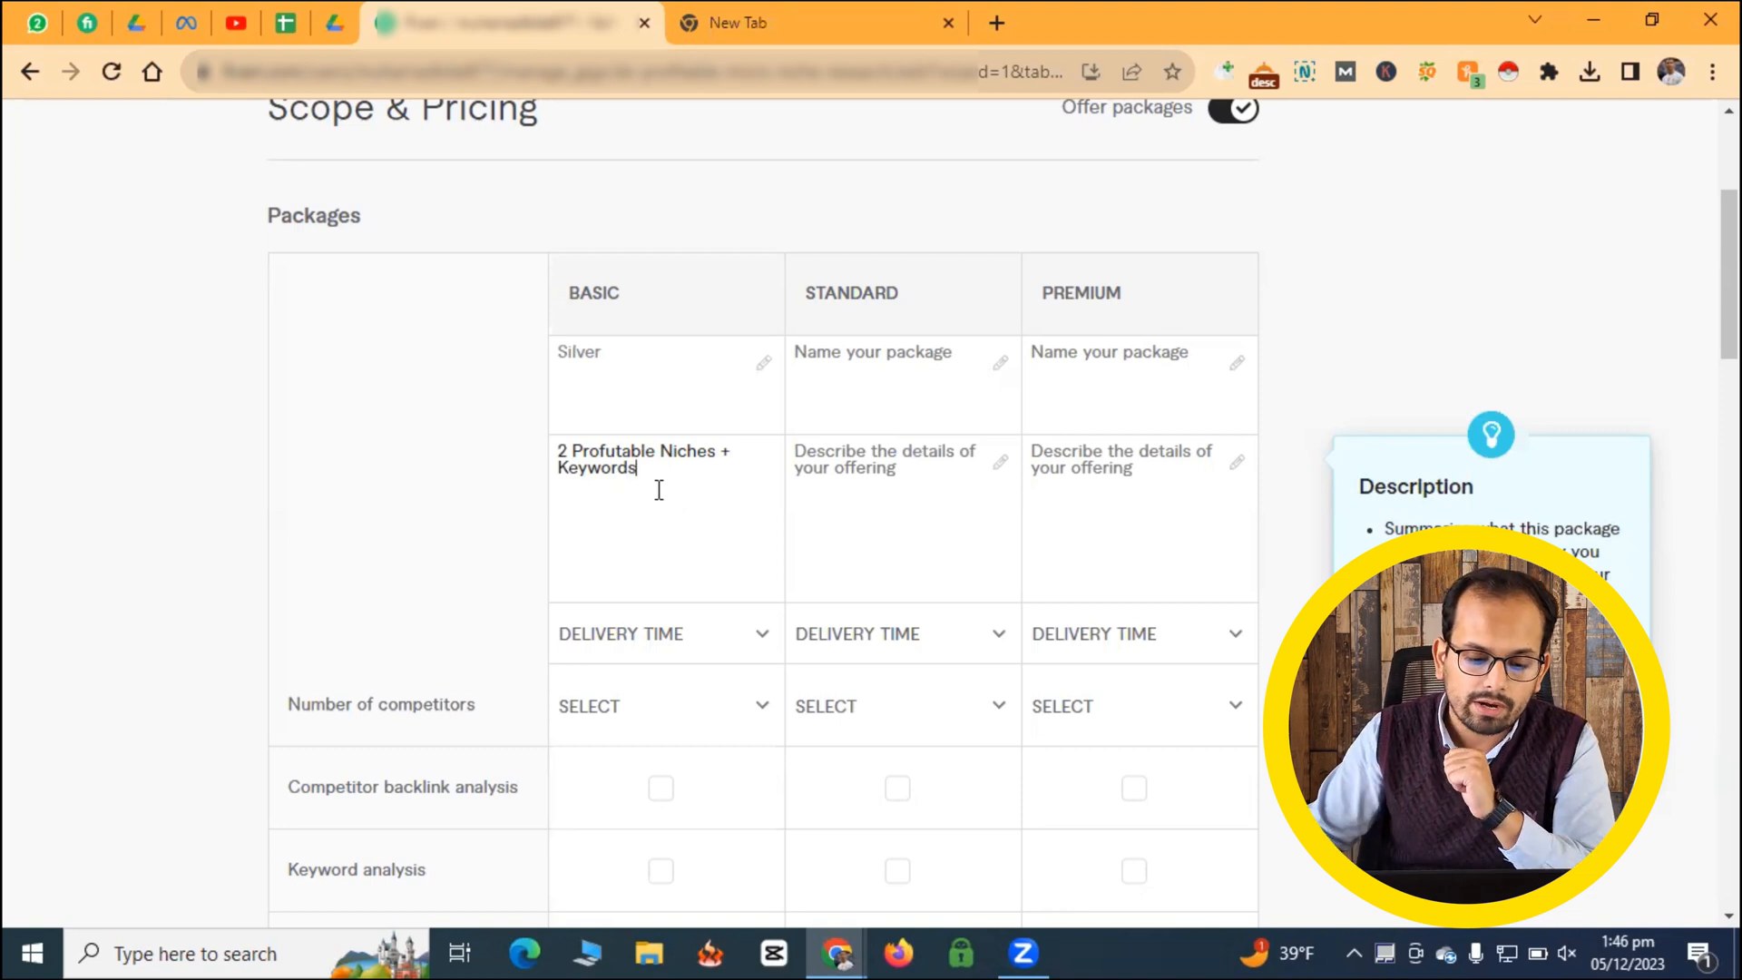
{"action": "left_click", "coordinate": [702, 638]}
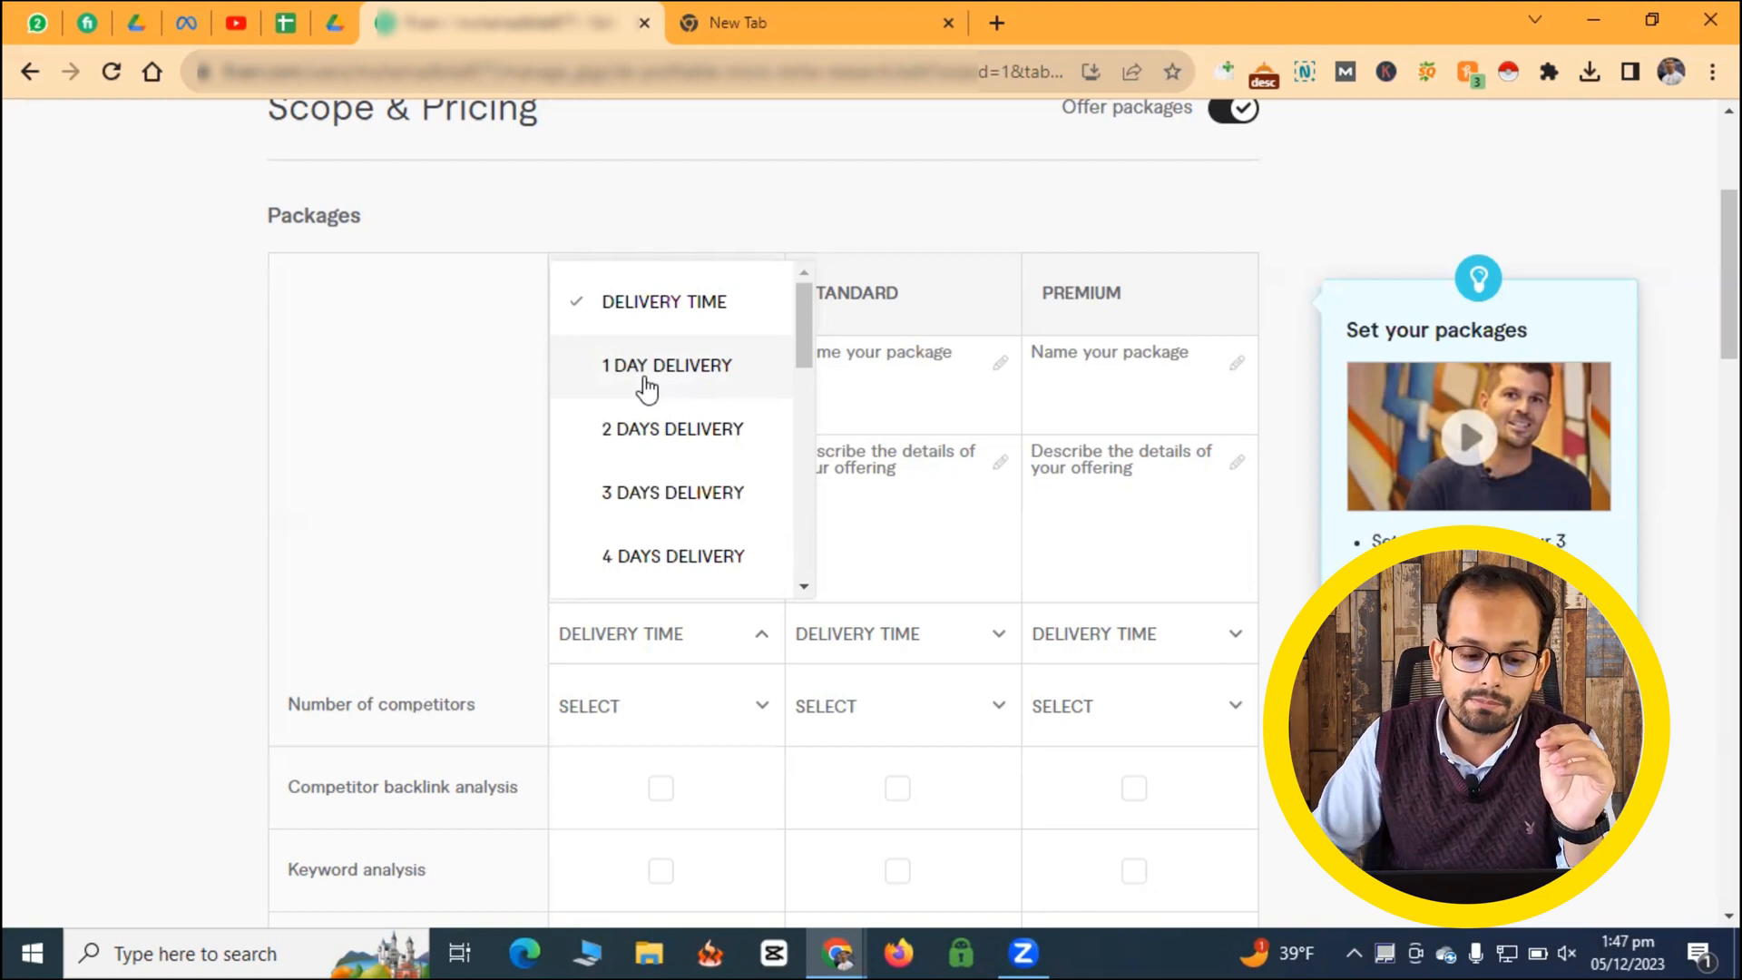
{"action": "left_click", "coordinate": [629, 433]}
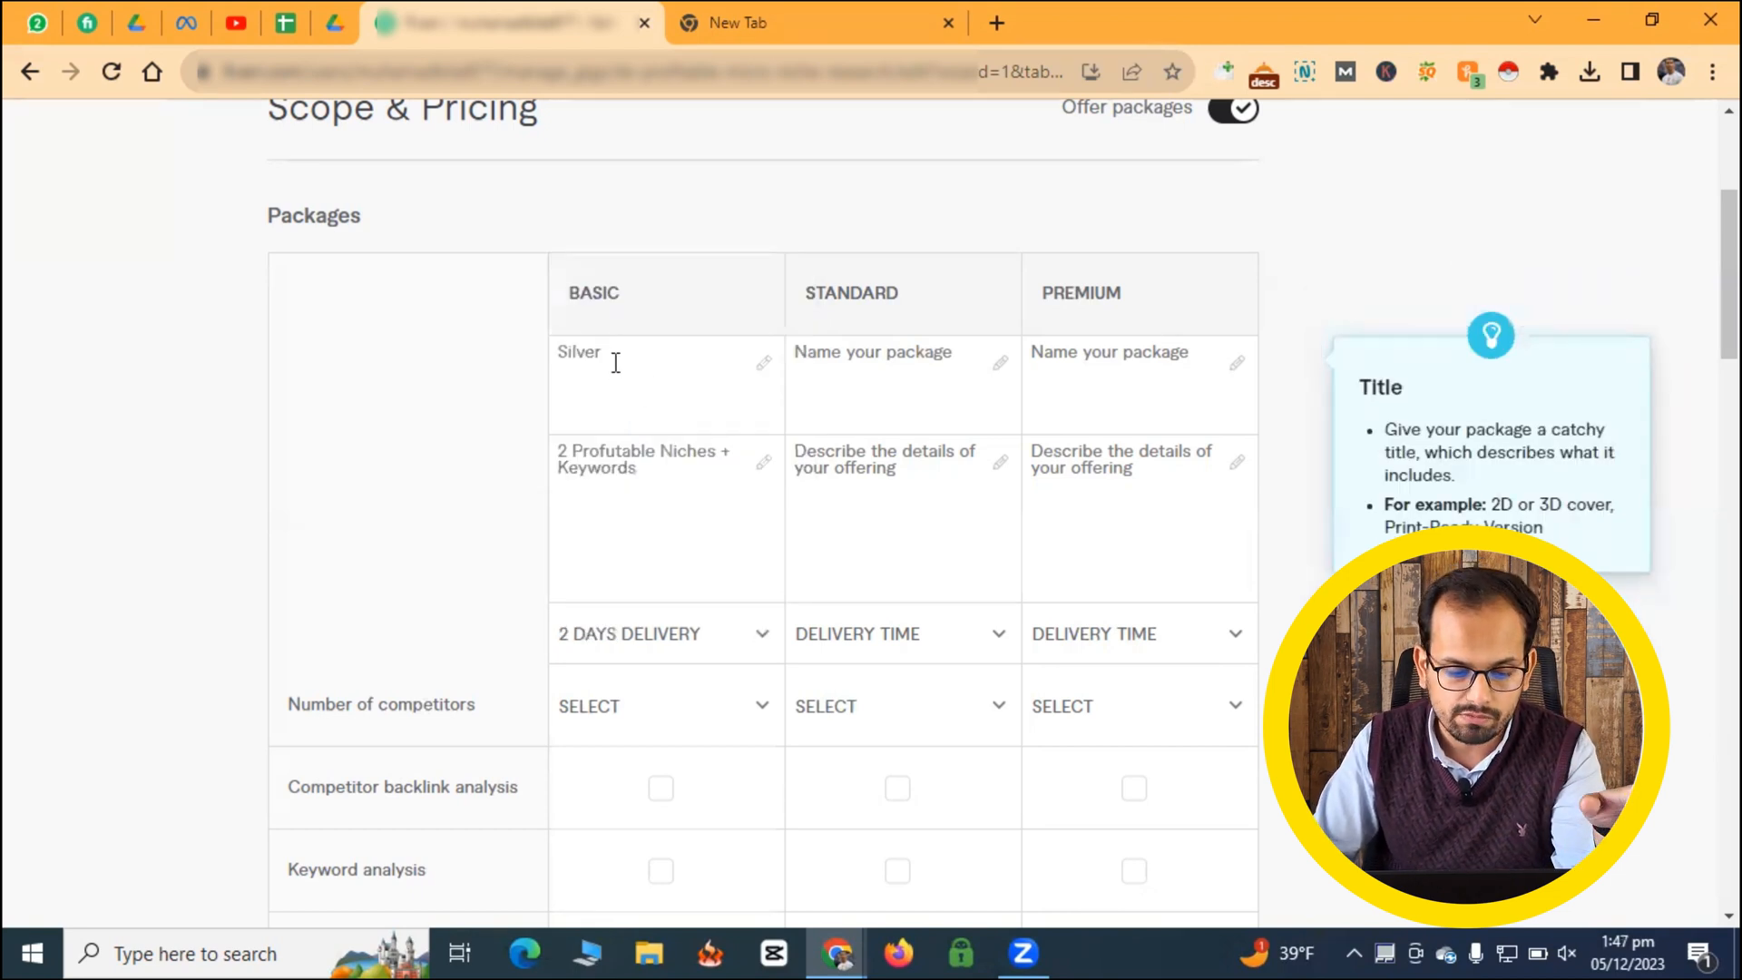
{"action": "scroll", "coordinate": [615, 363], "scroll_direction": "down", "scroll_amount": 1}
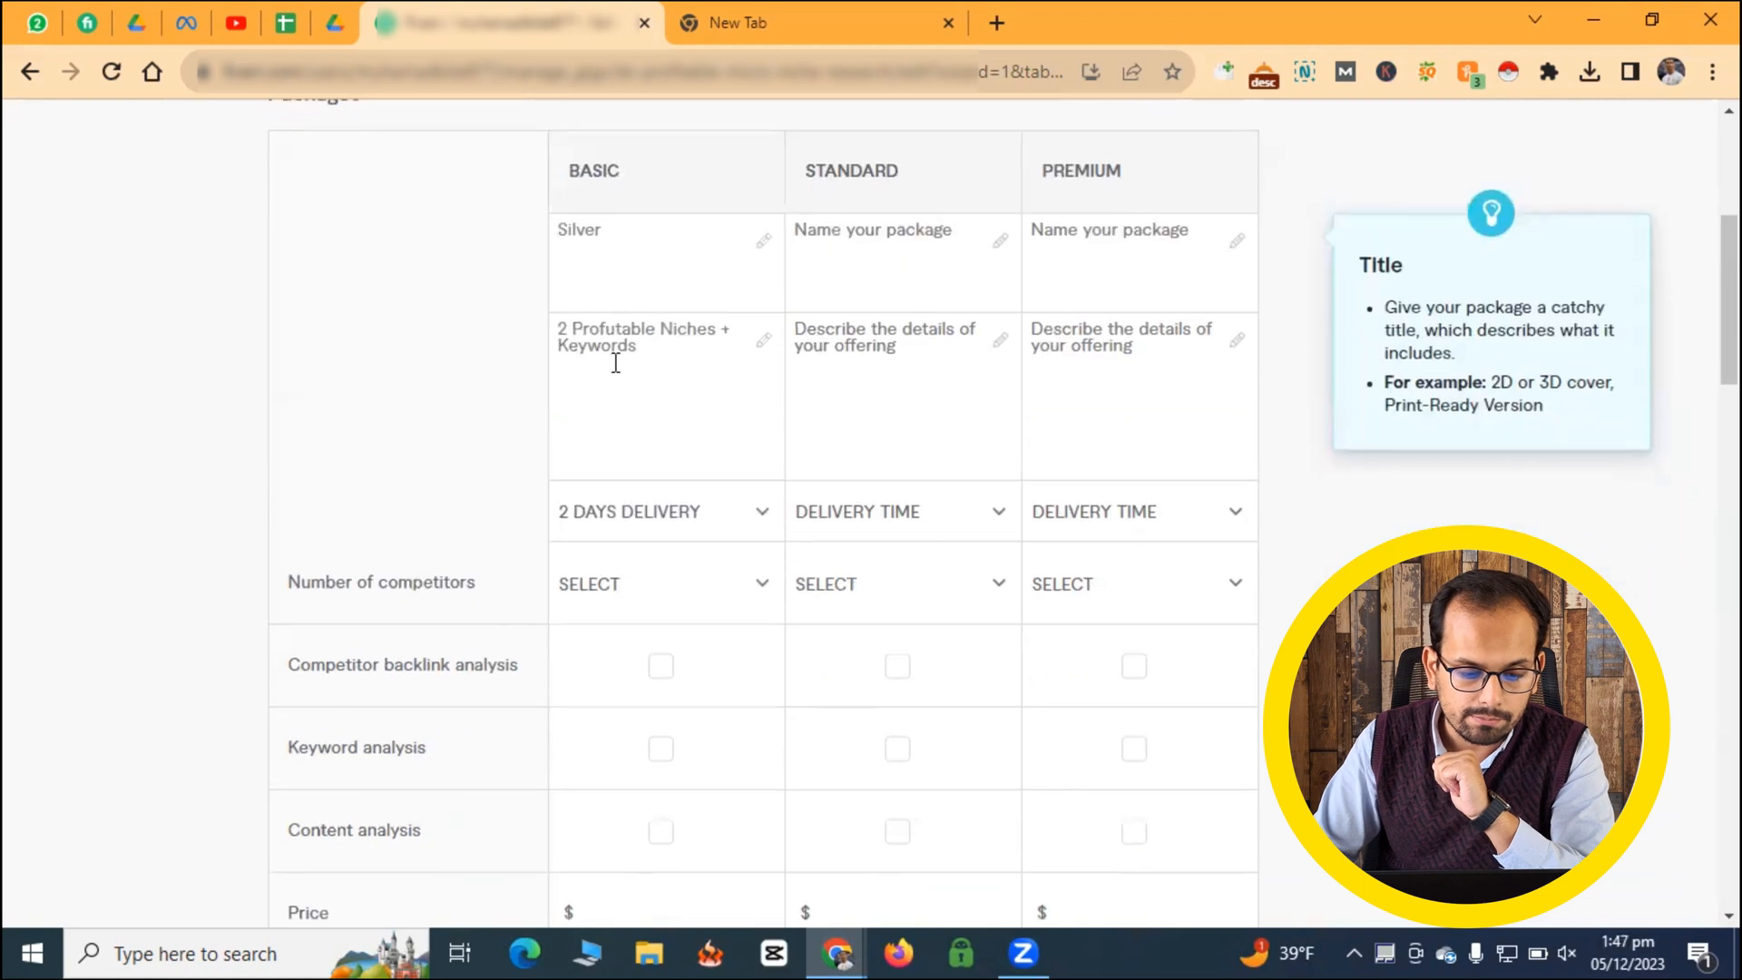
{"action": "left_click", "coordinate": [663, 590]}
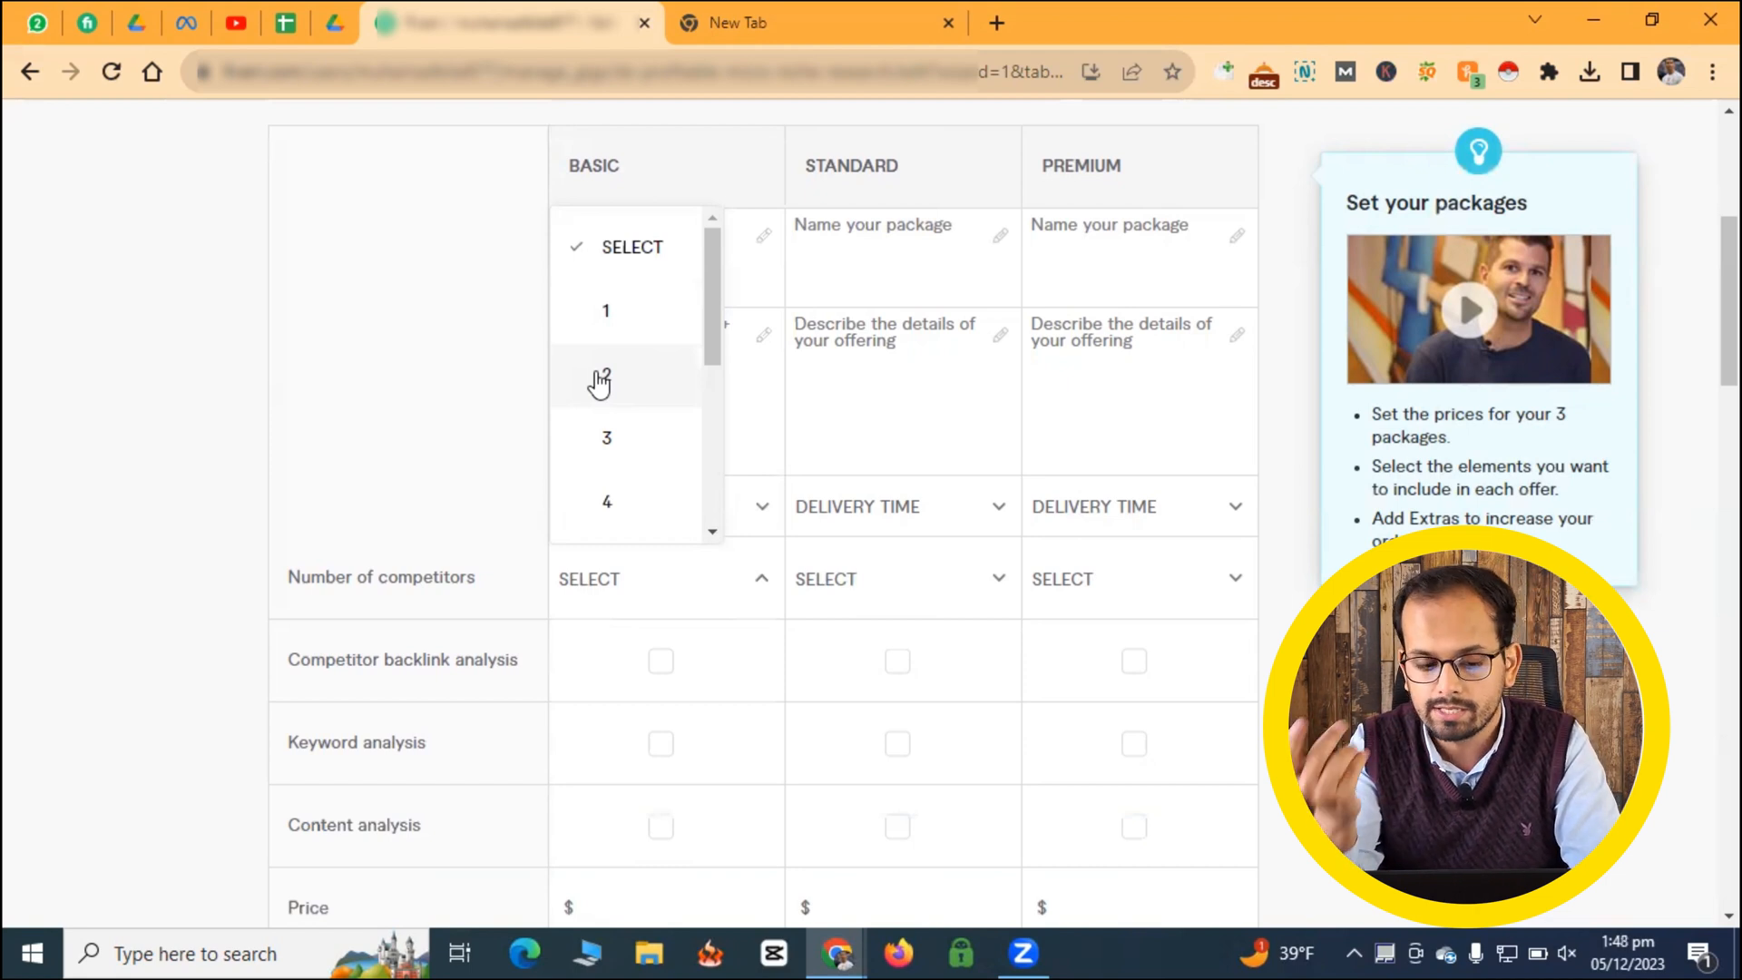
{"action": "left_click", "coordinate": [585, 246]}
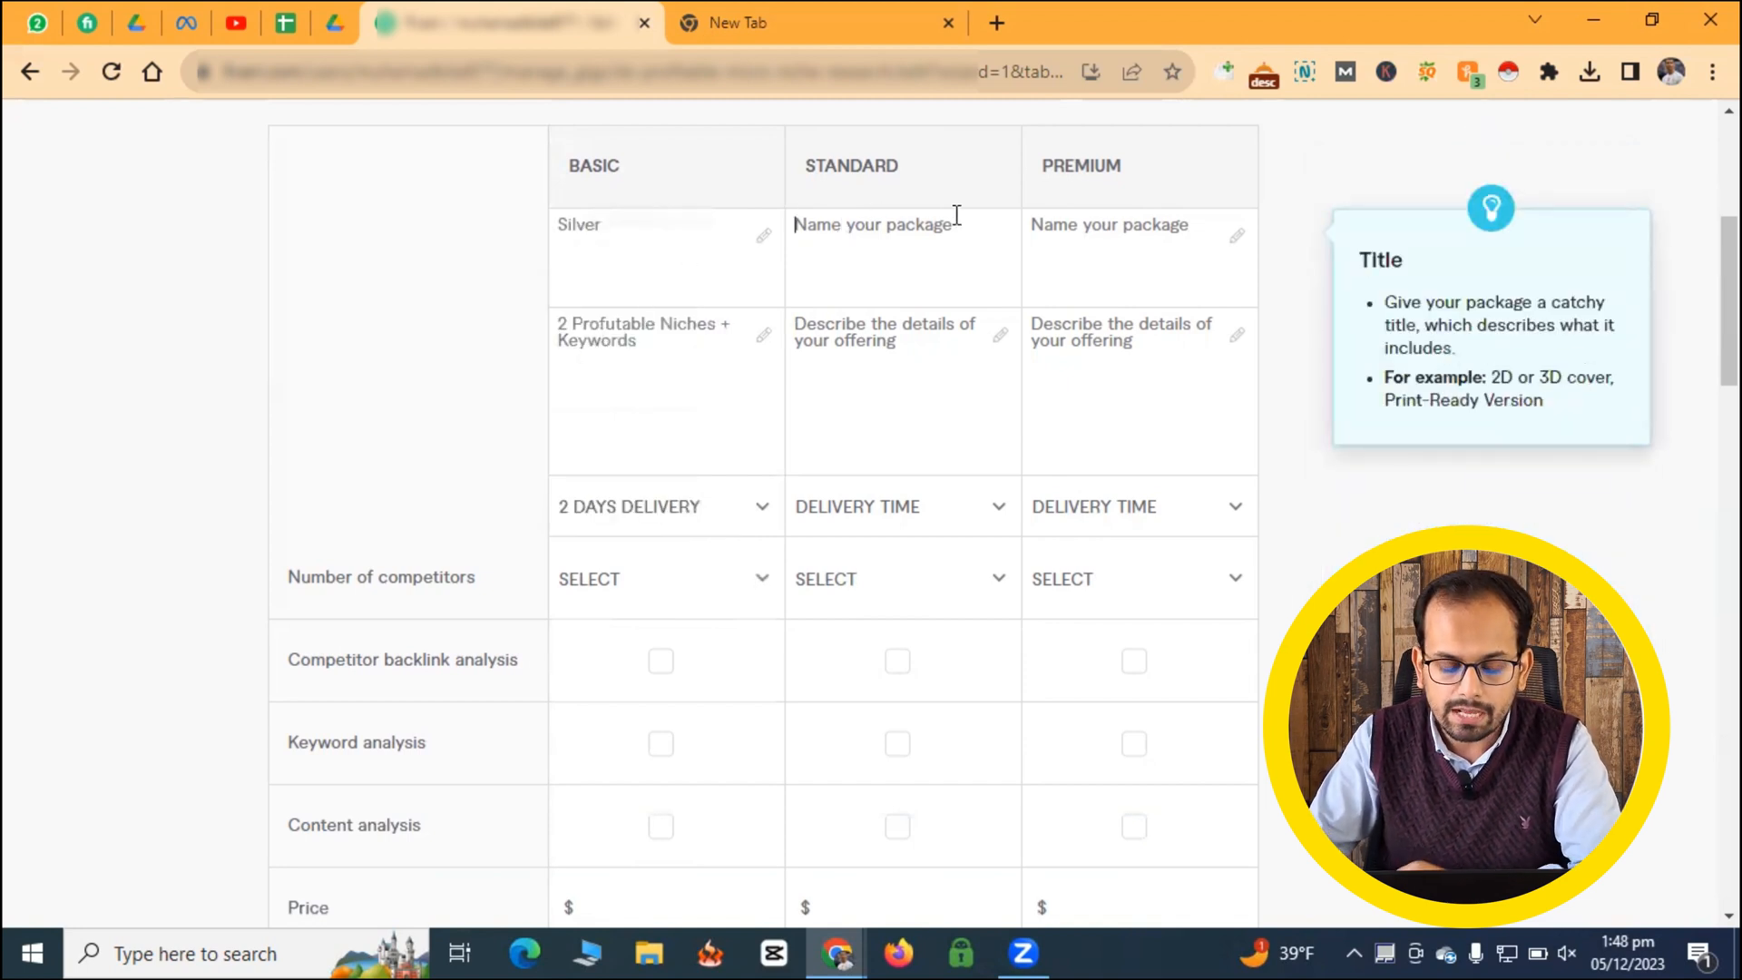
- Name the Standard package "Godl" and copy the Basic description into it with the number of niches changed to 5
{"action": "type", "text": "G"}
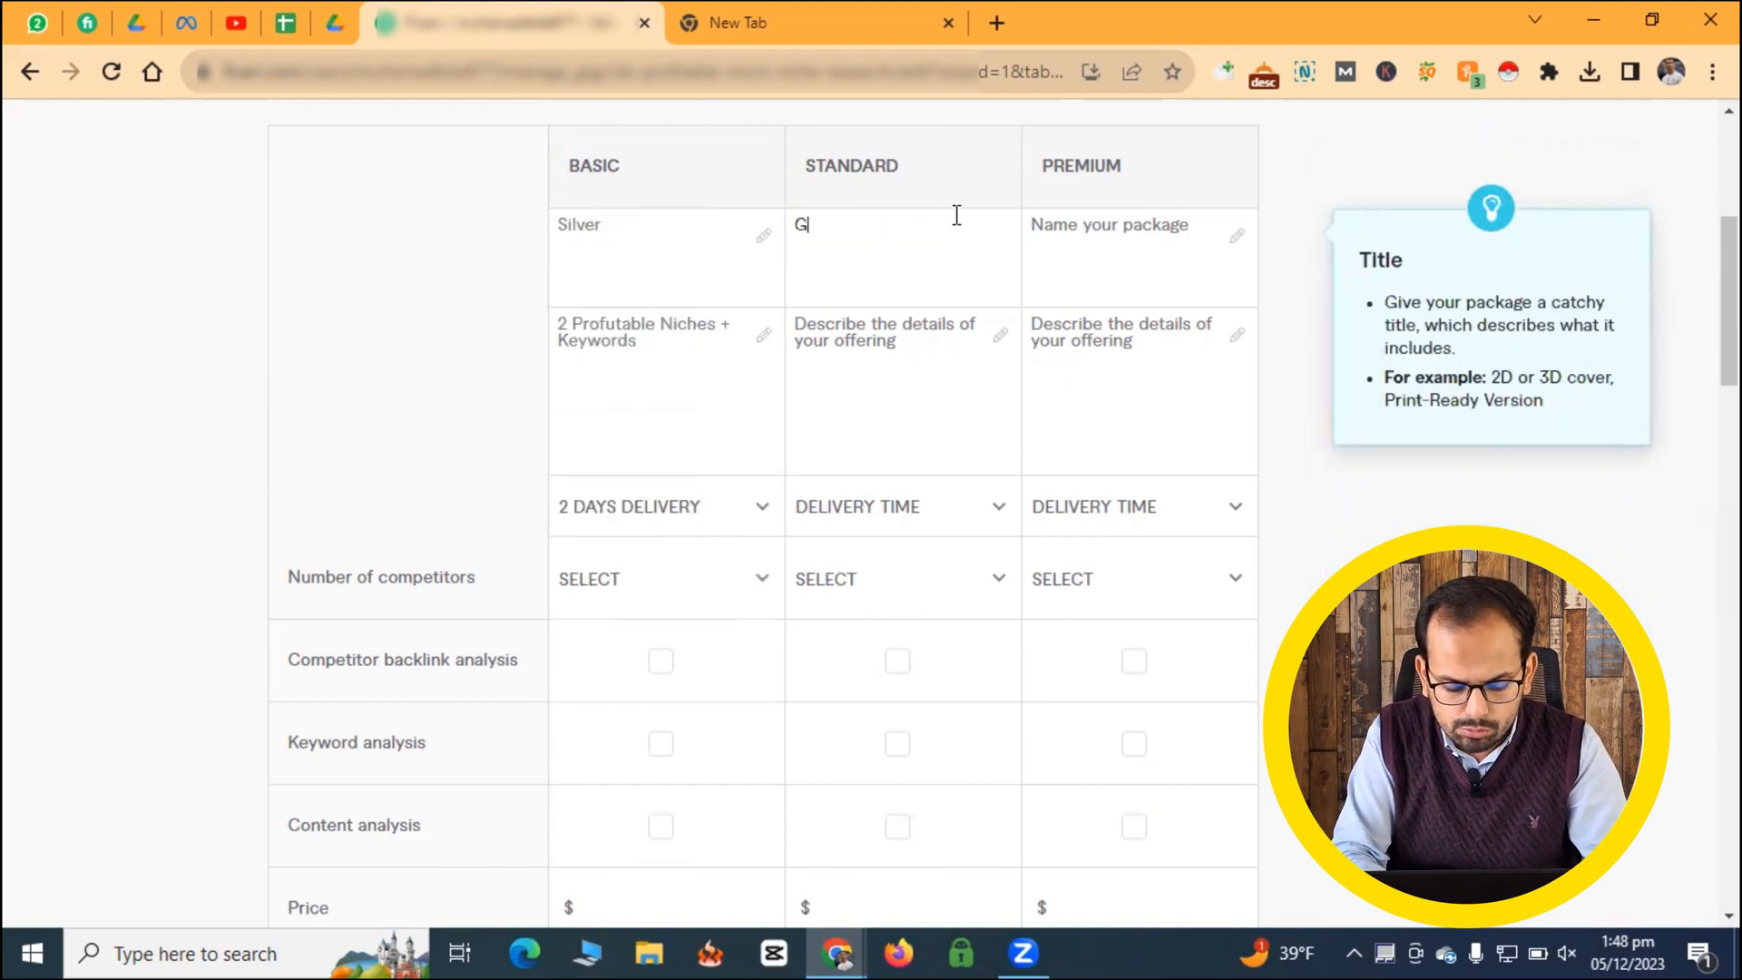
{"action": "type", "text": "odl"}
{"action": "left_click", "coordinate": [645, 350]}
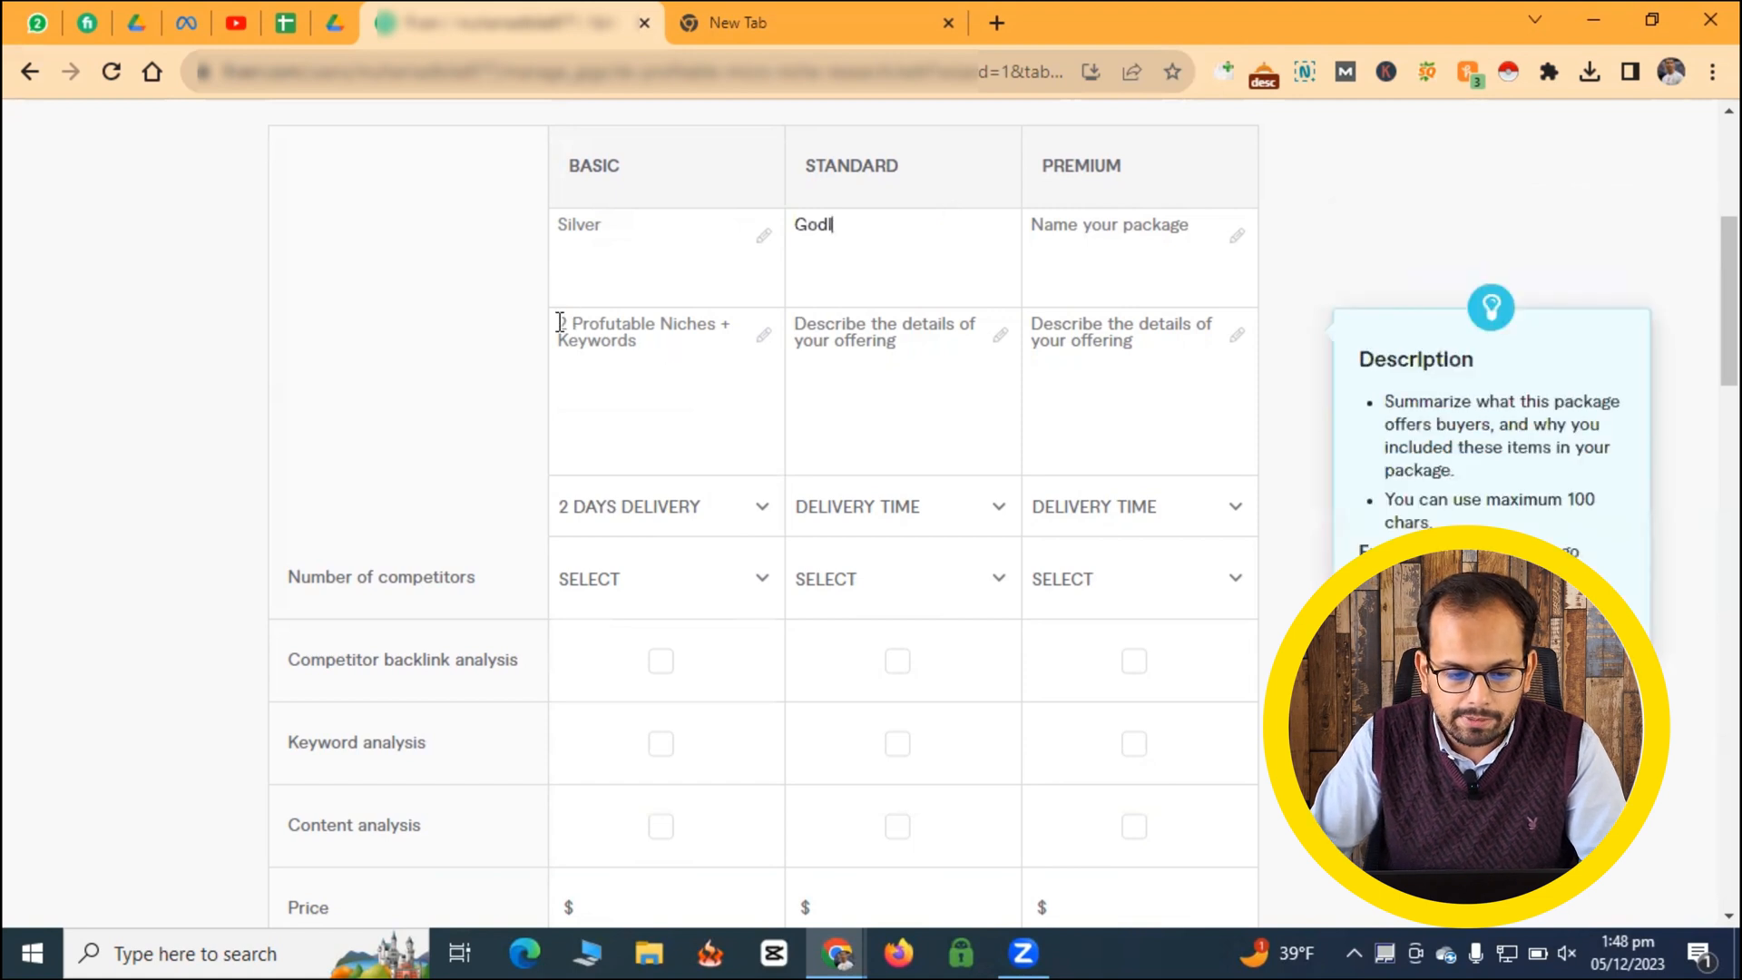
{"action": "left_click_drag", "start_coordinate": [557, 324], "coordinate": [611, 332]}
{"action": "key", "text": "ctrl+a"}
{"action": "key", "text": "ctrl+c"}
{"action": "left_click", "coordinate": [847, 339]}
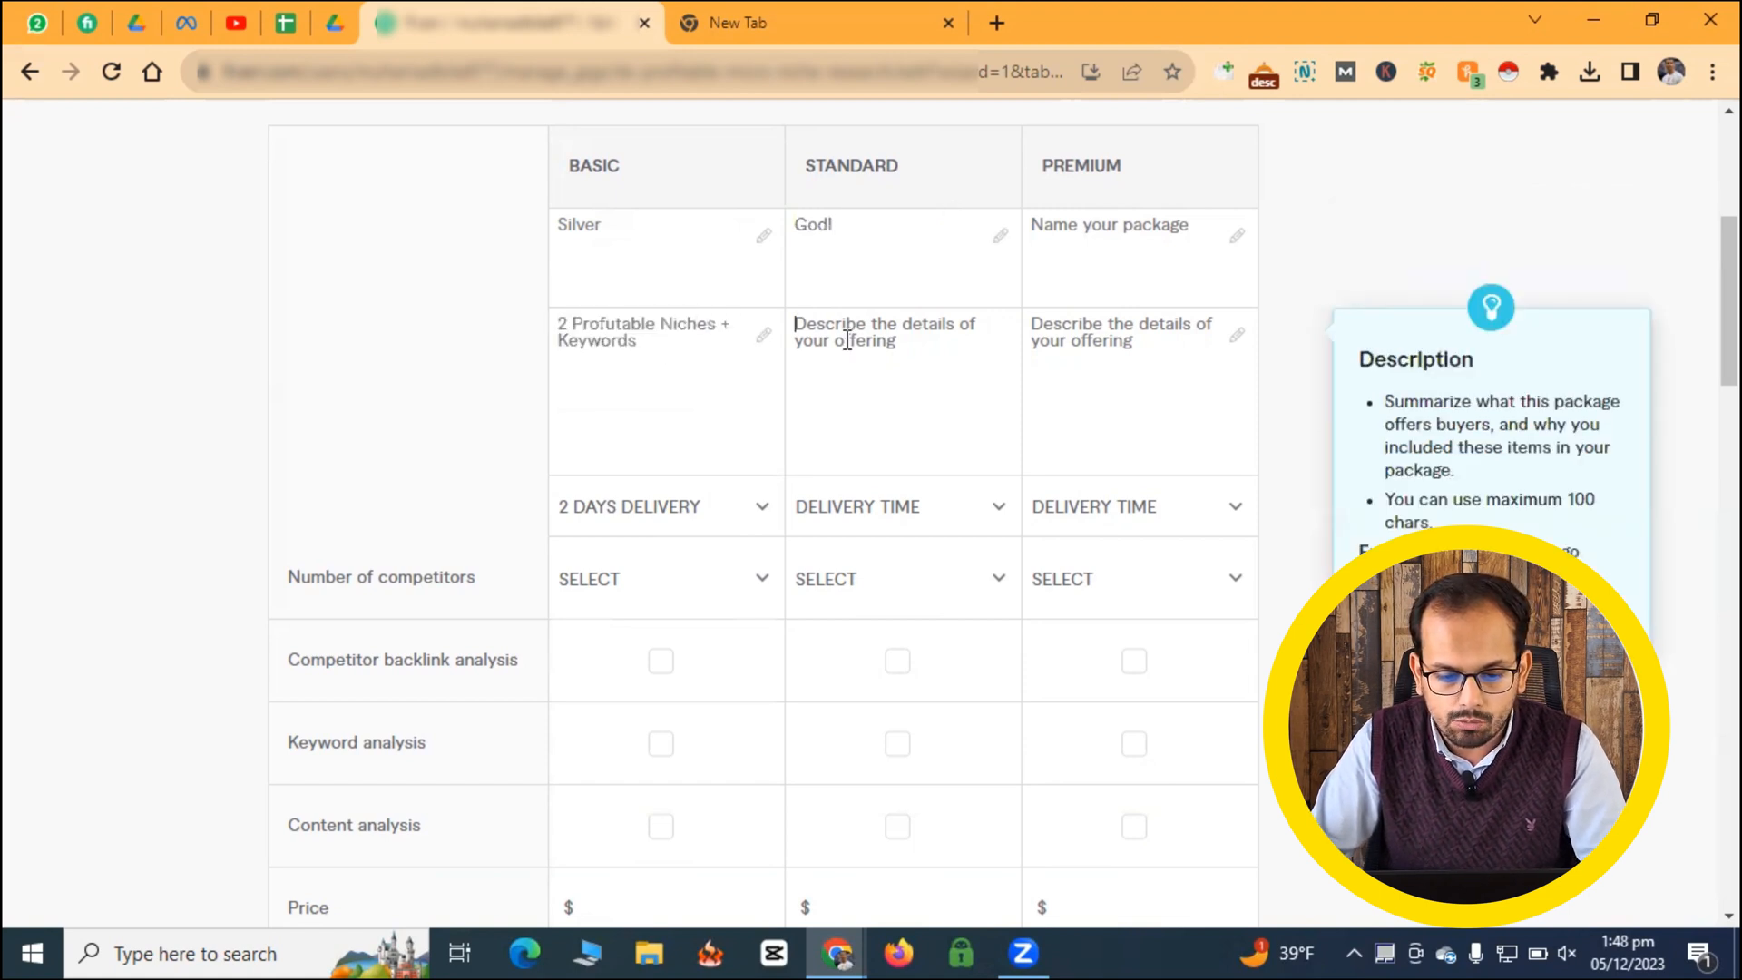
{"action": "key", "text": "ctrl+v"}
{"action": "left_click", "coordinate": [806, 326]}
{"action": "key", "text": "BackSpace"}
{"action": "type", "text": "5"}
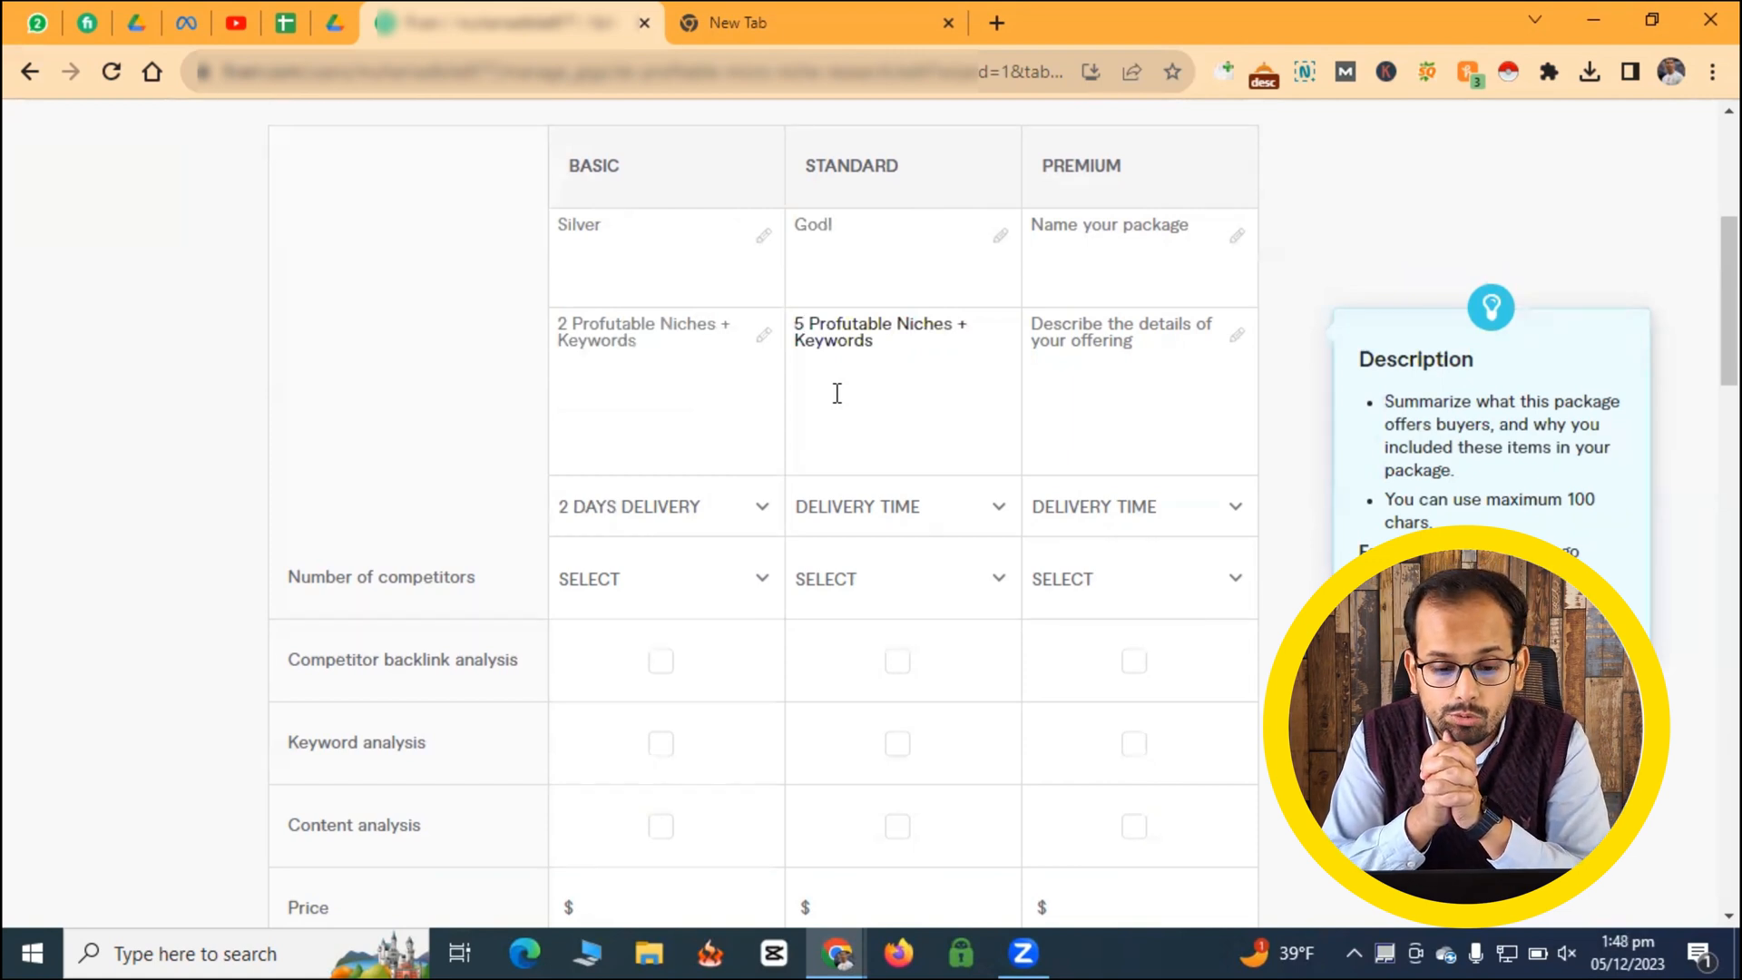
- Extend the Standard package's description with "+ Competior Analysis" after "Keywords"
{"action": "left_click", "coordinate": [903, 345]}
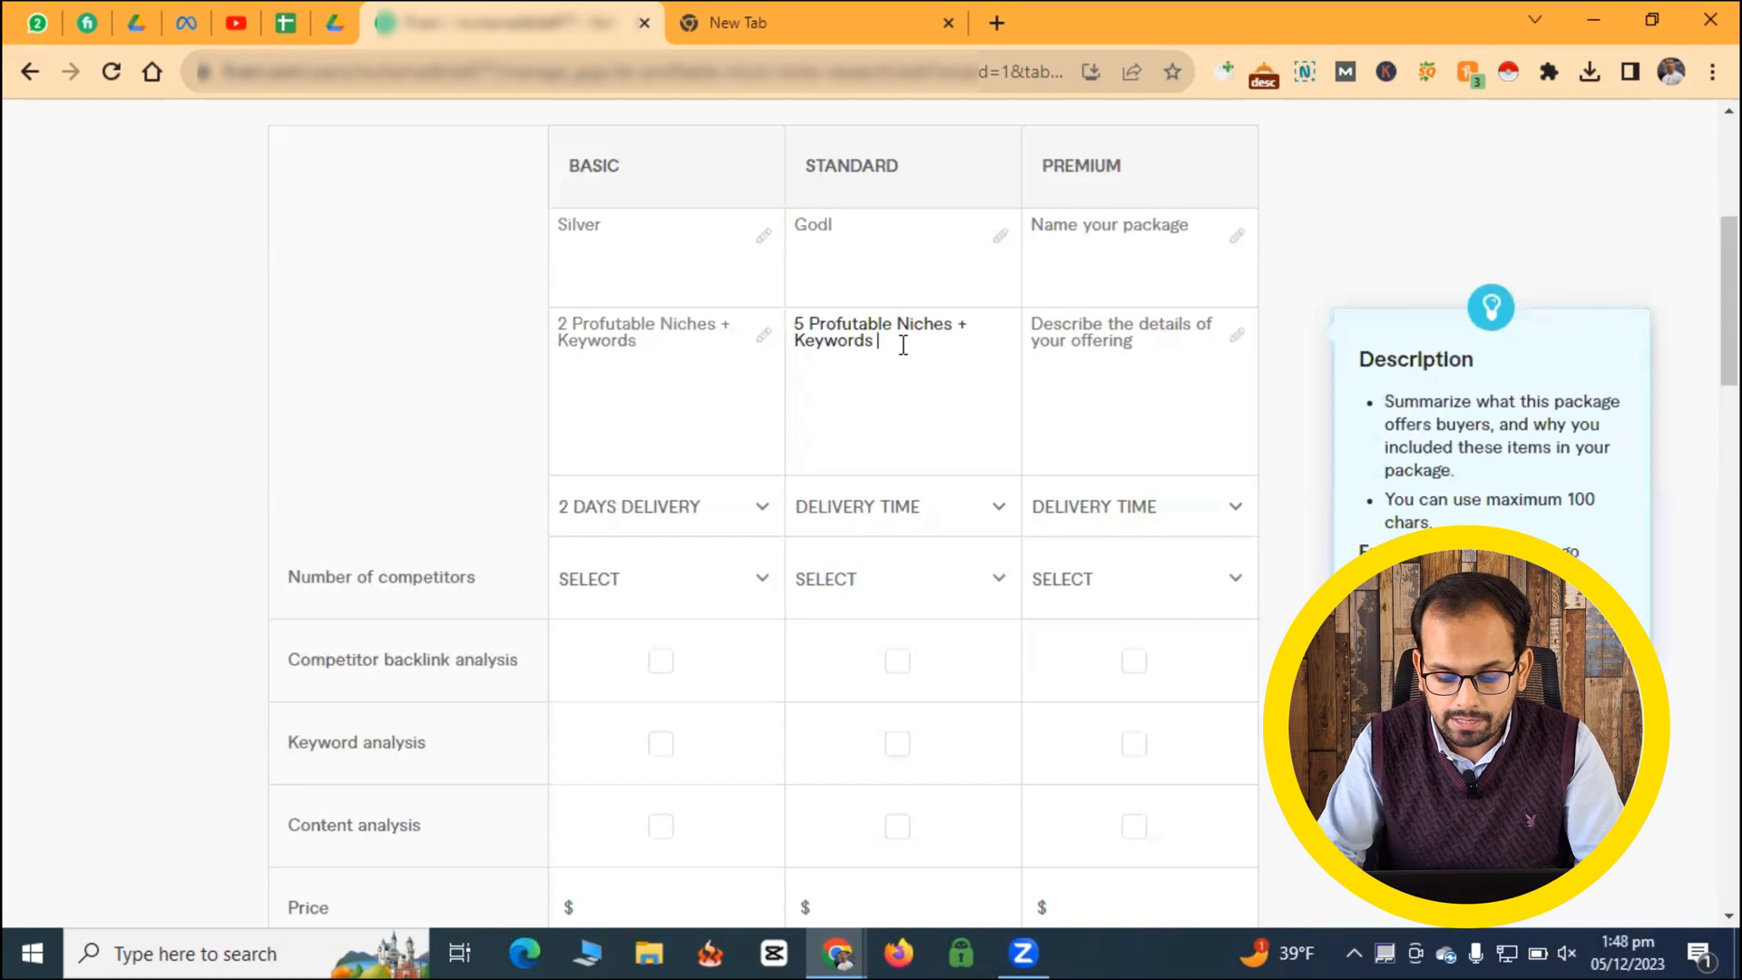
{"action": "type", "text": "+ "}
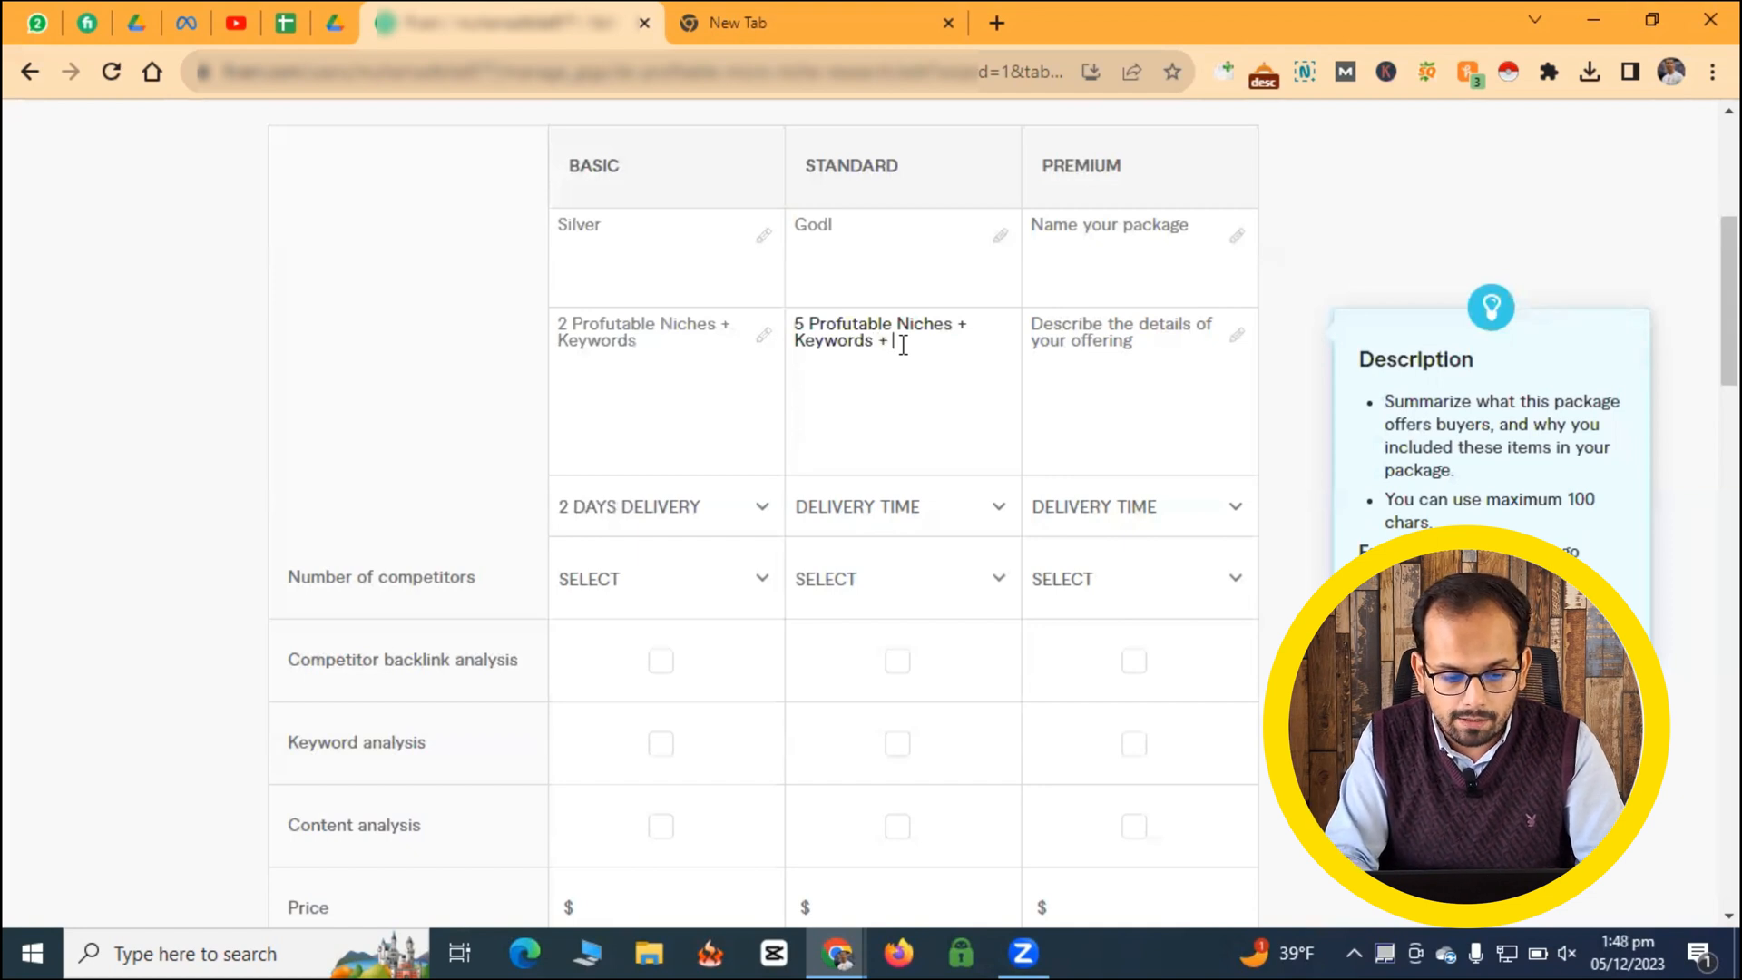
{"action": "type", "text": "Compet"}
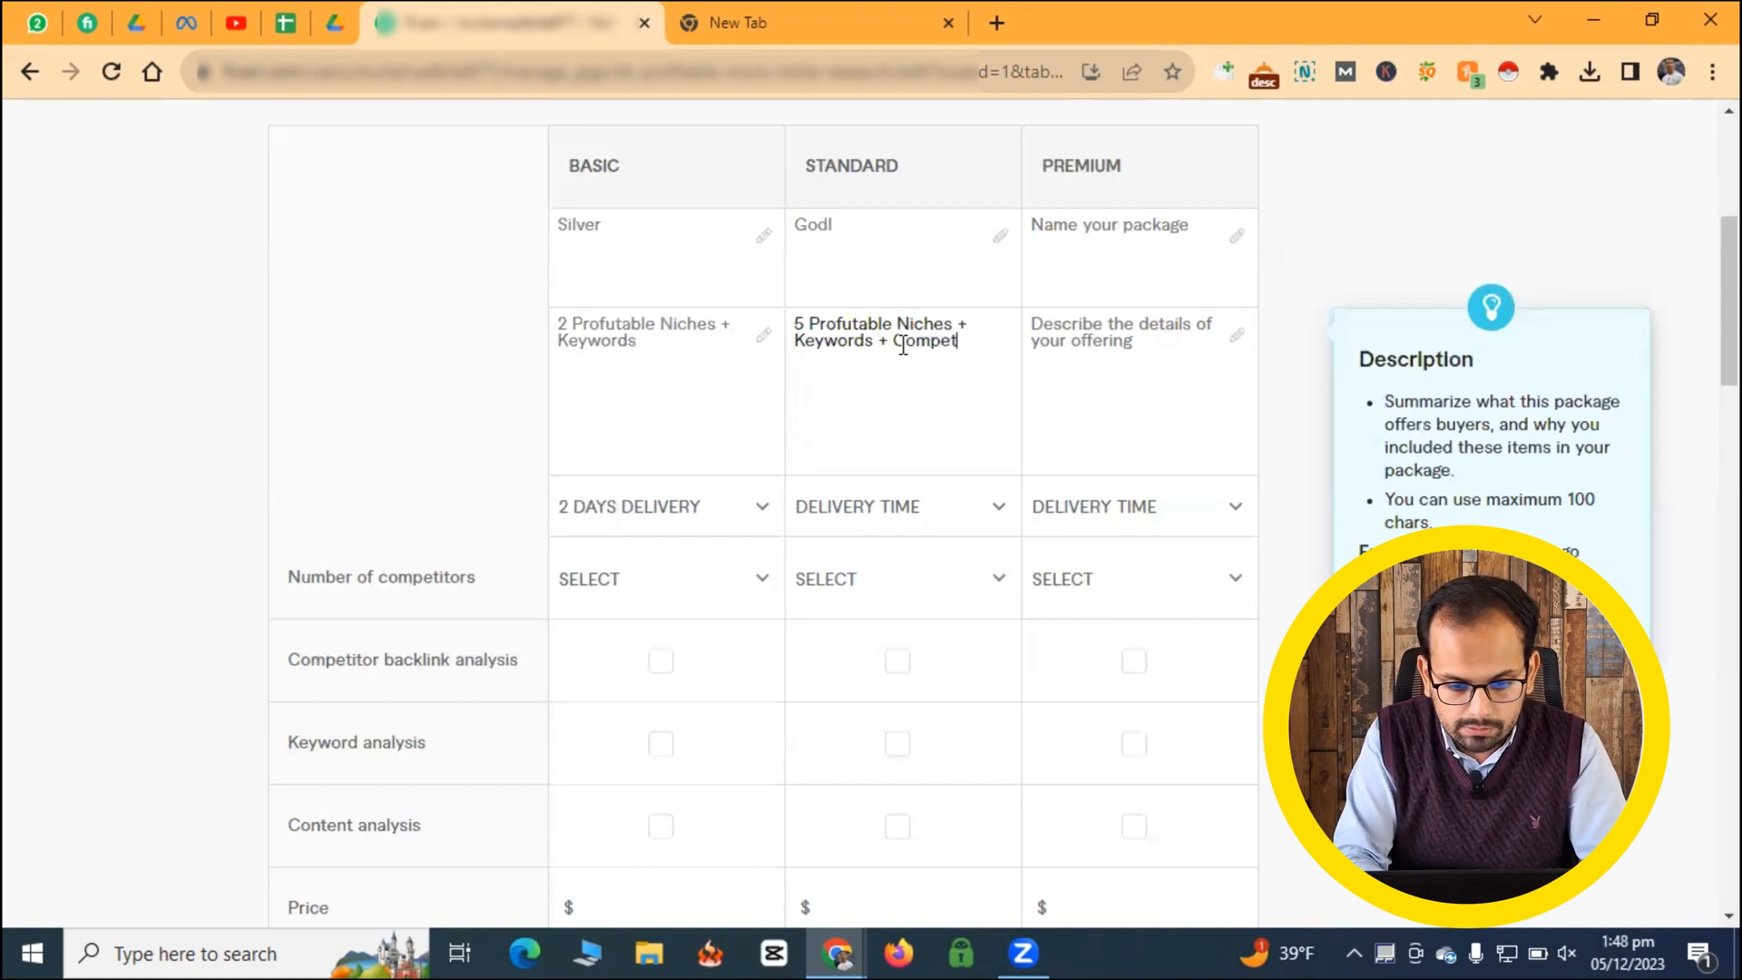
{"action": "type", "text": "ior Anay"}
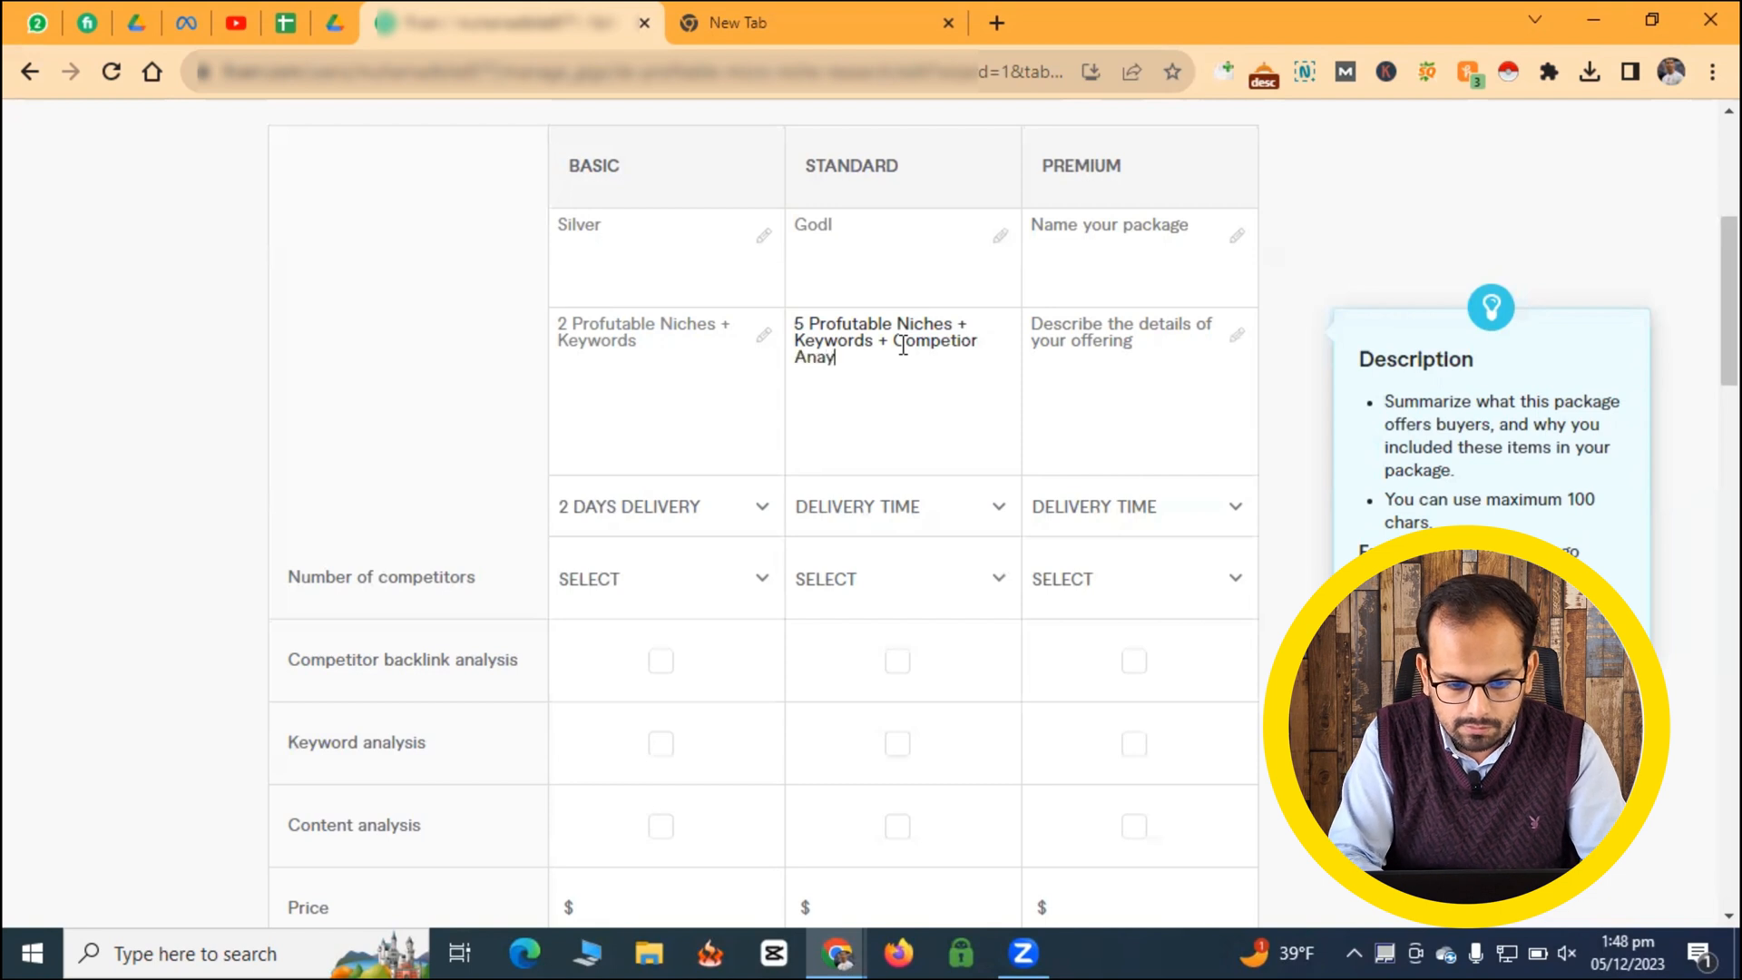
{"action": "type", "text": "l"}
{"action": "key", "text": "BackSpace"}
{"action": "key", "text": "BackSpace"}
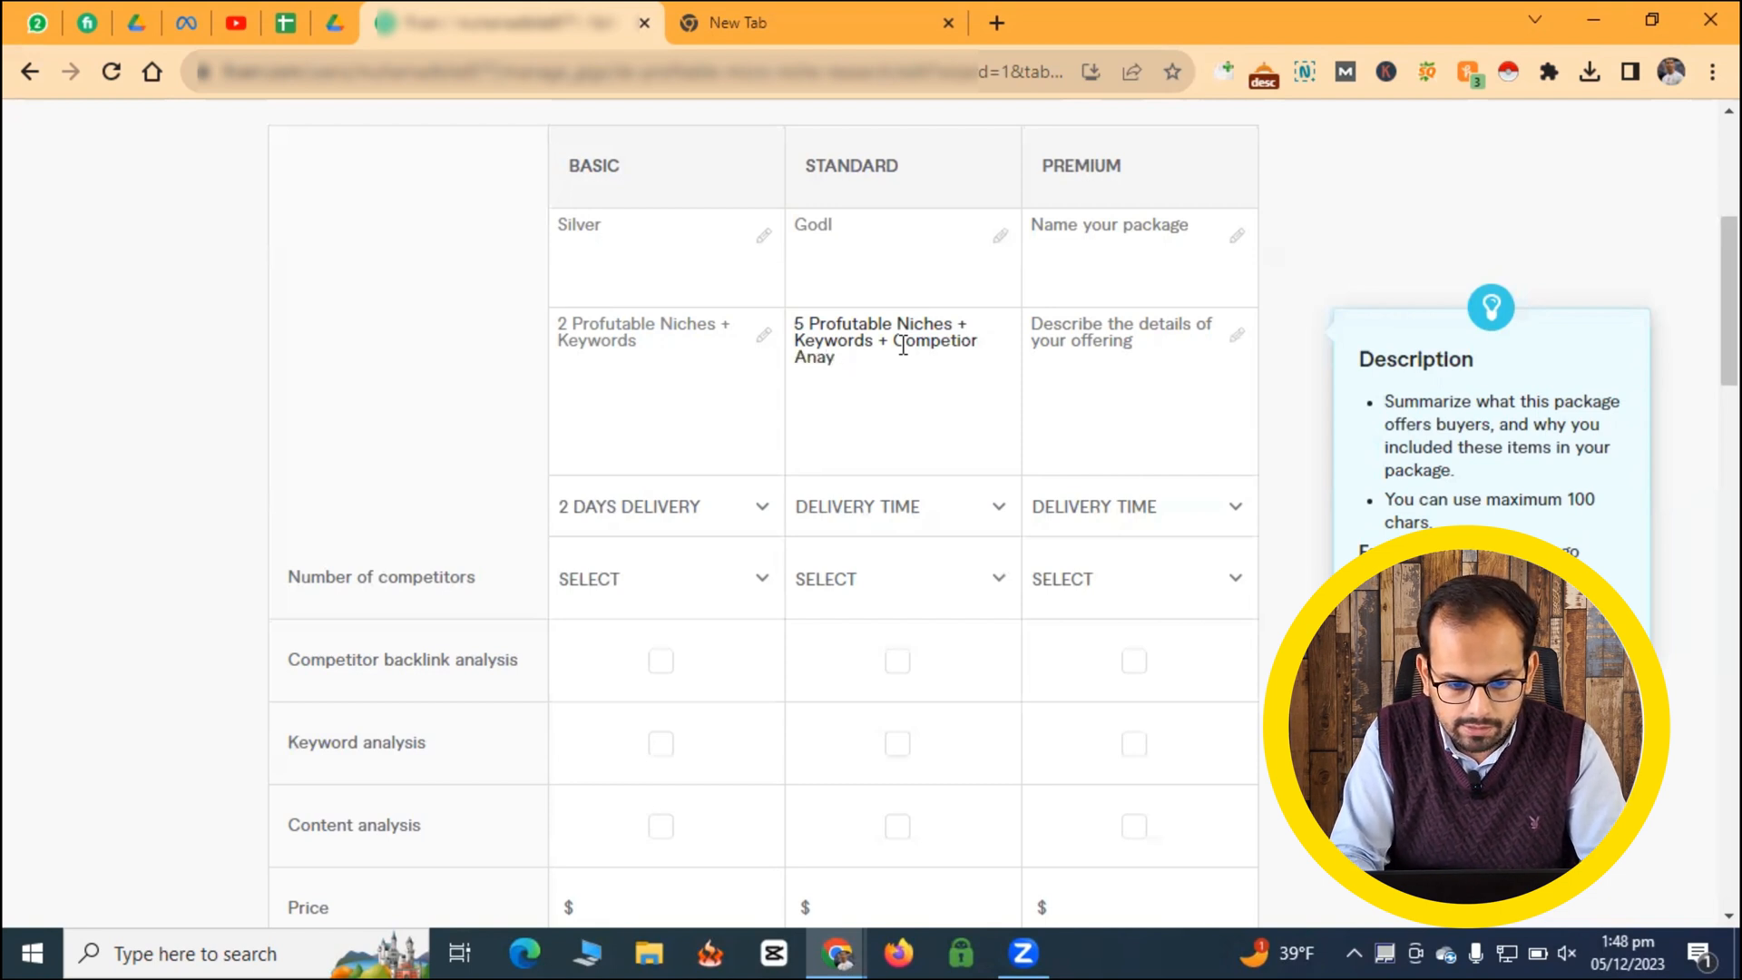
{"action": "type", "text": "lysis"}
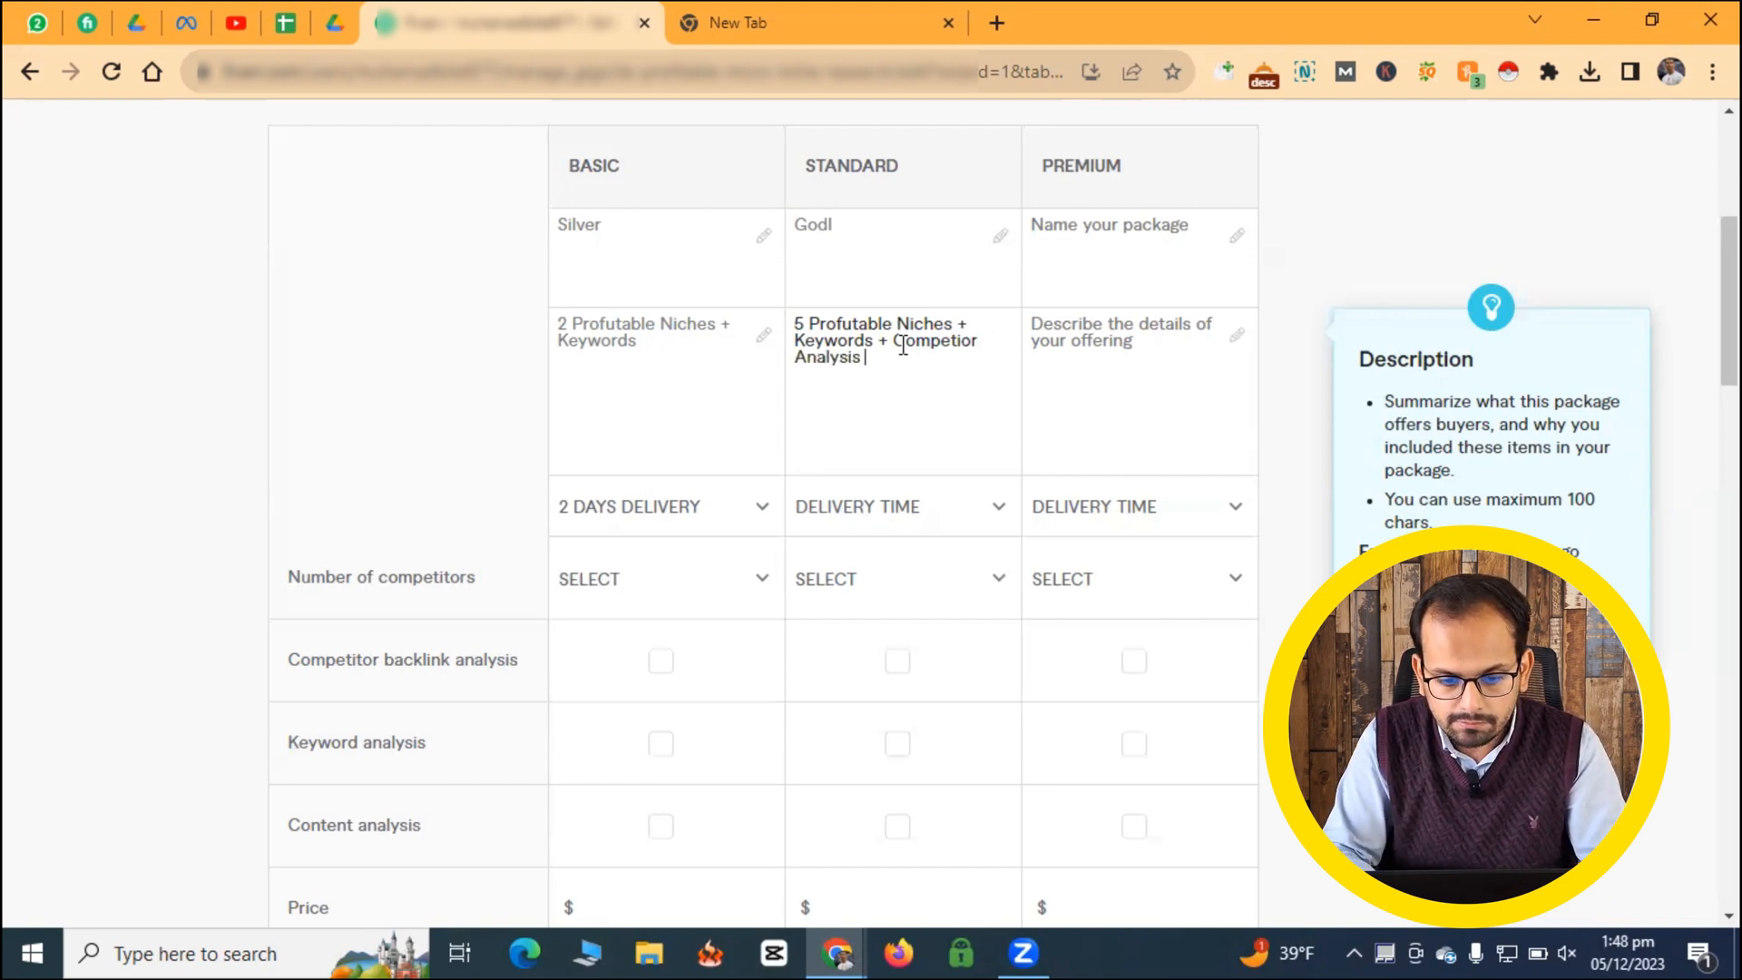
- Insert "2" before "Competior Analysis" in the Standard description and copy that description into the Premium package with 10 niches
{"action": "left_click", "coordinate": [893, 345]}
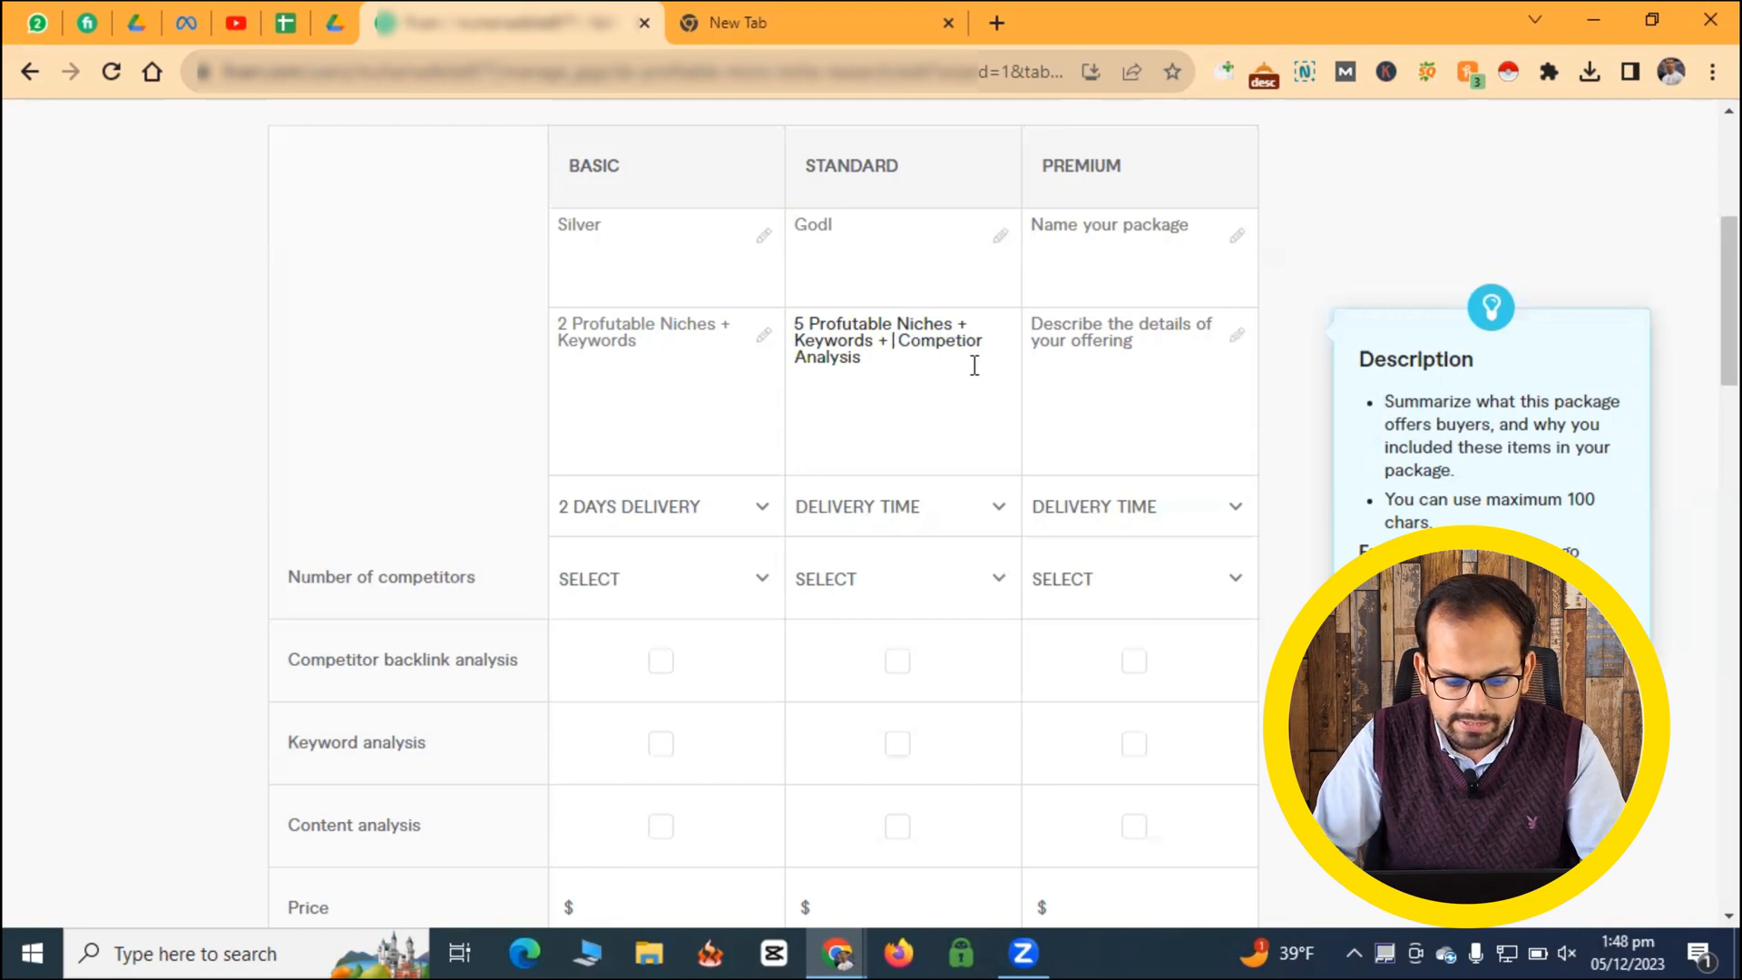
{"action": "type", "text": "2"}
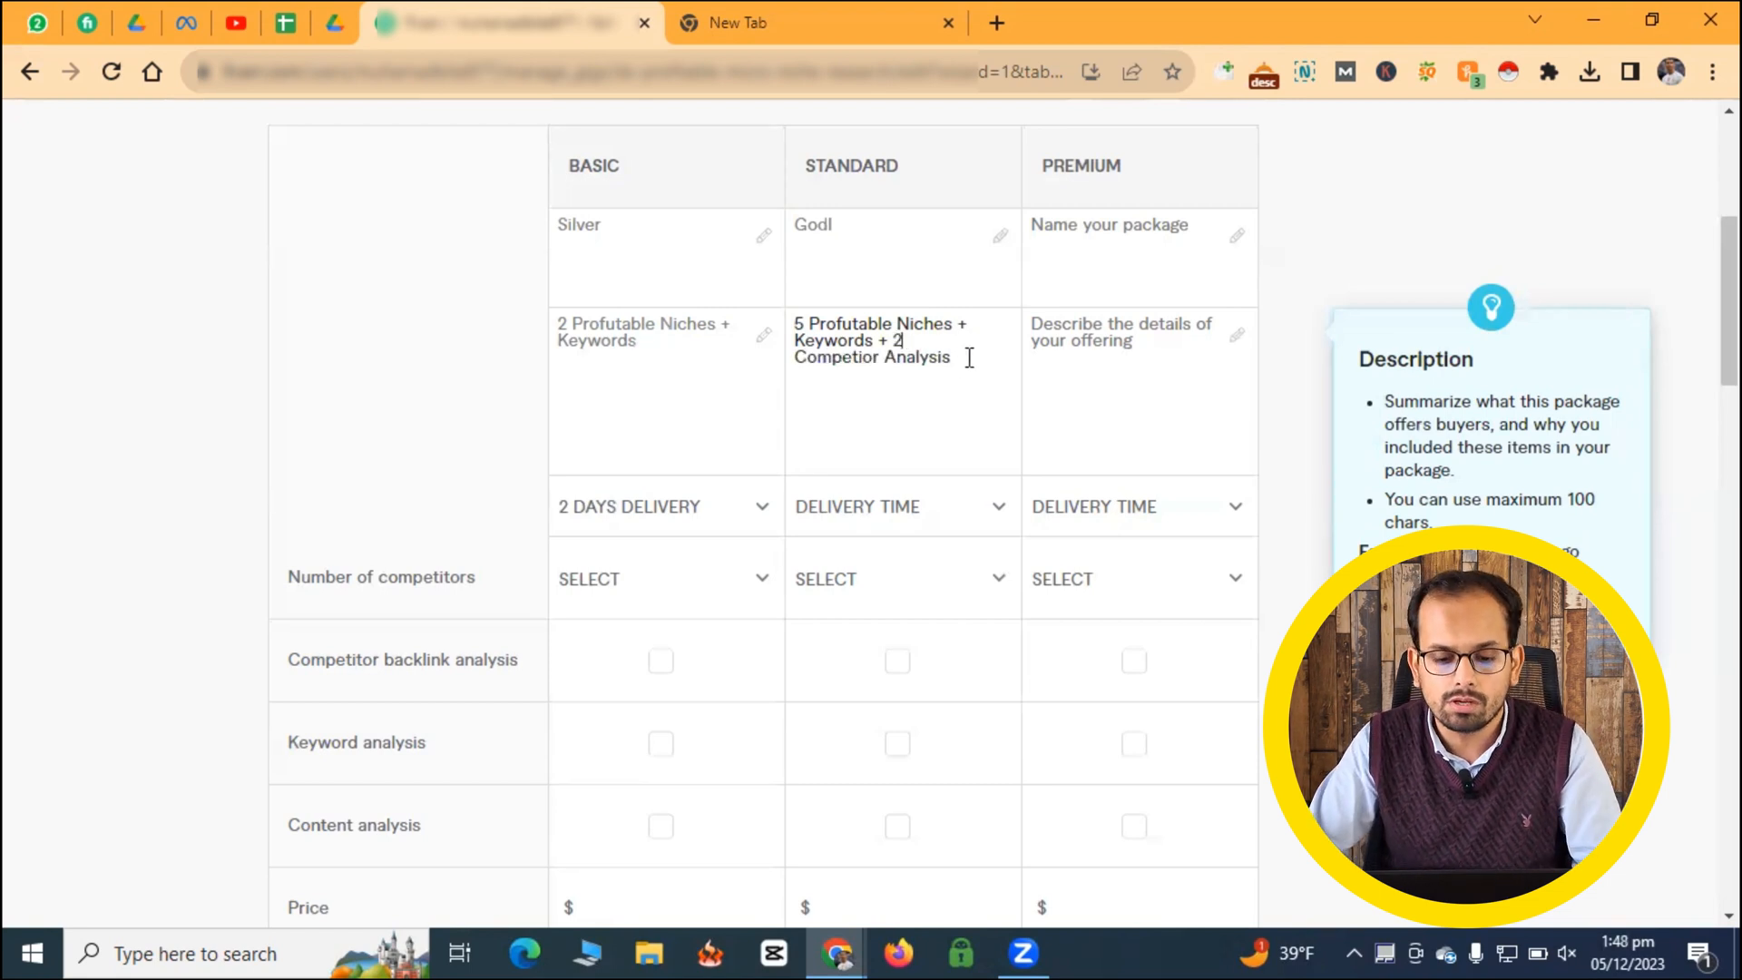
{"action": "left_click_drag", "start_coordinate": [983, 355], "coordinate": [771, 323]}
{"action": "key", "text": "ctrl+c"}
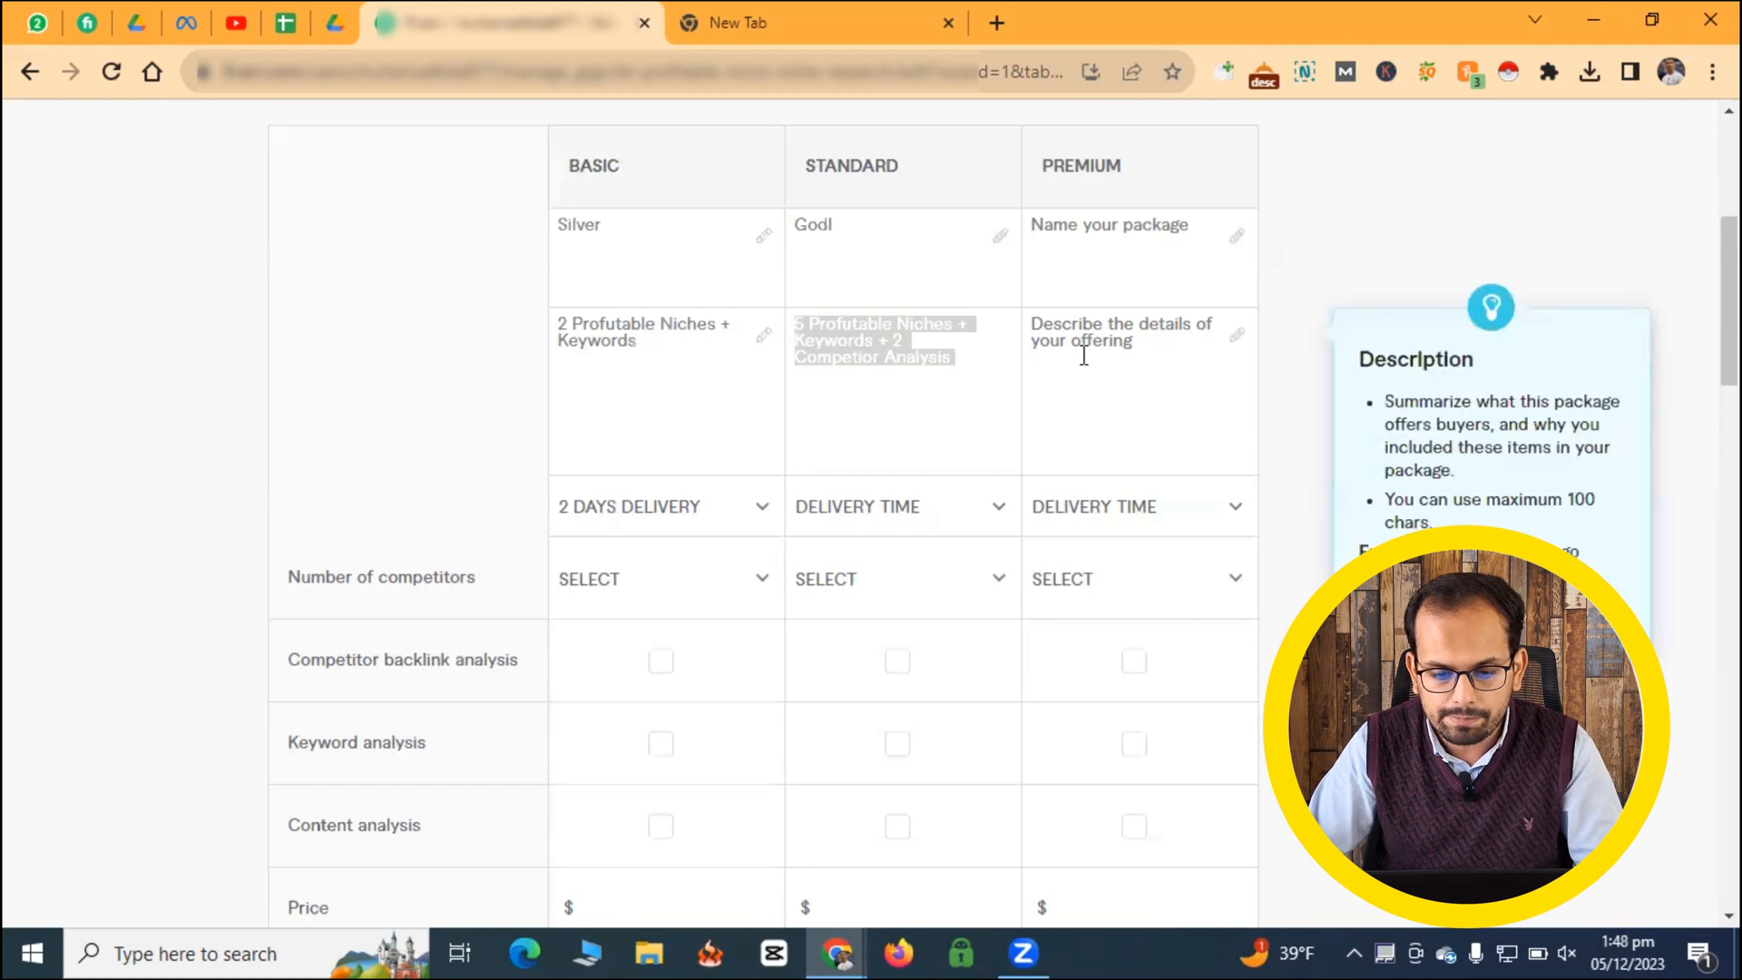
{"action": "left_click", "coordinate": [1085, 350]}
{"action": "key", "text": "ctrl+v"}
{"action": "left_click", "coordinate": [1040, 327]}
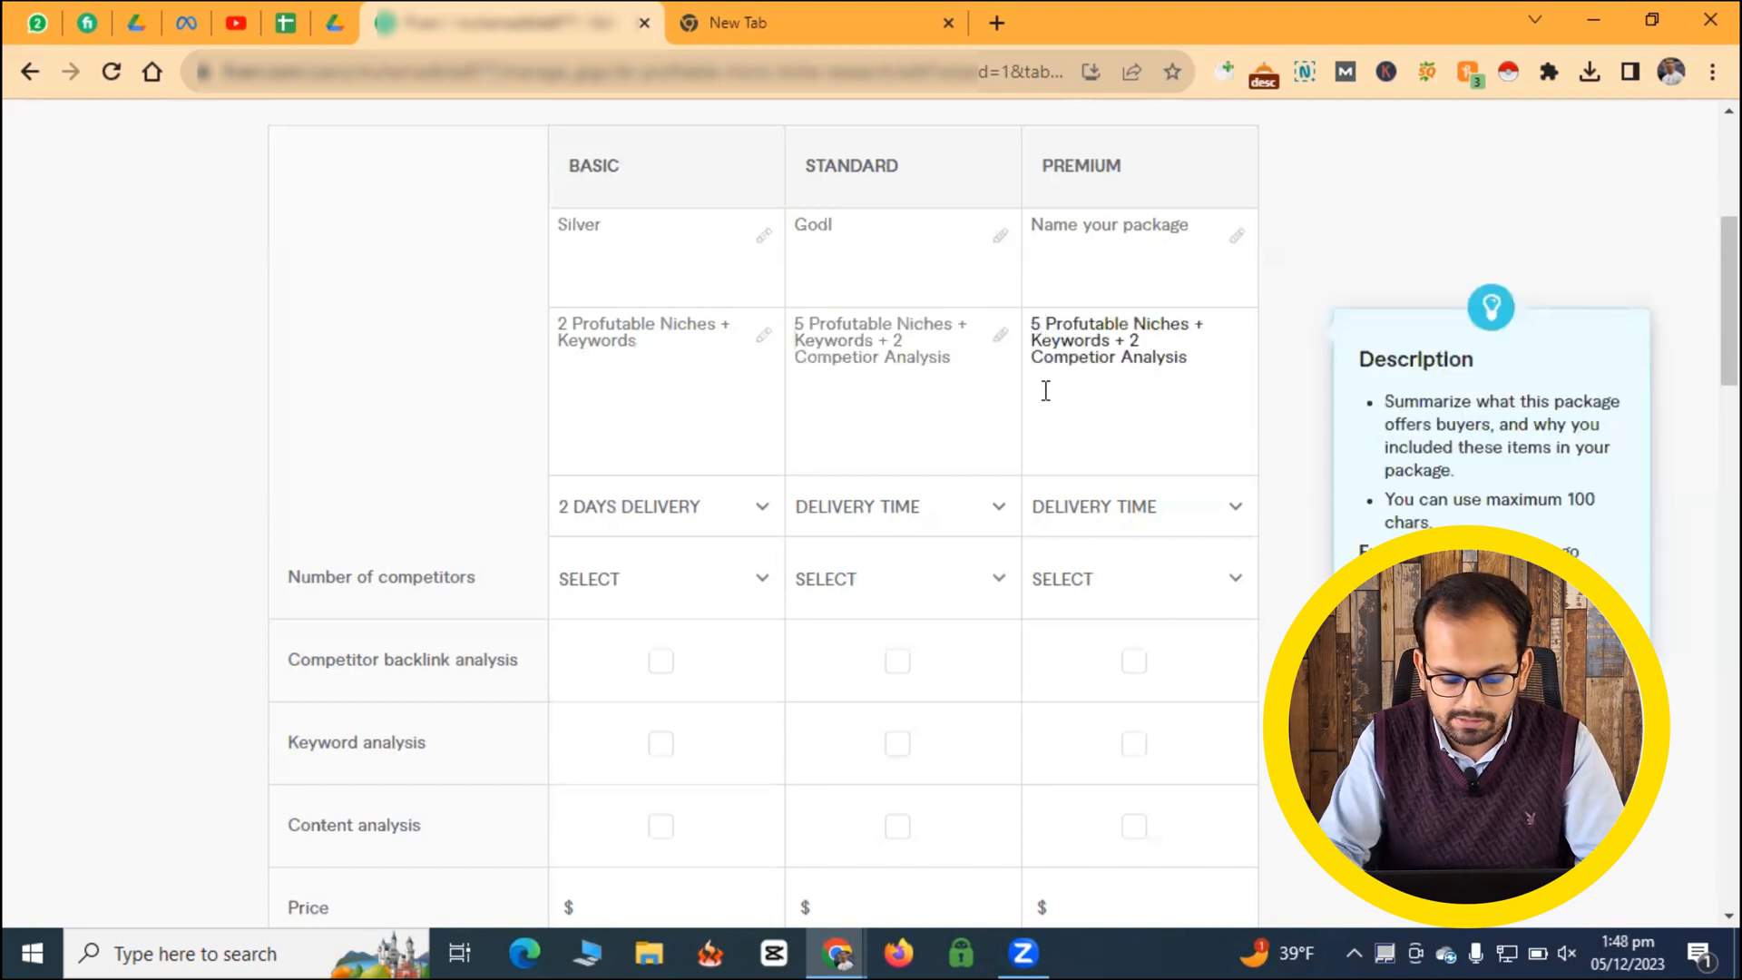
{"action": "key", "text": "BackSpace"}
{"action": "type", "text": "10"}
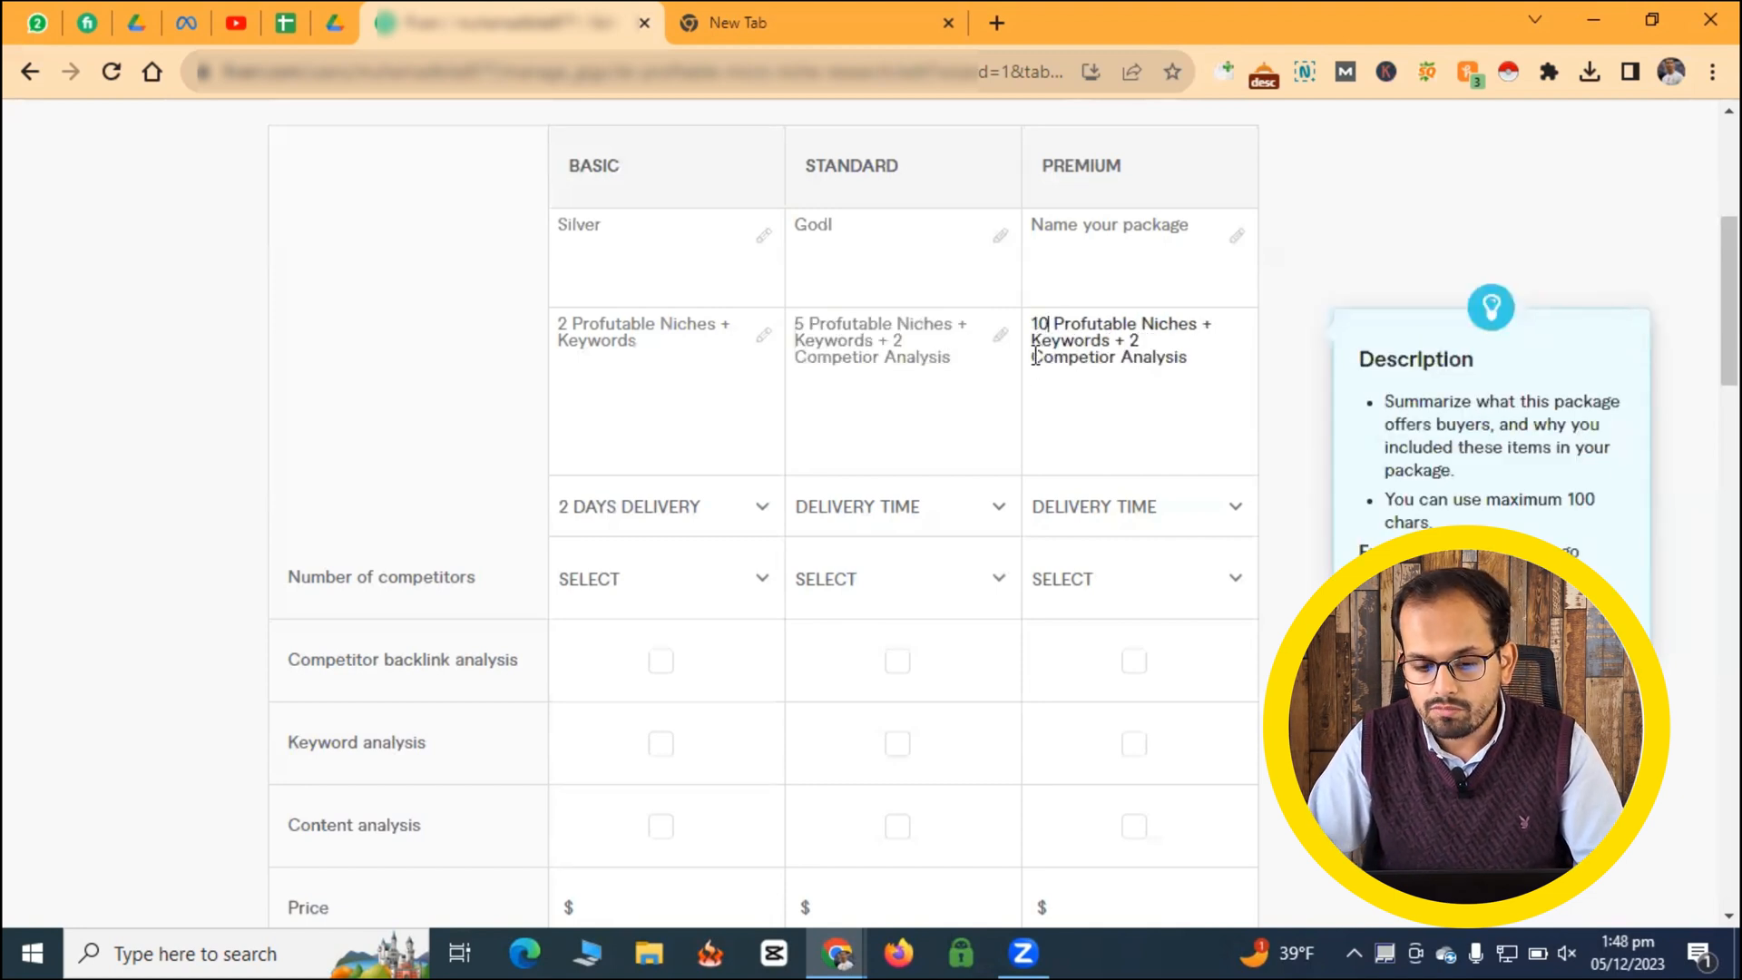
- Name the Premium package "Premium" and correct the Standard package's name to "Gold"
{"action": "left_click", "coordinate": [1097, 231]}
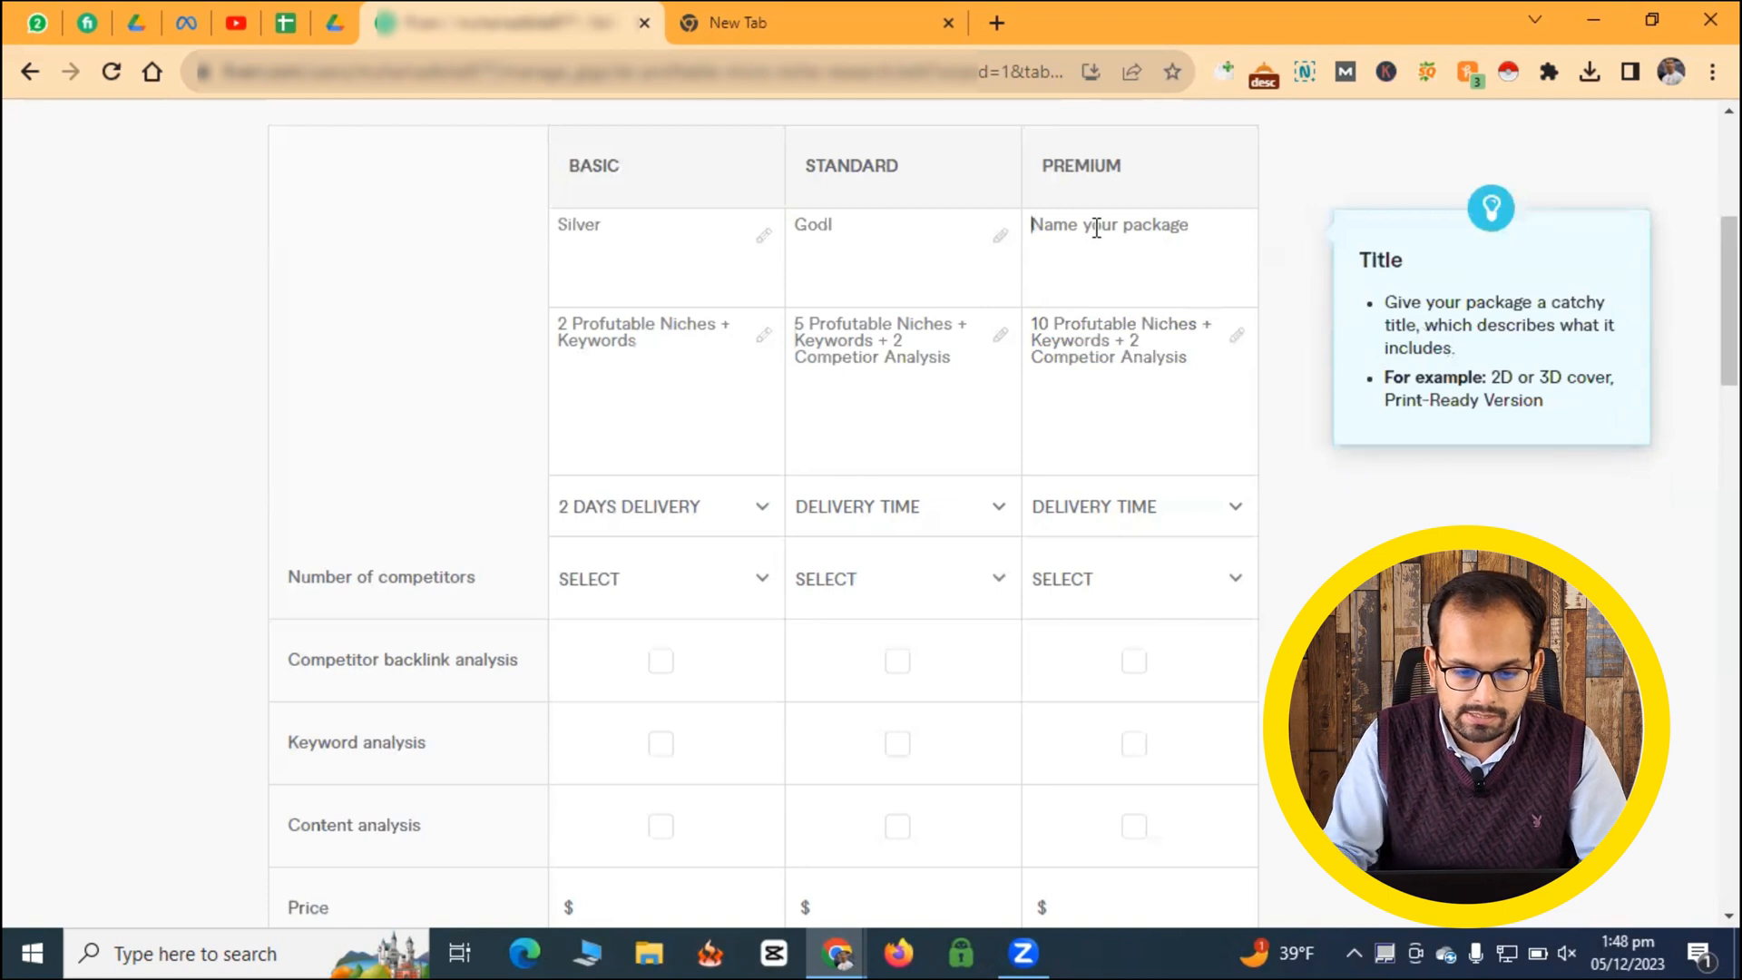
{"action": "type", "text": "Pre"}
{"action": "type", "text": "mium"}
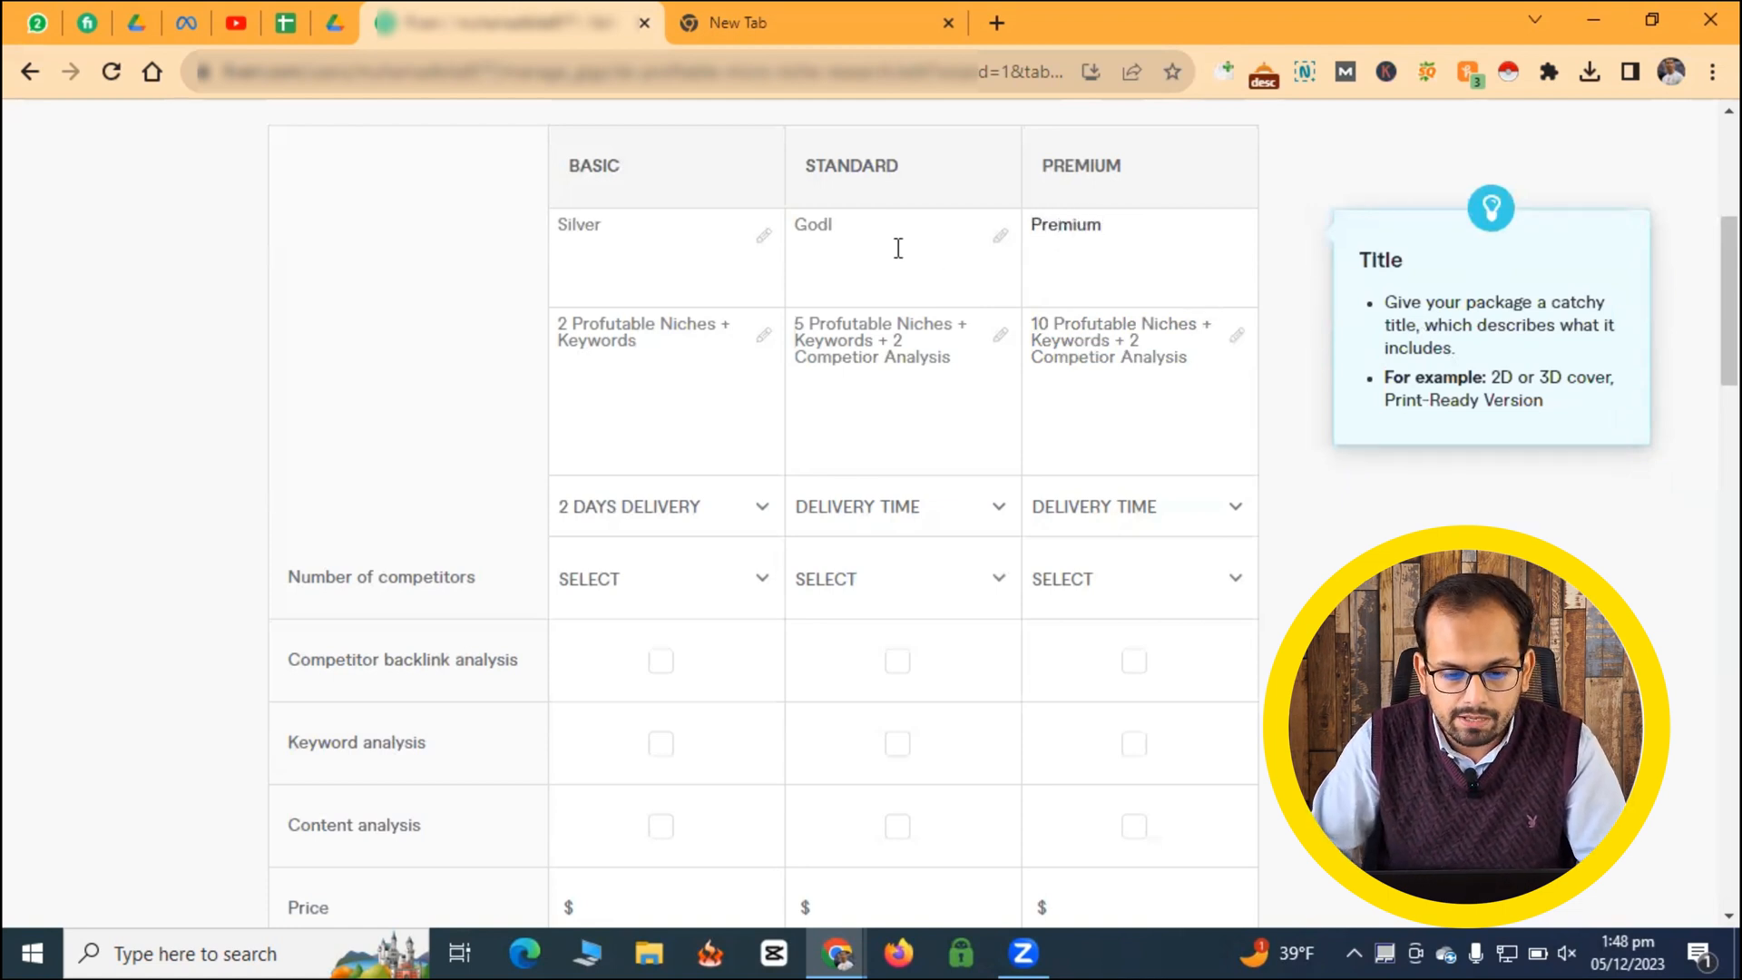
{"action": "left_click", "coordinate": [836, 227]}
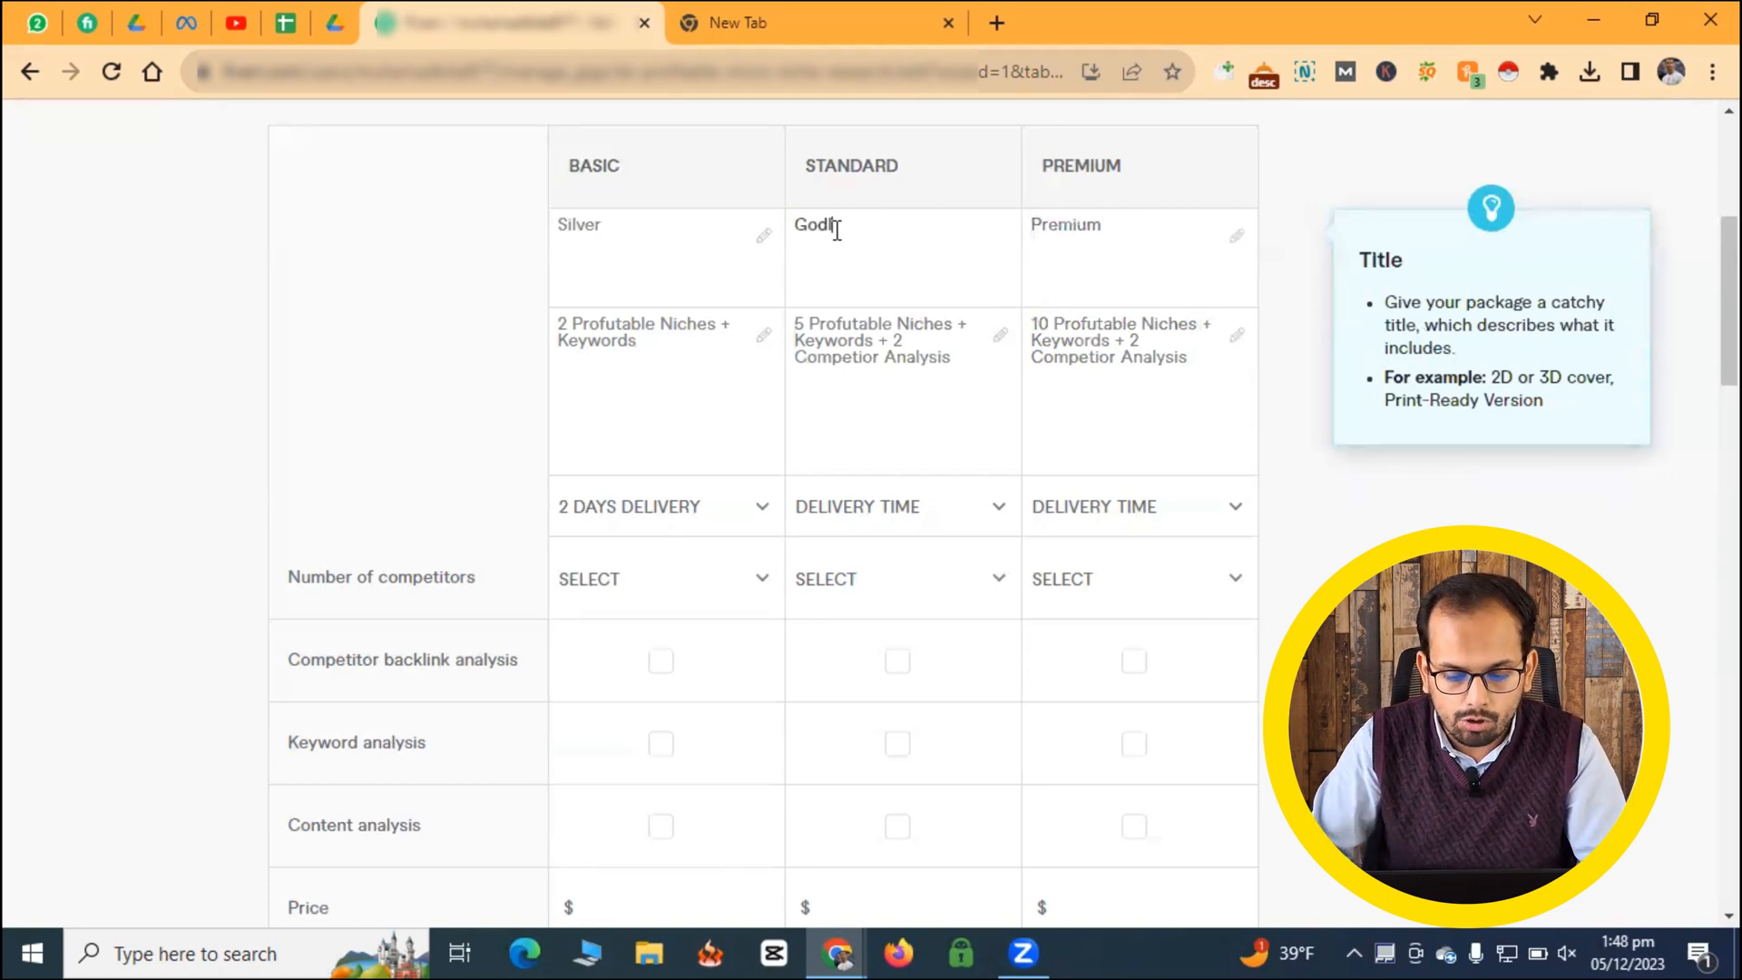
{"action": "key", "text": "BackSpace"}
{"action": "key", "text": "BackSpace"}
{"action": "type", "text": "ld"}
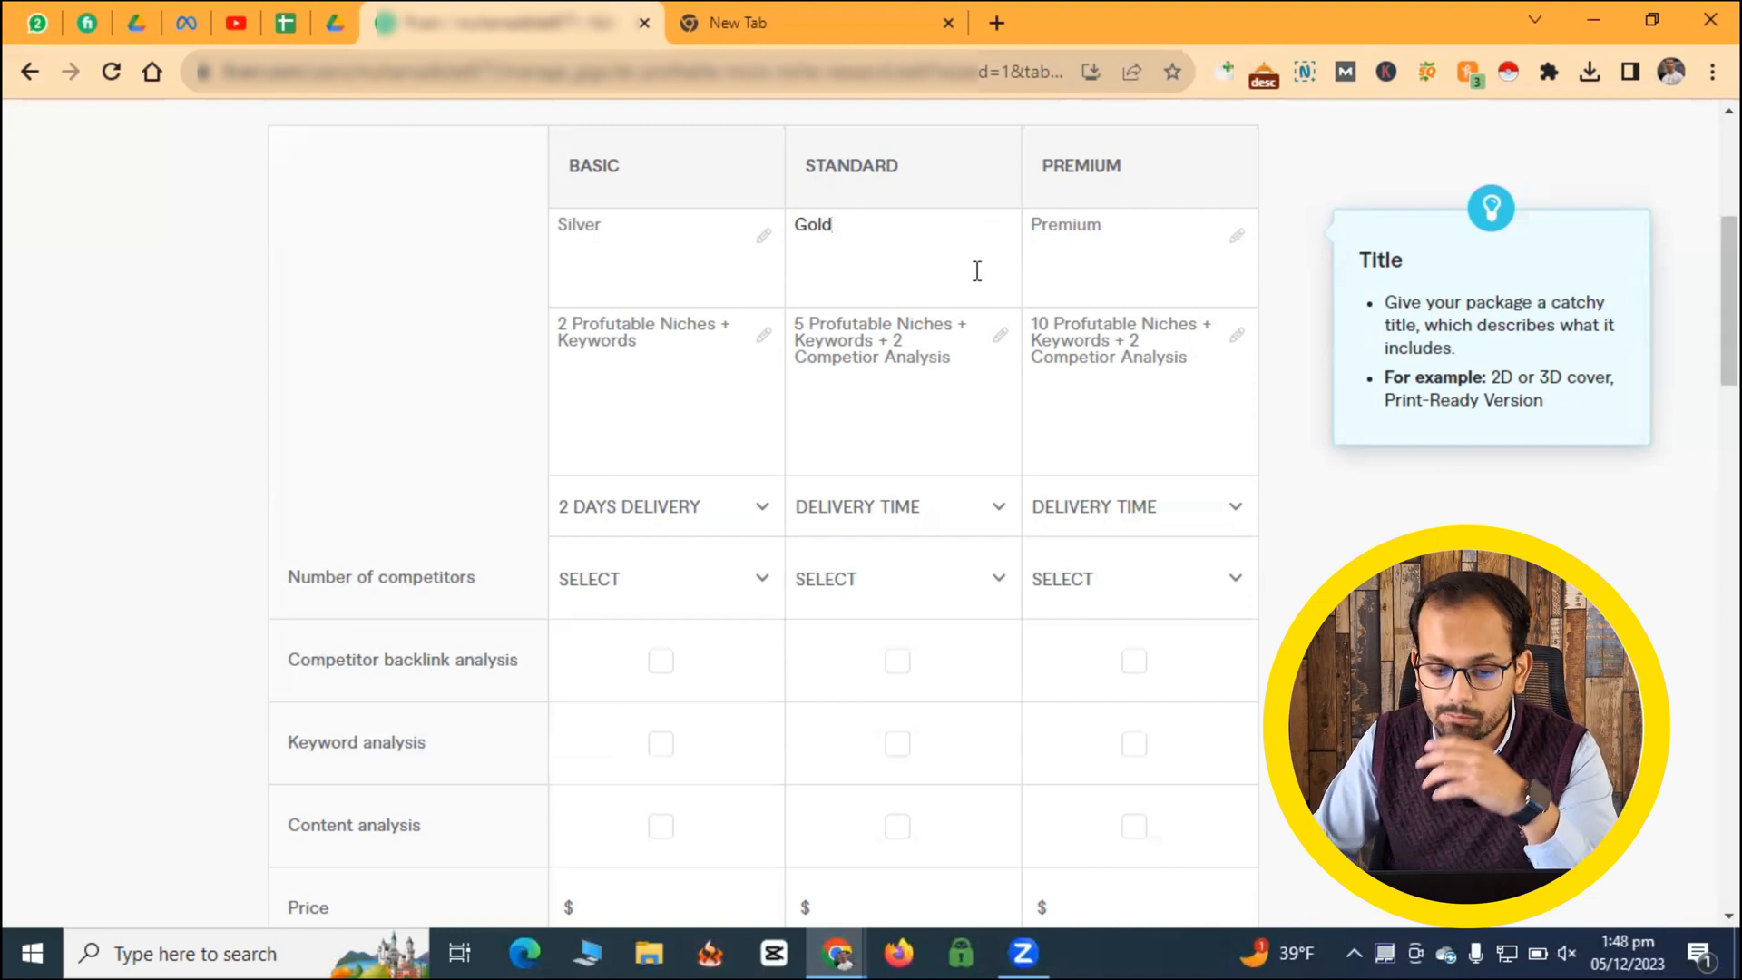
- Set the delivery time to 2 days for the Standard package and 3 days for the Premium package
{"action": "left_click", "coordinate": [879, 526]}
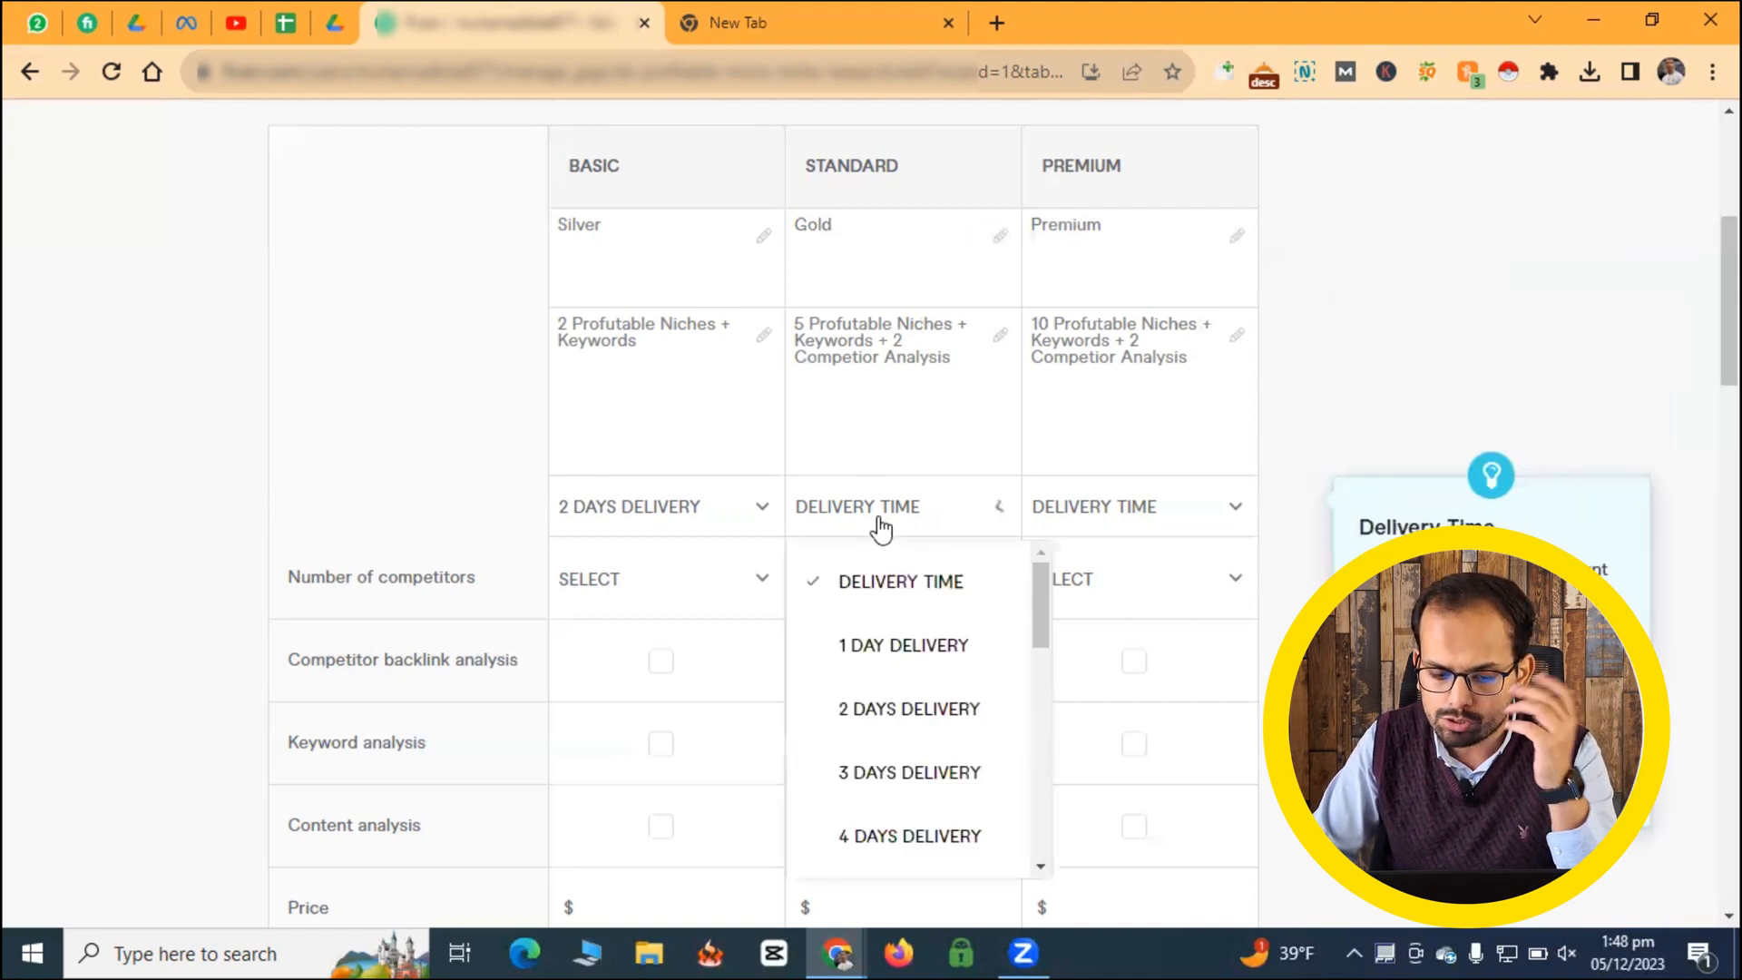
{"action": "left_click", "coordinate": [855, 708]}
{"action": "left_click", "coordinate": [1116, 523]}
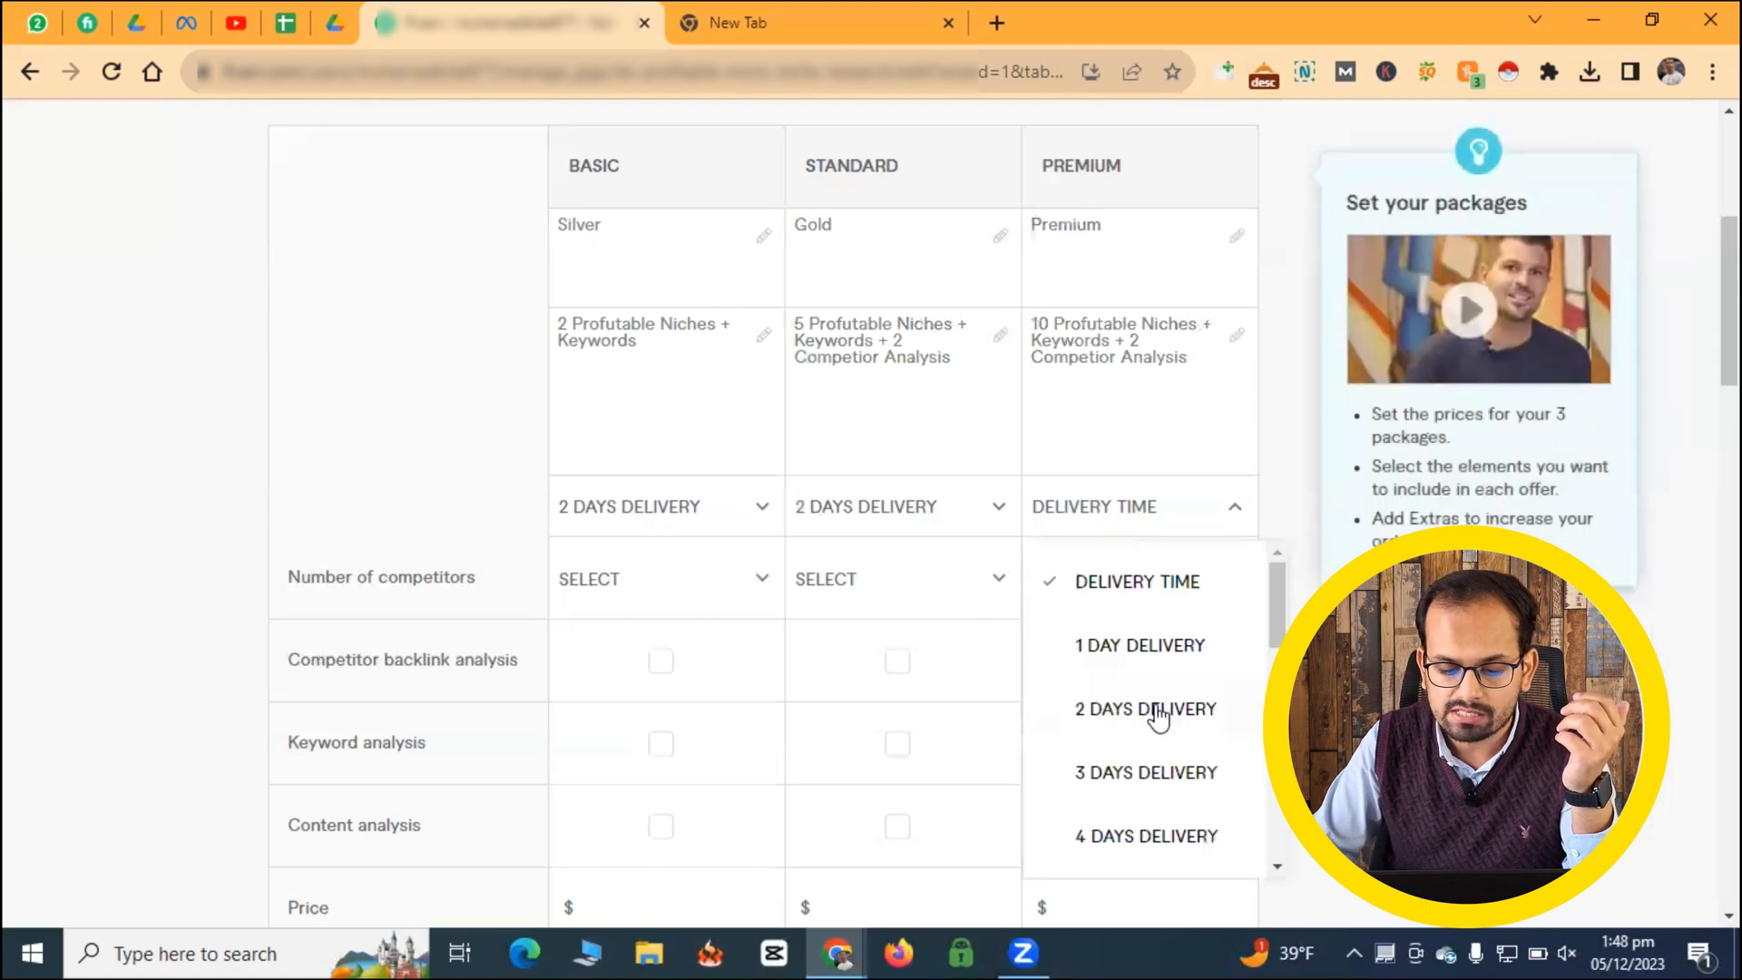
{"action": "left_click", "coordinate": [1118, 782]}
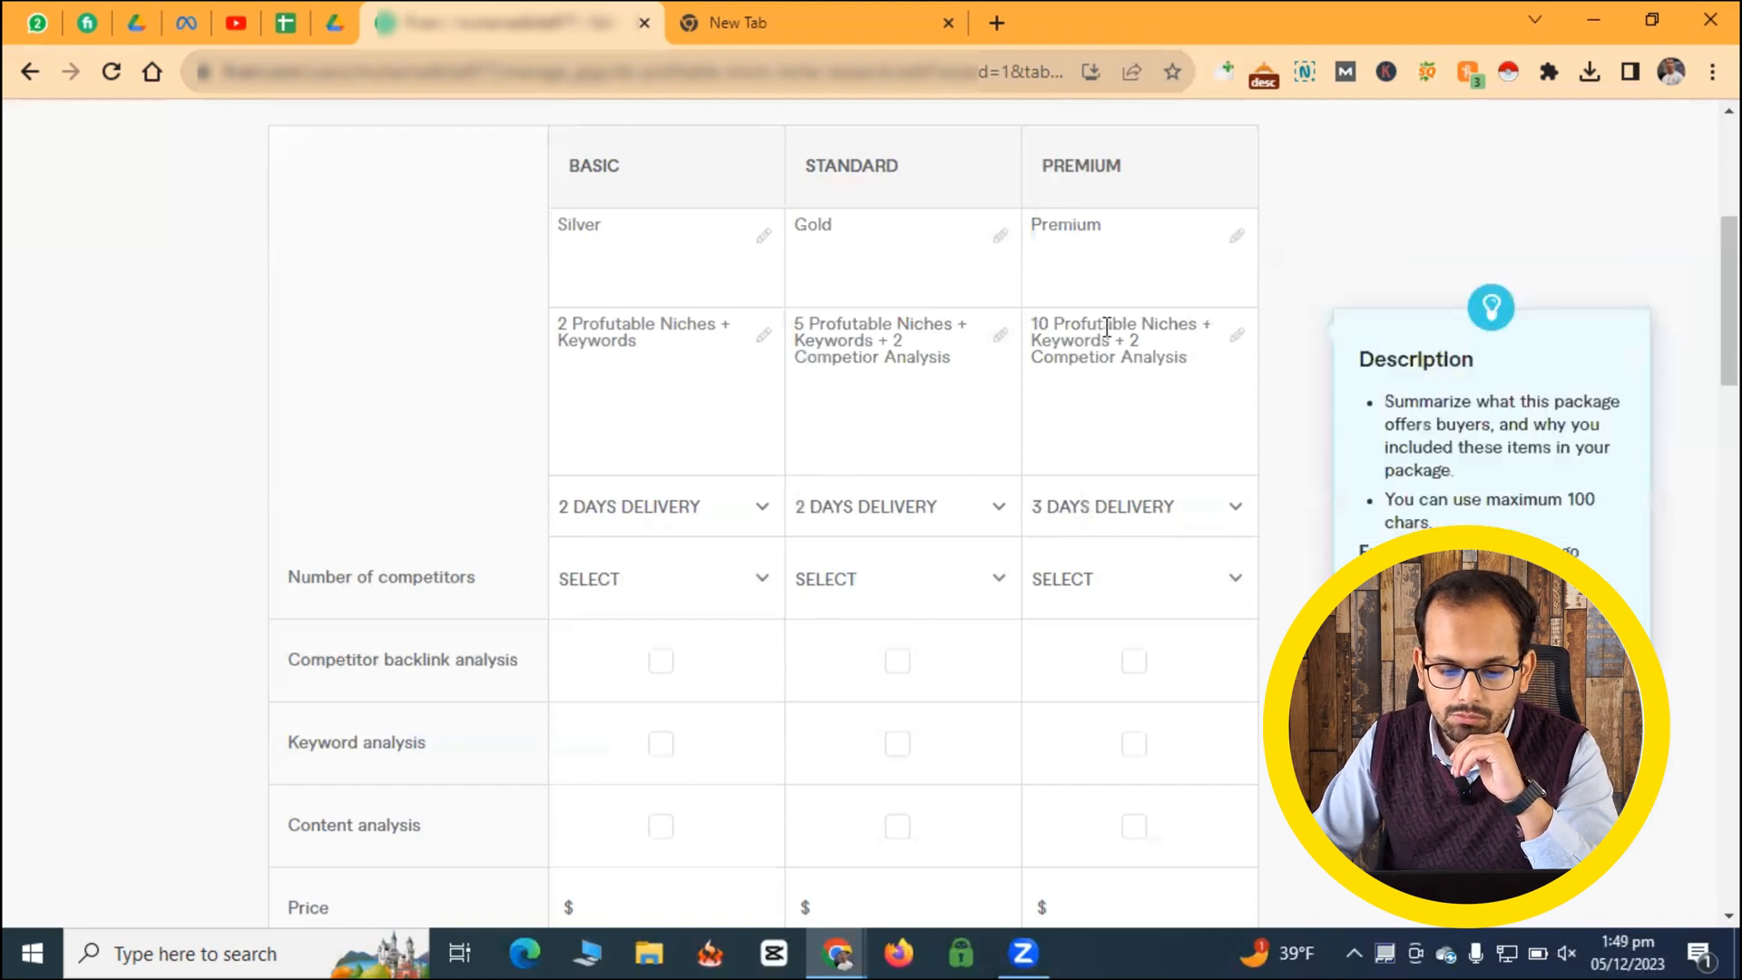
- Change the number before "Competior Analysis" in the Premium description to 4
{"action": "left_click", "coordinate": [1130, 343]}
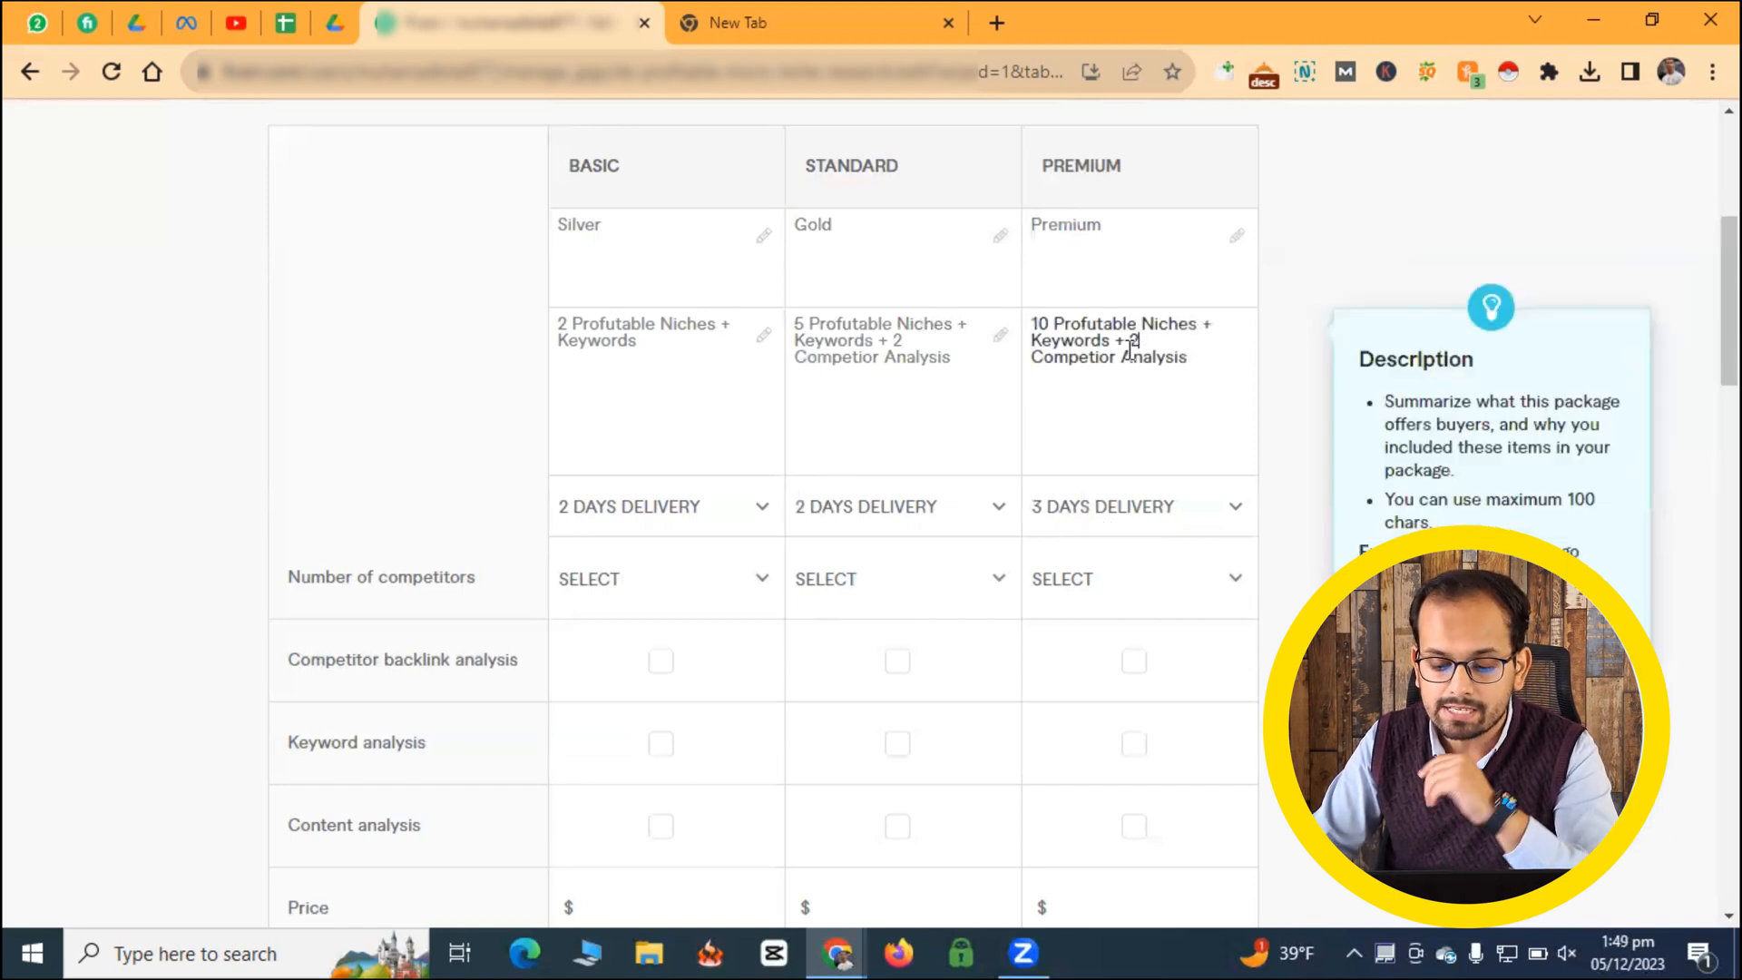
{"action": "key", "text": "BackSpace"}
{"action": "type", "text": "4"}
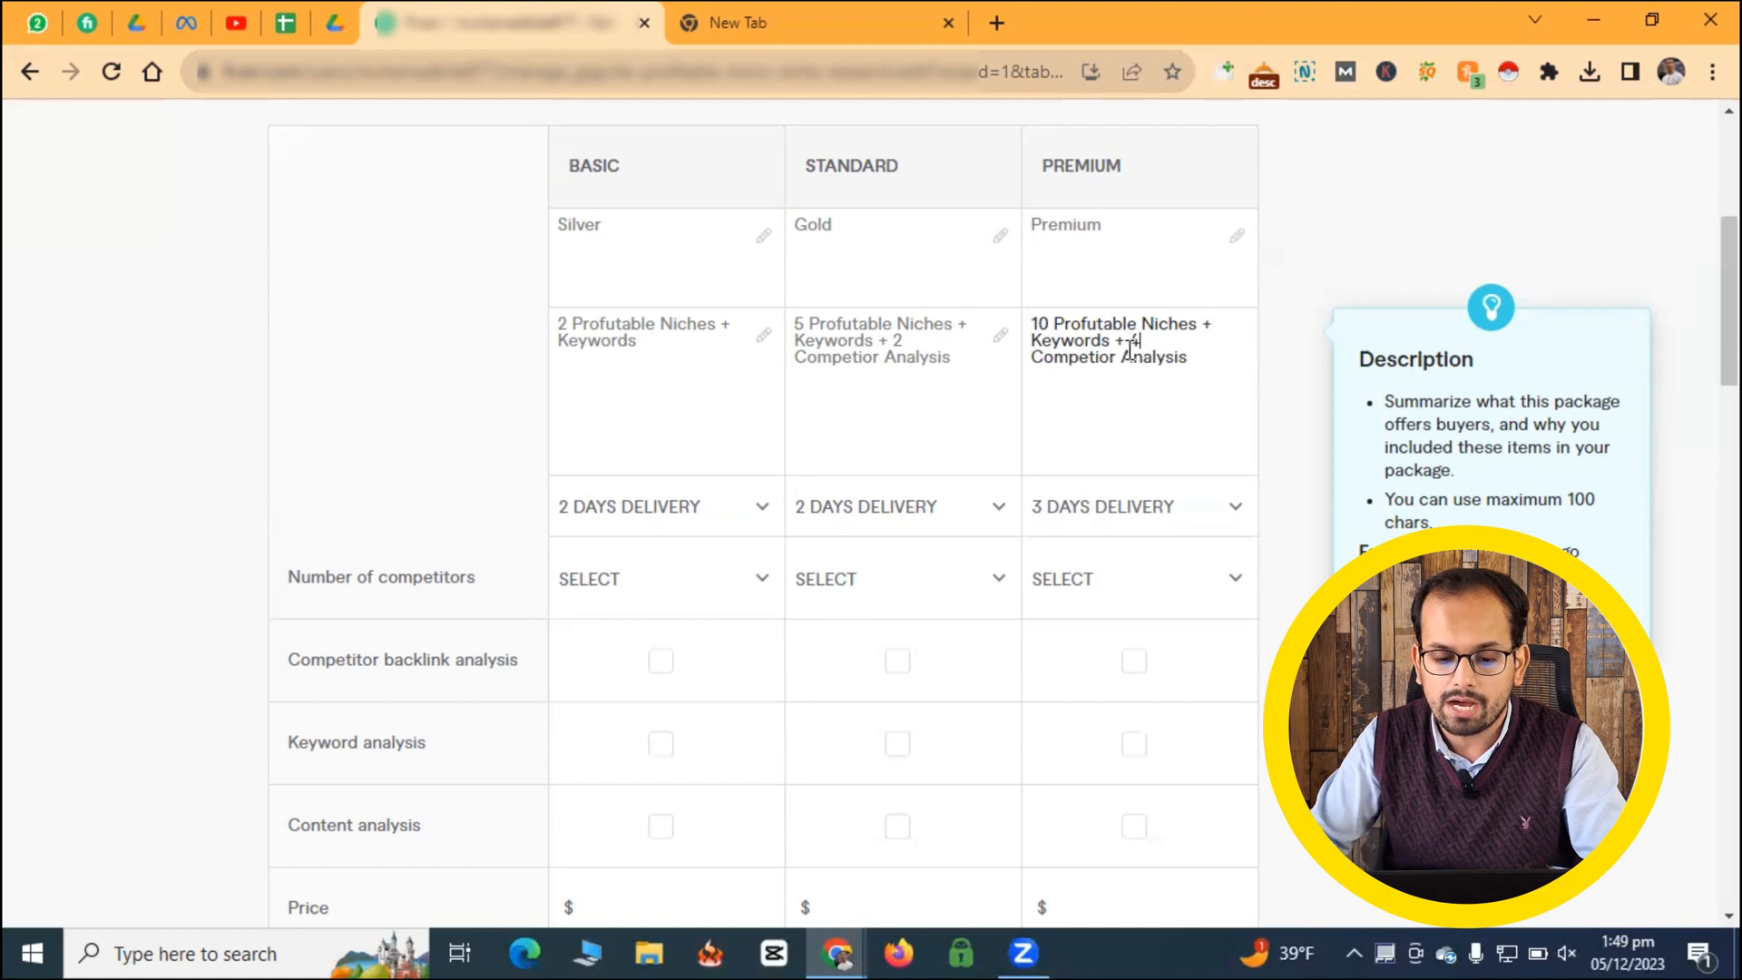
- Set the number of competitors to 2 for the Standard package and 4 for the Premium package
{"action": "left_click", "coordinate": [937, 605]}
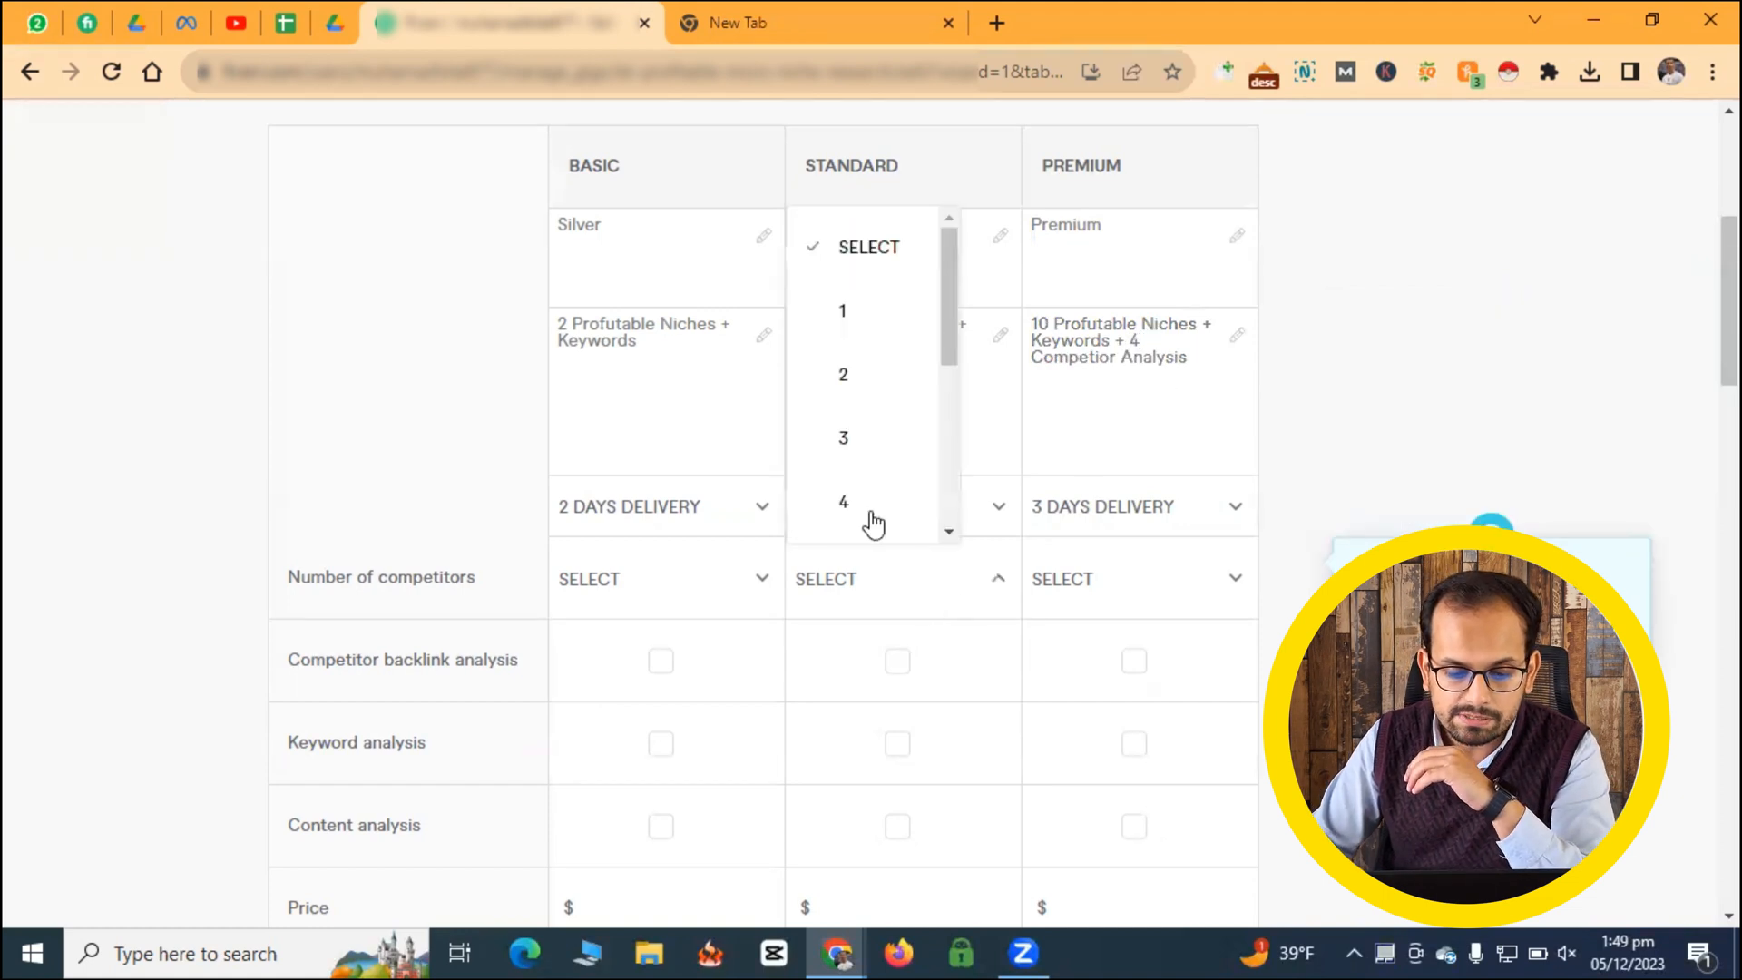
{"action": "left_click", "coordinate": [850, 374]}
{"action": "left_click", "coordinate": [1171, 579]}
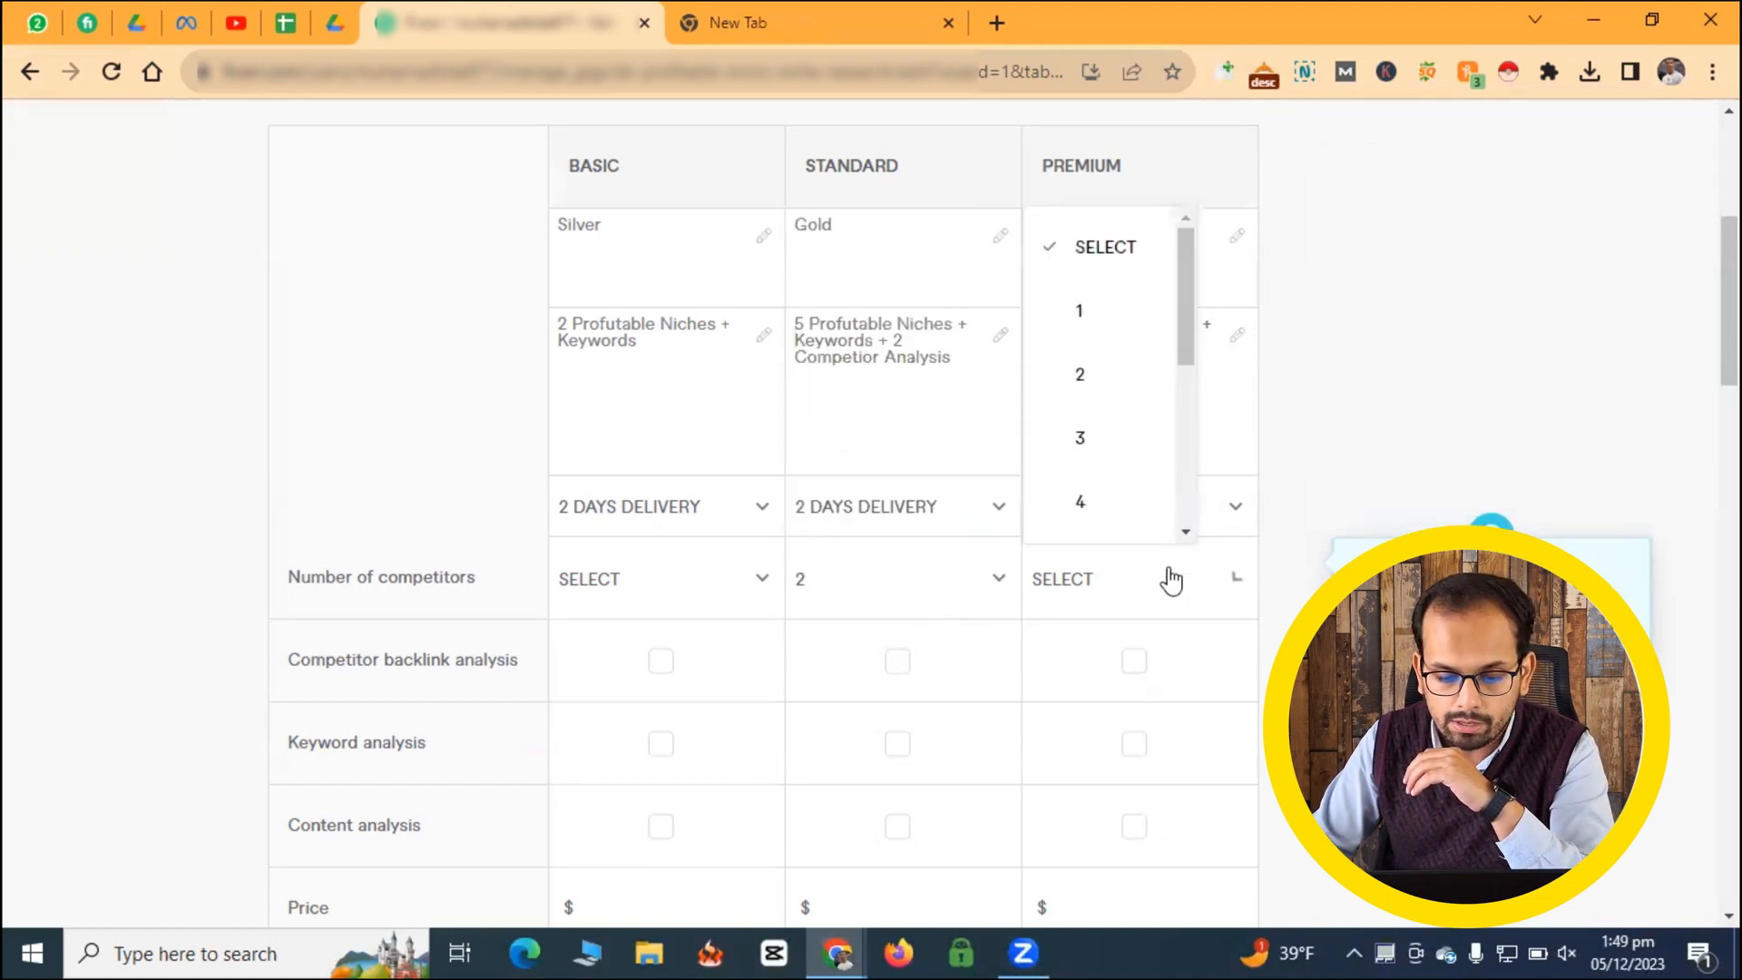
{"action": "left_click", "coordinate": [1093, 494]}
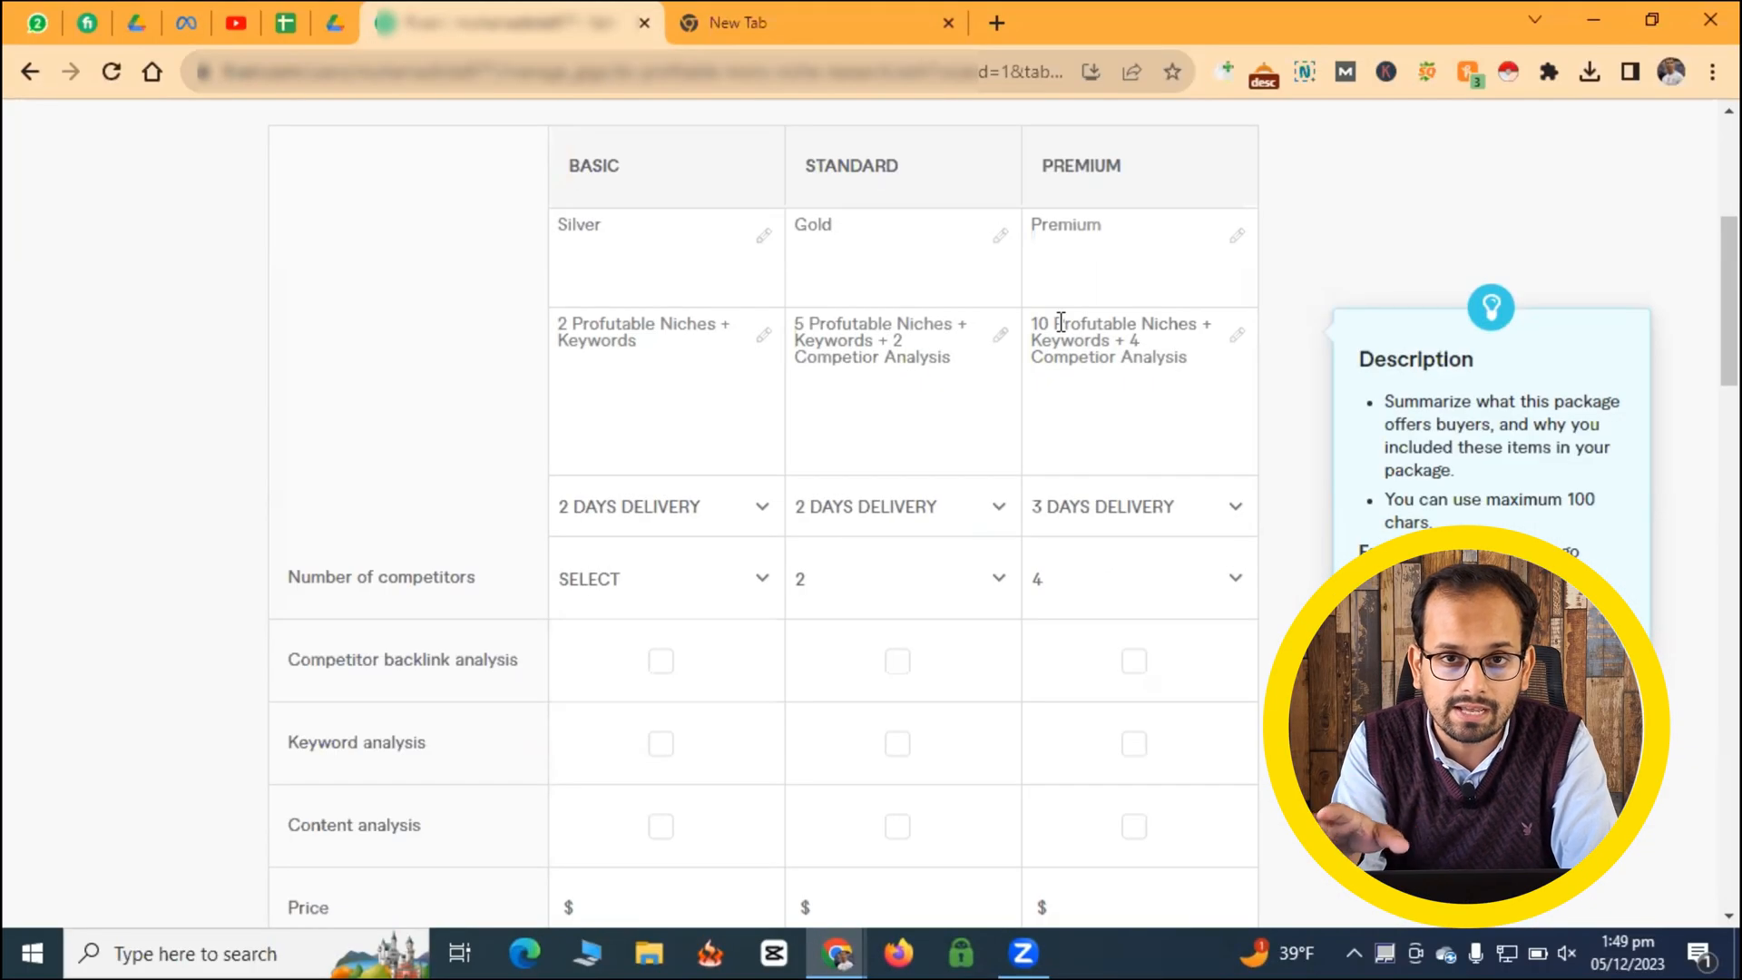
- Set the Basic package's price to $10
{"action": "scroll", "coordinate": [440, 529], "scroll_direction": "down", "scroll_amount": 2}
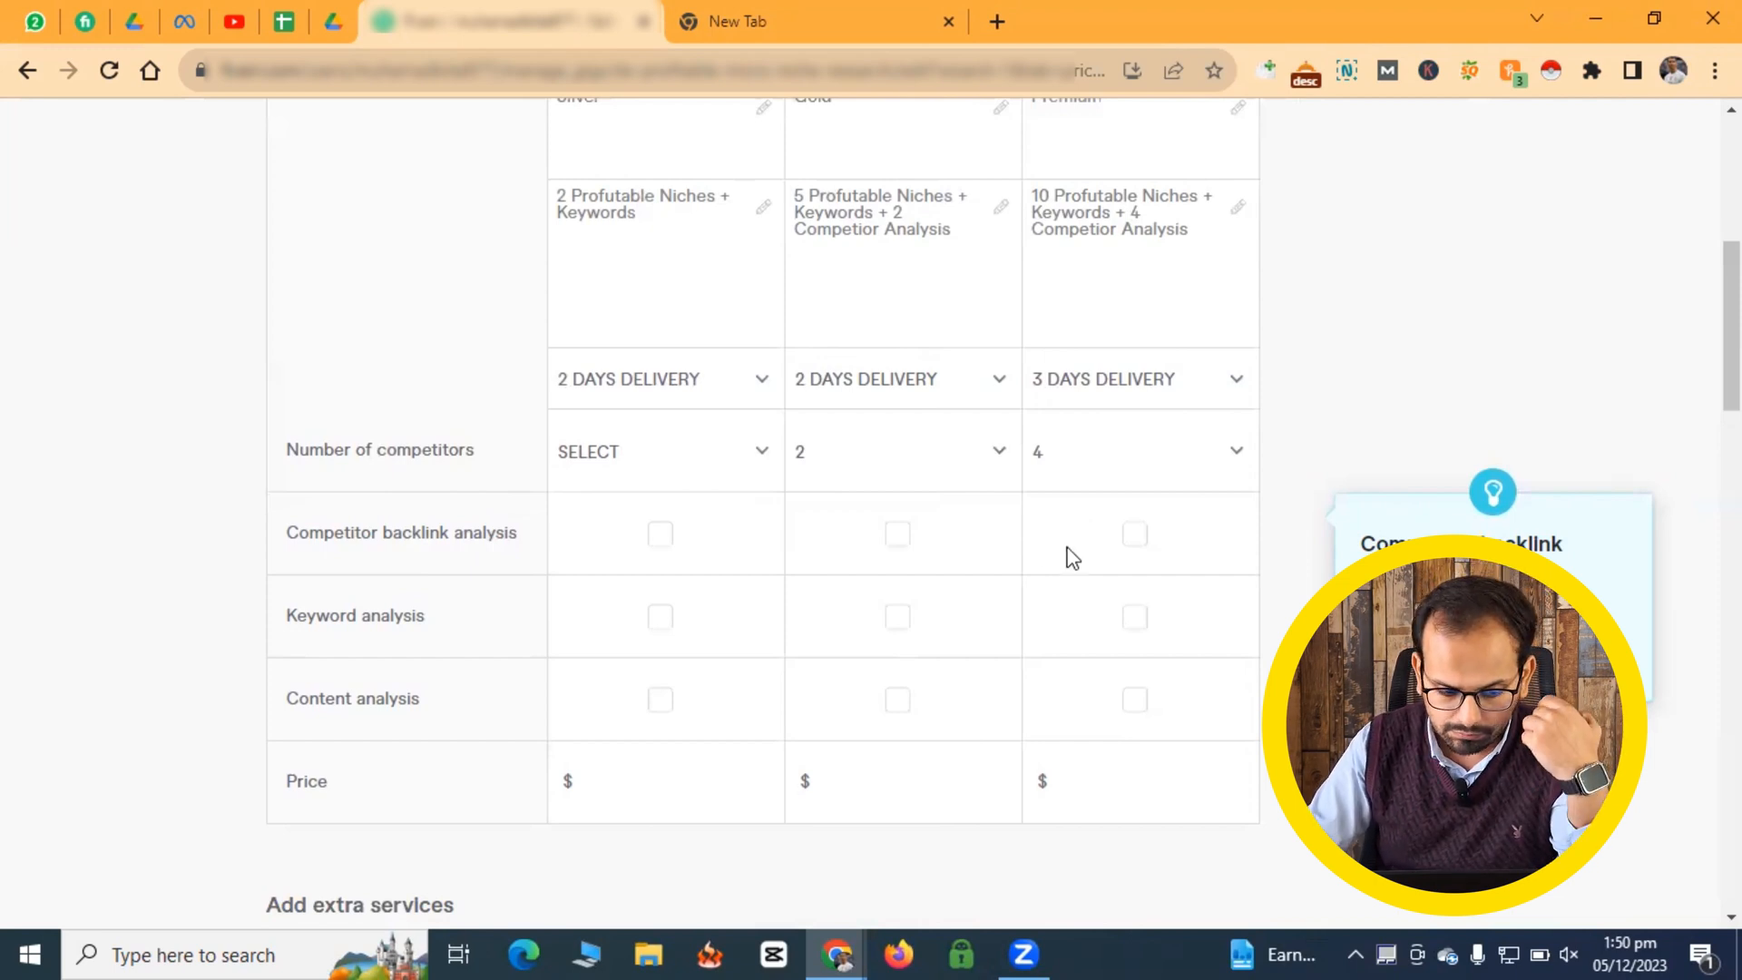
{"action": "scroll", "coordinate": [658, 621], "scroll_direction": "up", "scroll_amount": 1}
{"action": "scroll", "coordinate": [658, 633], "scroll_direction": "up", "scroll_amount": 1}
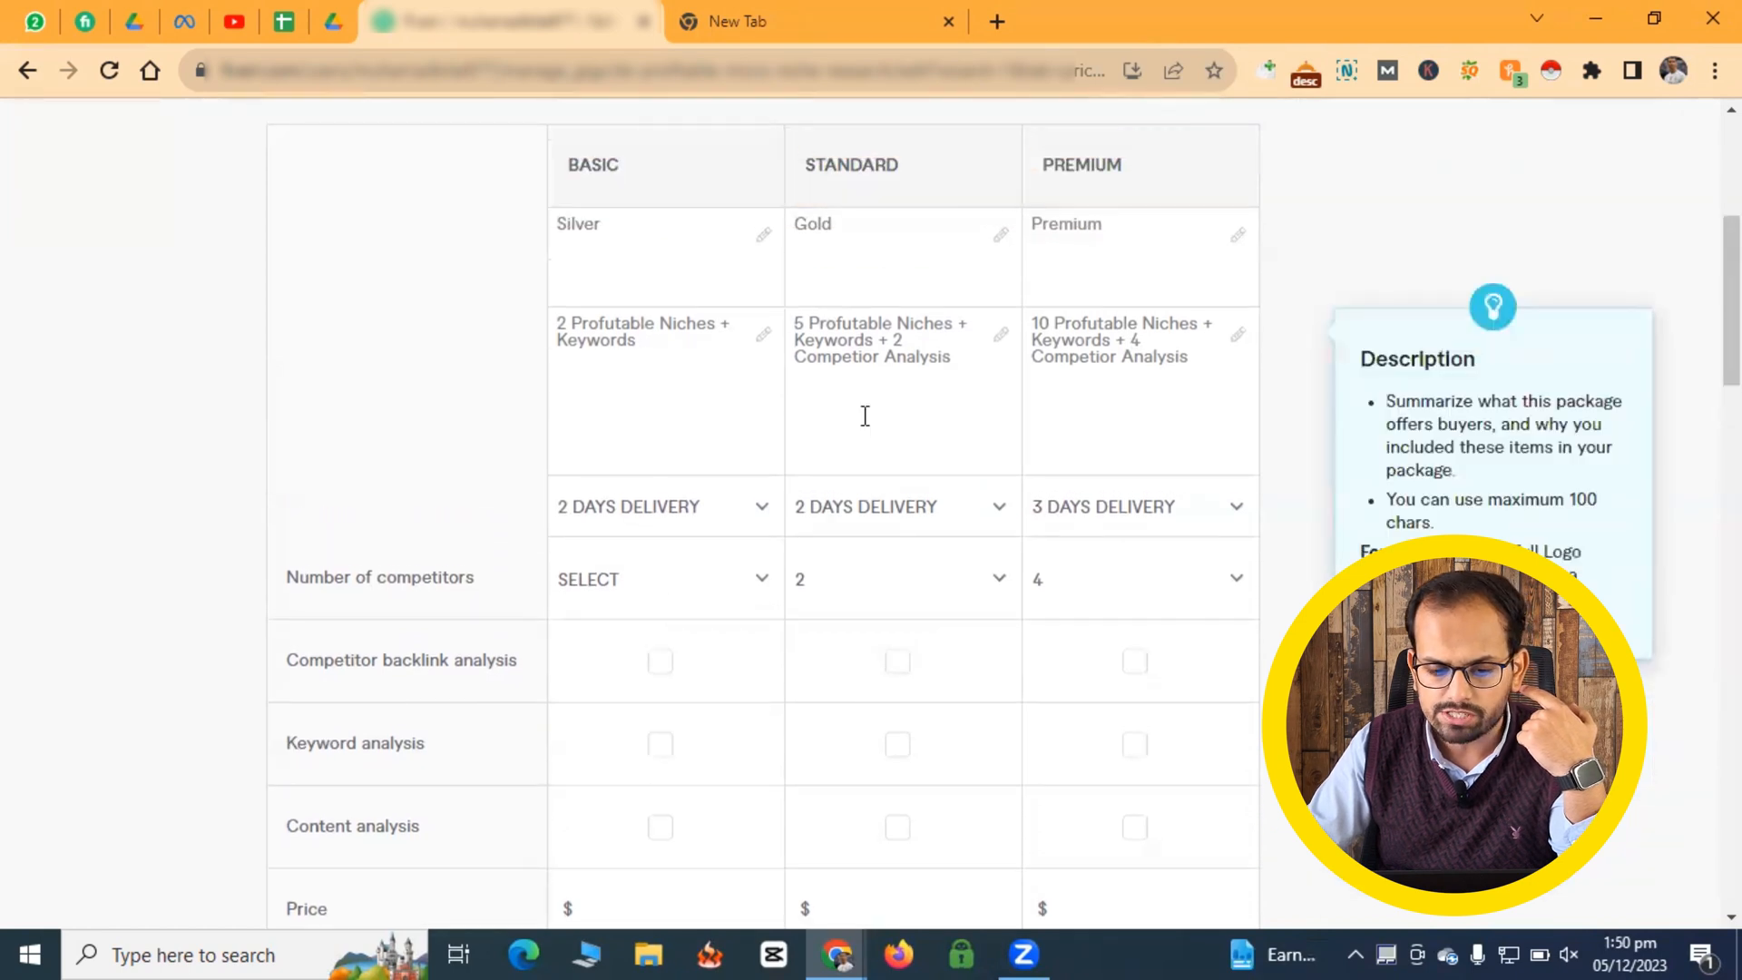
{"action": "scroll", "coordinate": [933, 373], "scroll_direction": "down", "scroll_amount": 3}
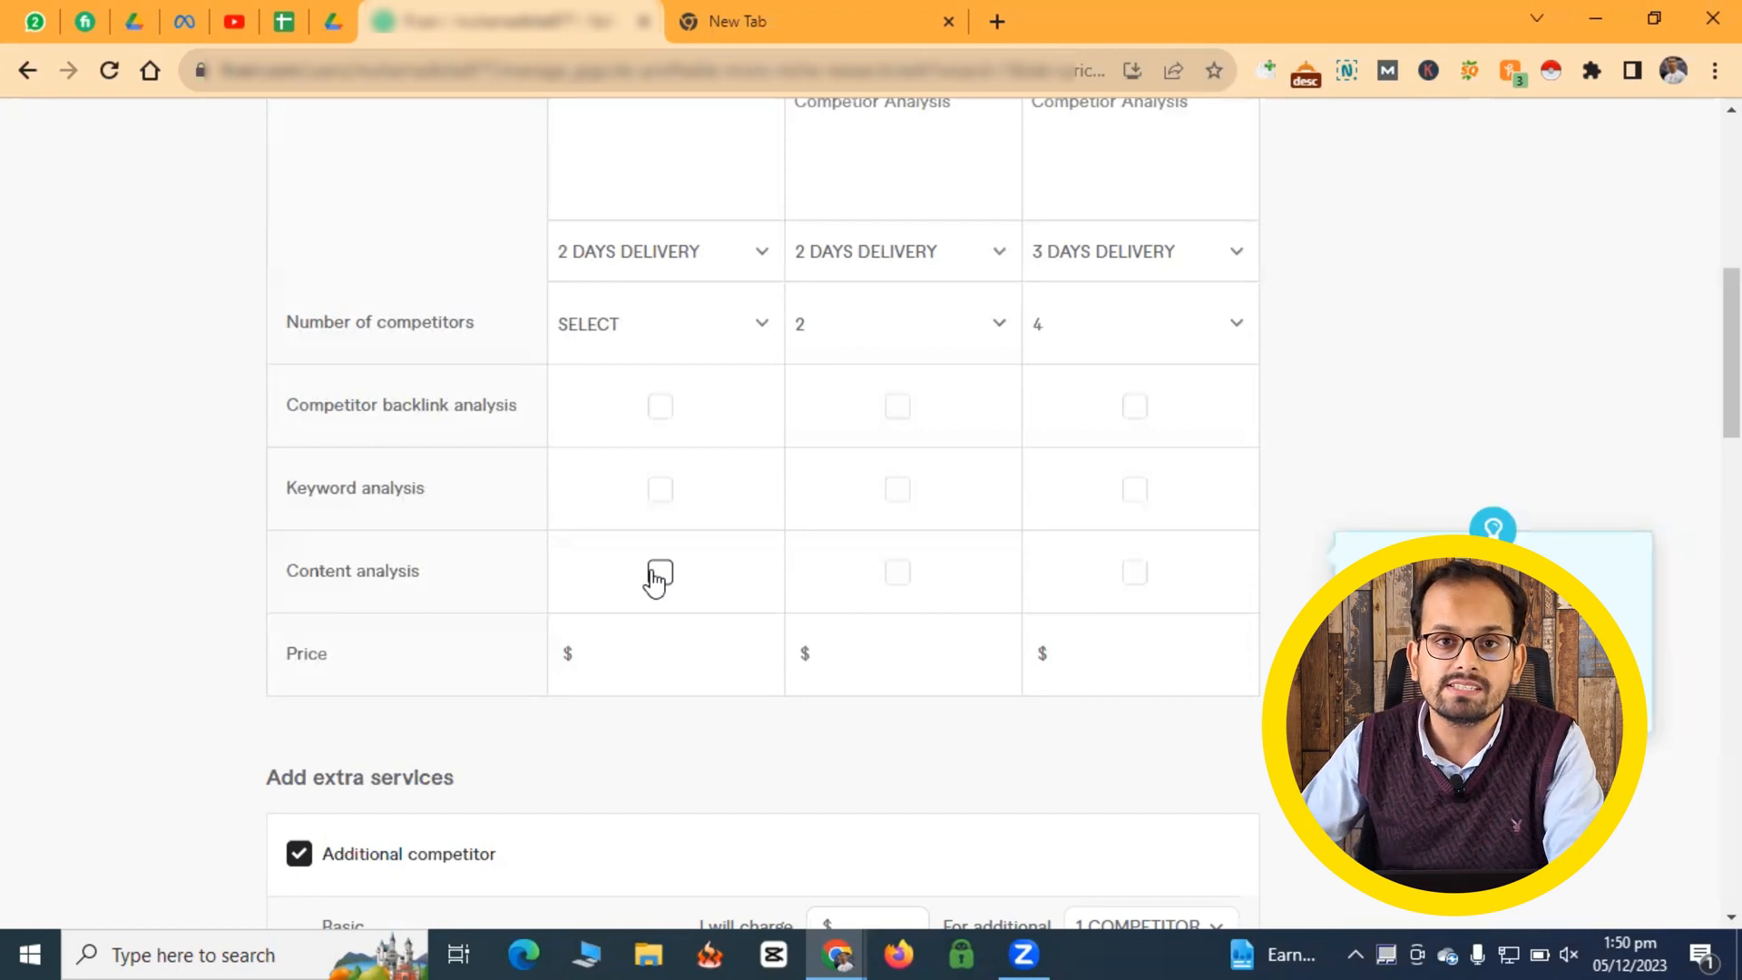
{"action": "scroll", "coordinate": [663, 490], "scroll_direction": "down", "scroll_amount": 3}
{"action": "left_click", "coordinate": [626, 404]}
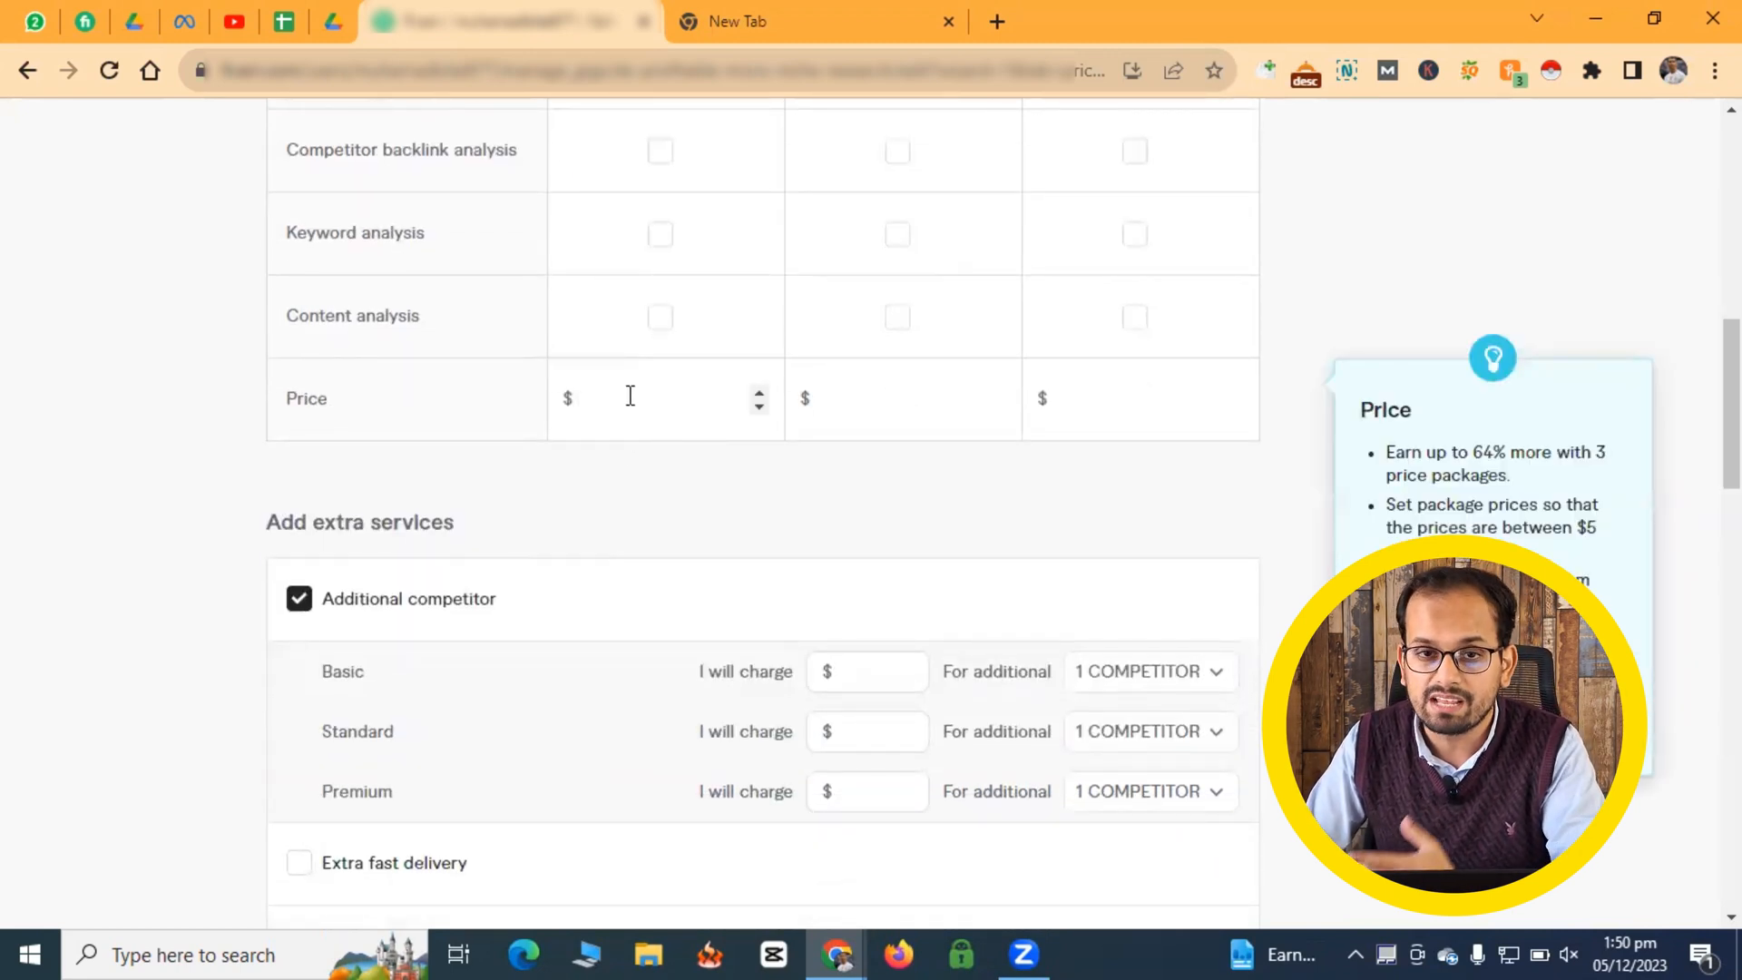
{"action": "scroll", "coordinate": [630, 395], "scroll_direction": "up", "scroll_amount": 3}
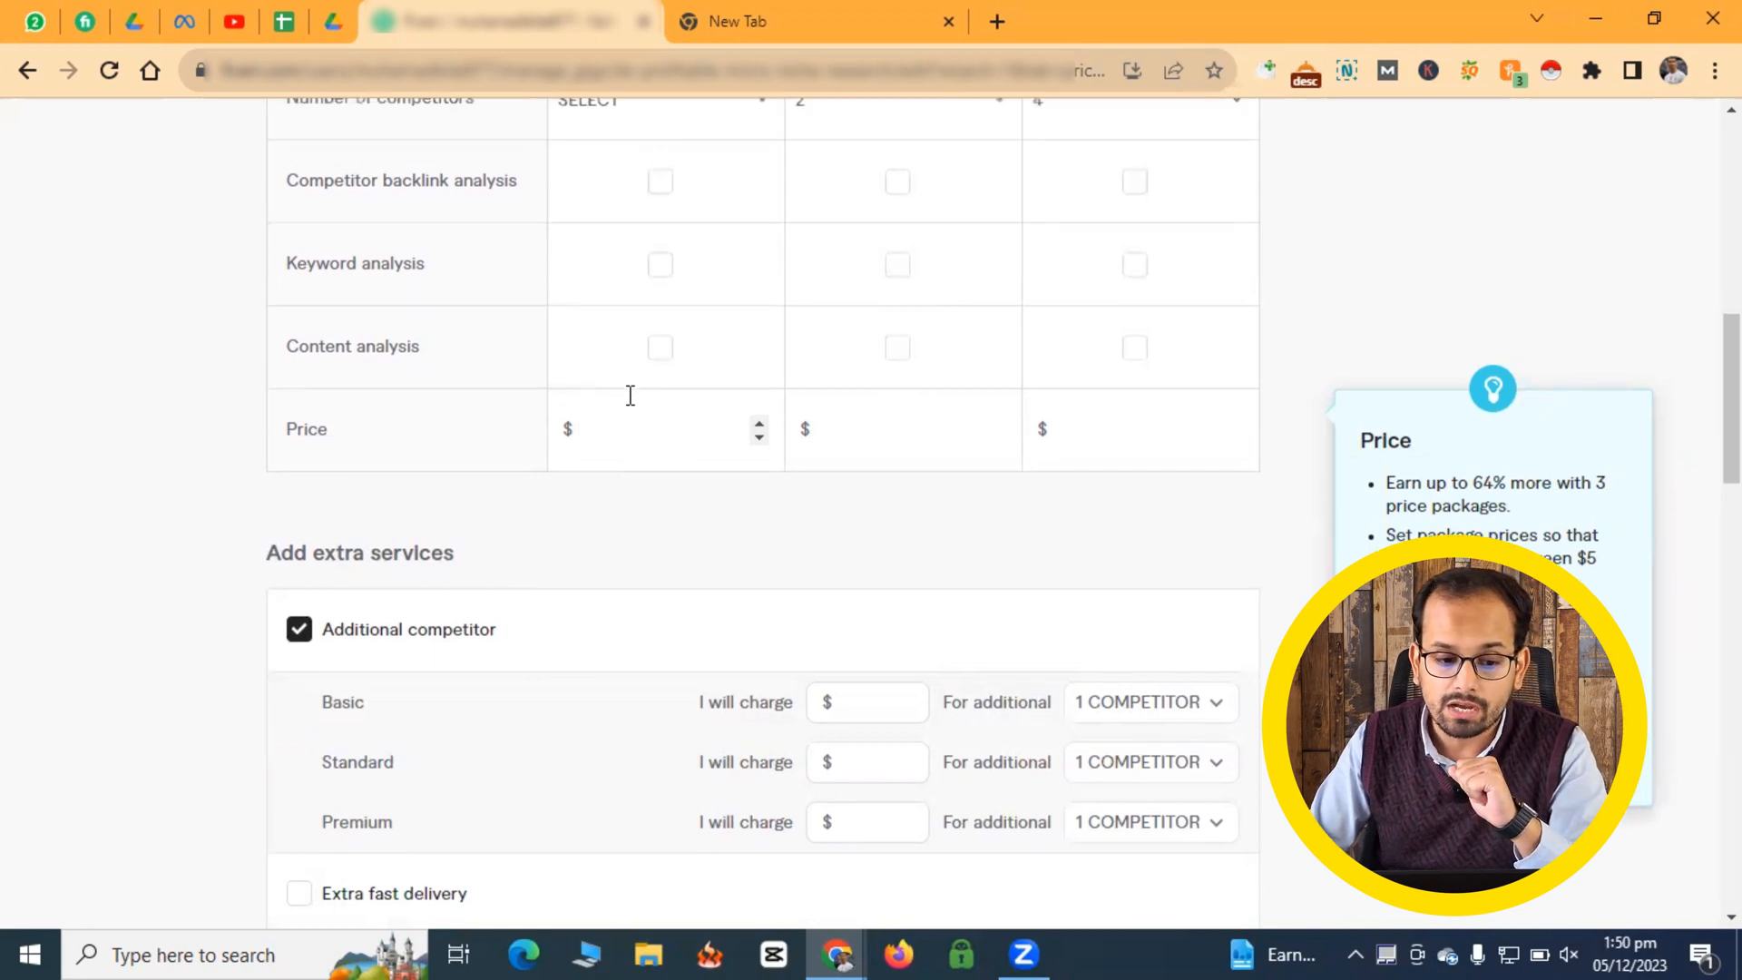
{"action": "type", "text": "5"}
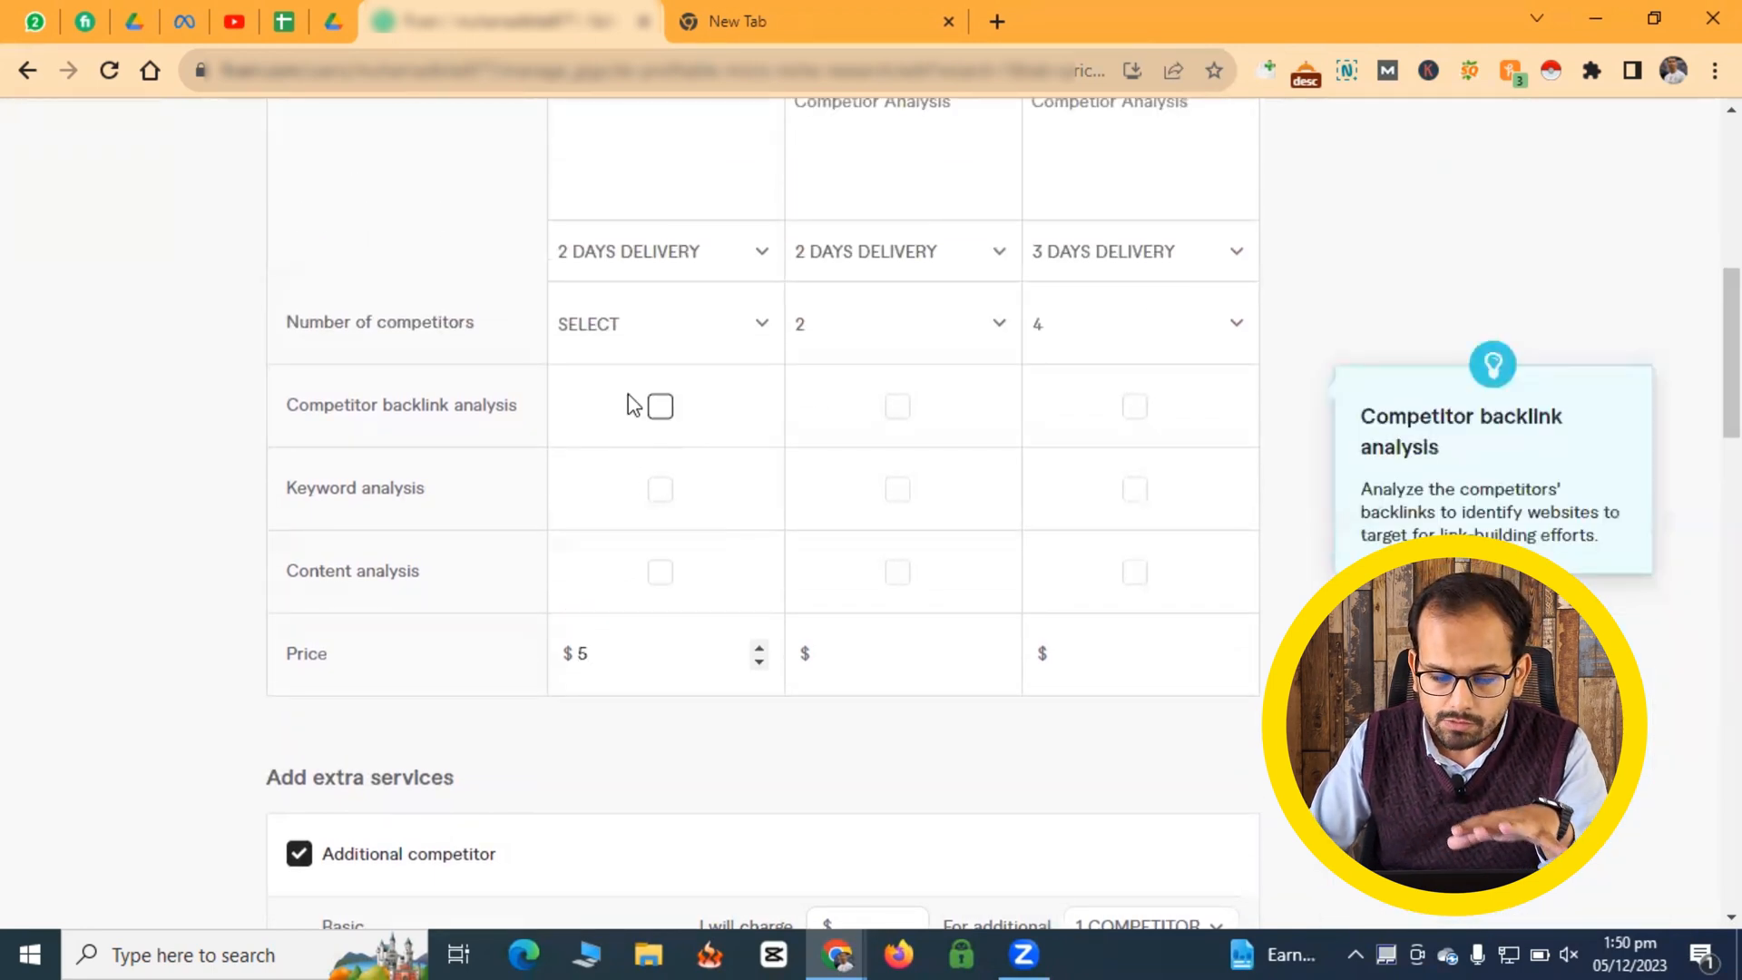
{"action": "scroll", "coordinate": [628, 394], "scroll_direction": "down", "scroll_amount": 1}
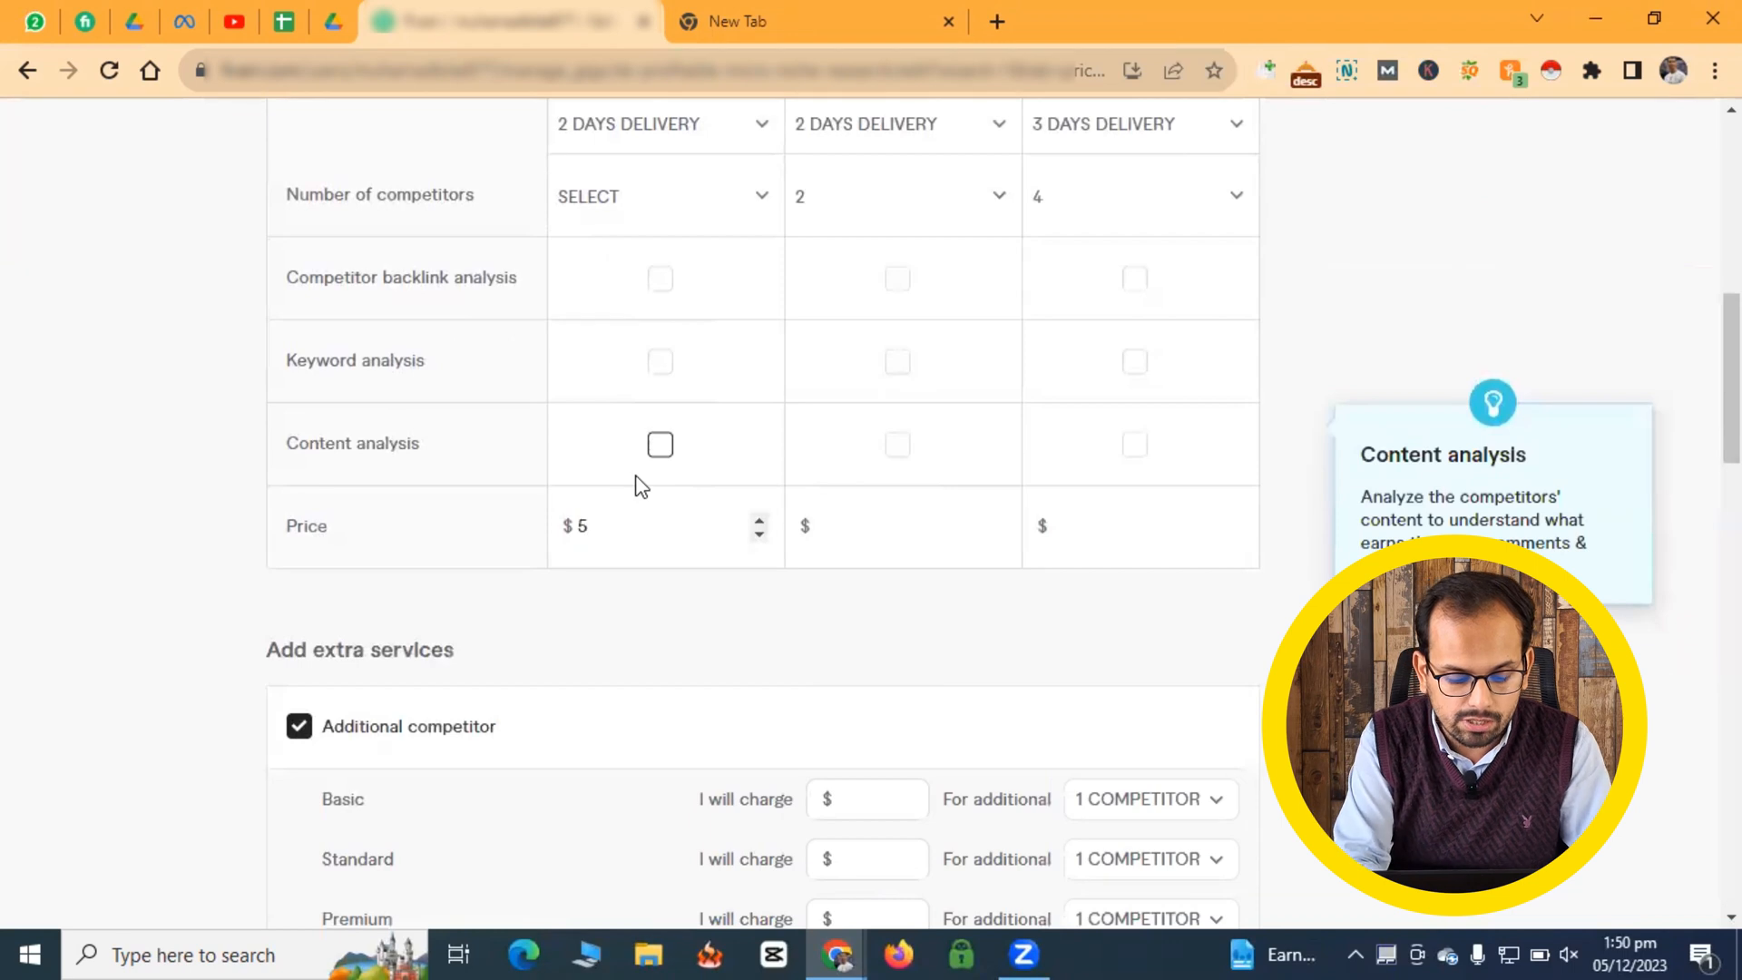
{"action": "type", "text": "10"}
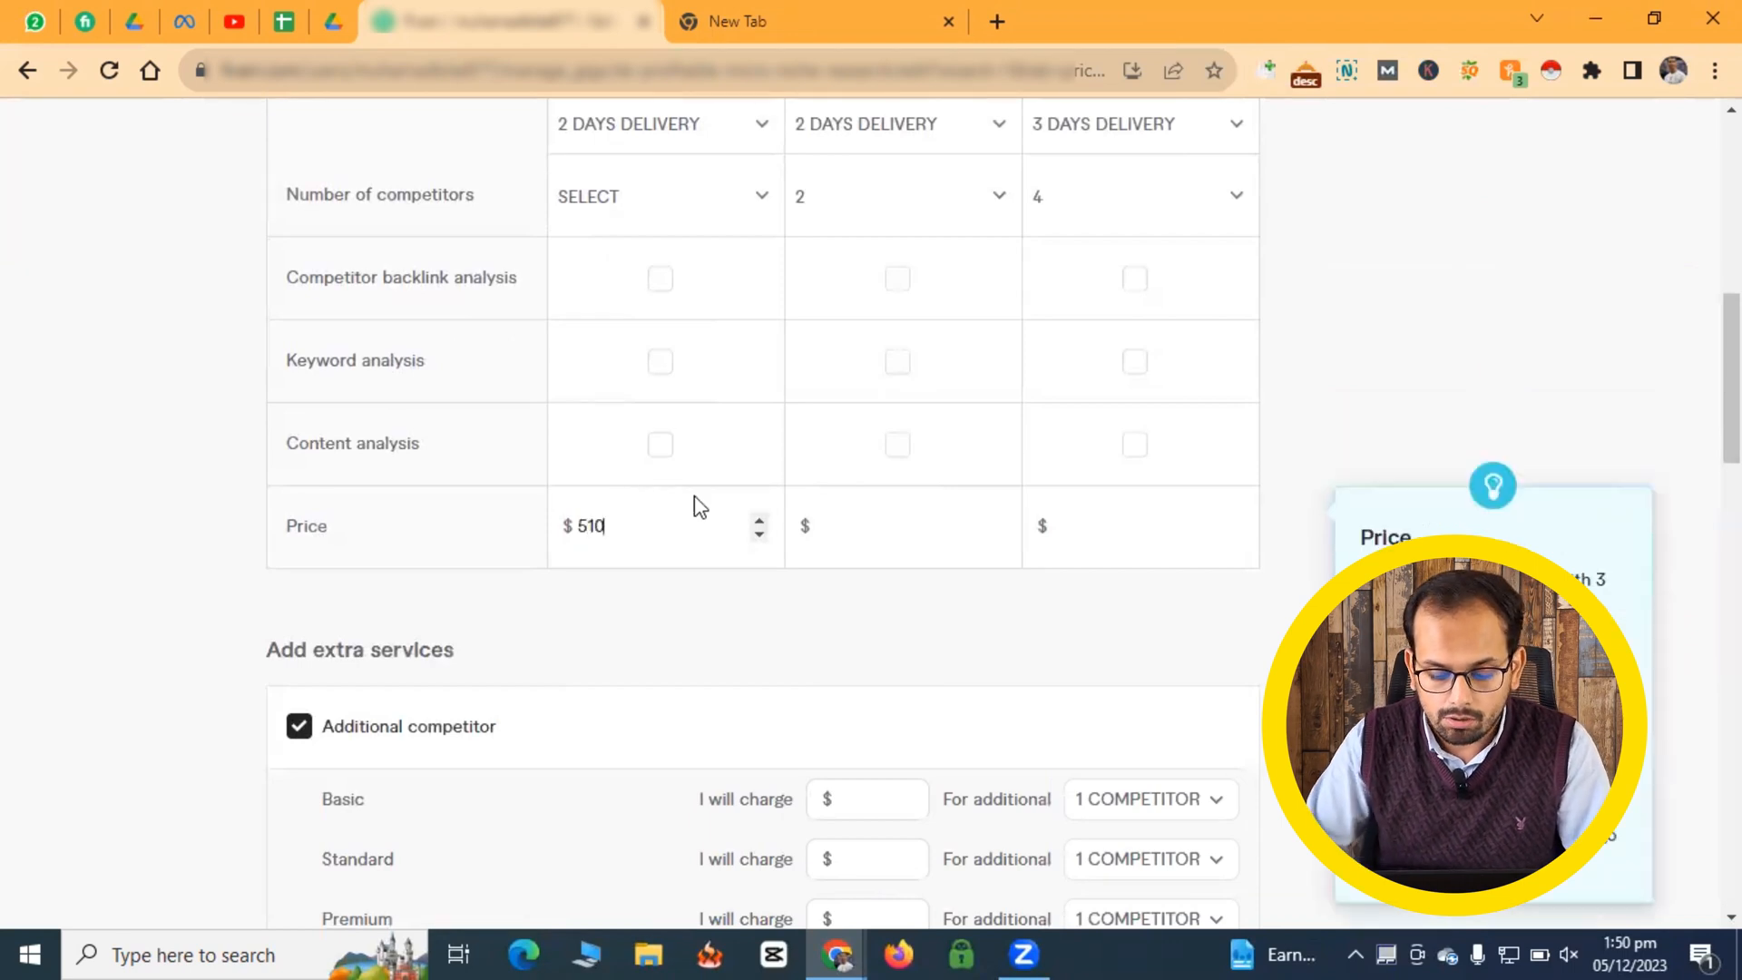
{"action": "key", "text": "BackSpace"}
{"action": "key", "text": "BackSpace"}
{"action": "key", "text": "BackSpace"}
{"action": "type", "text": "10"}
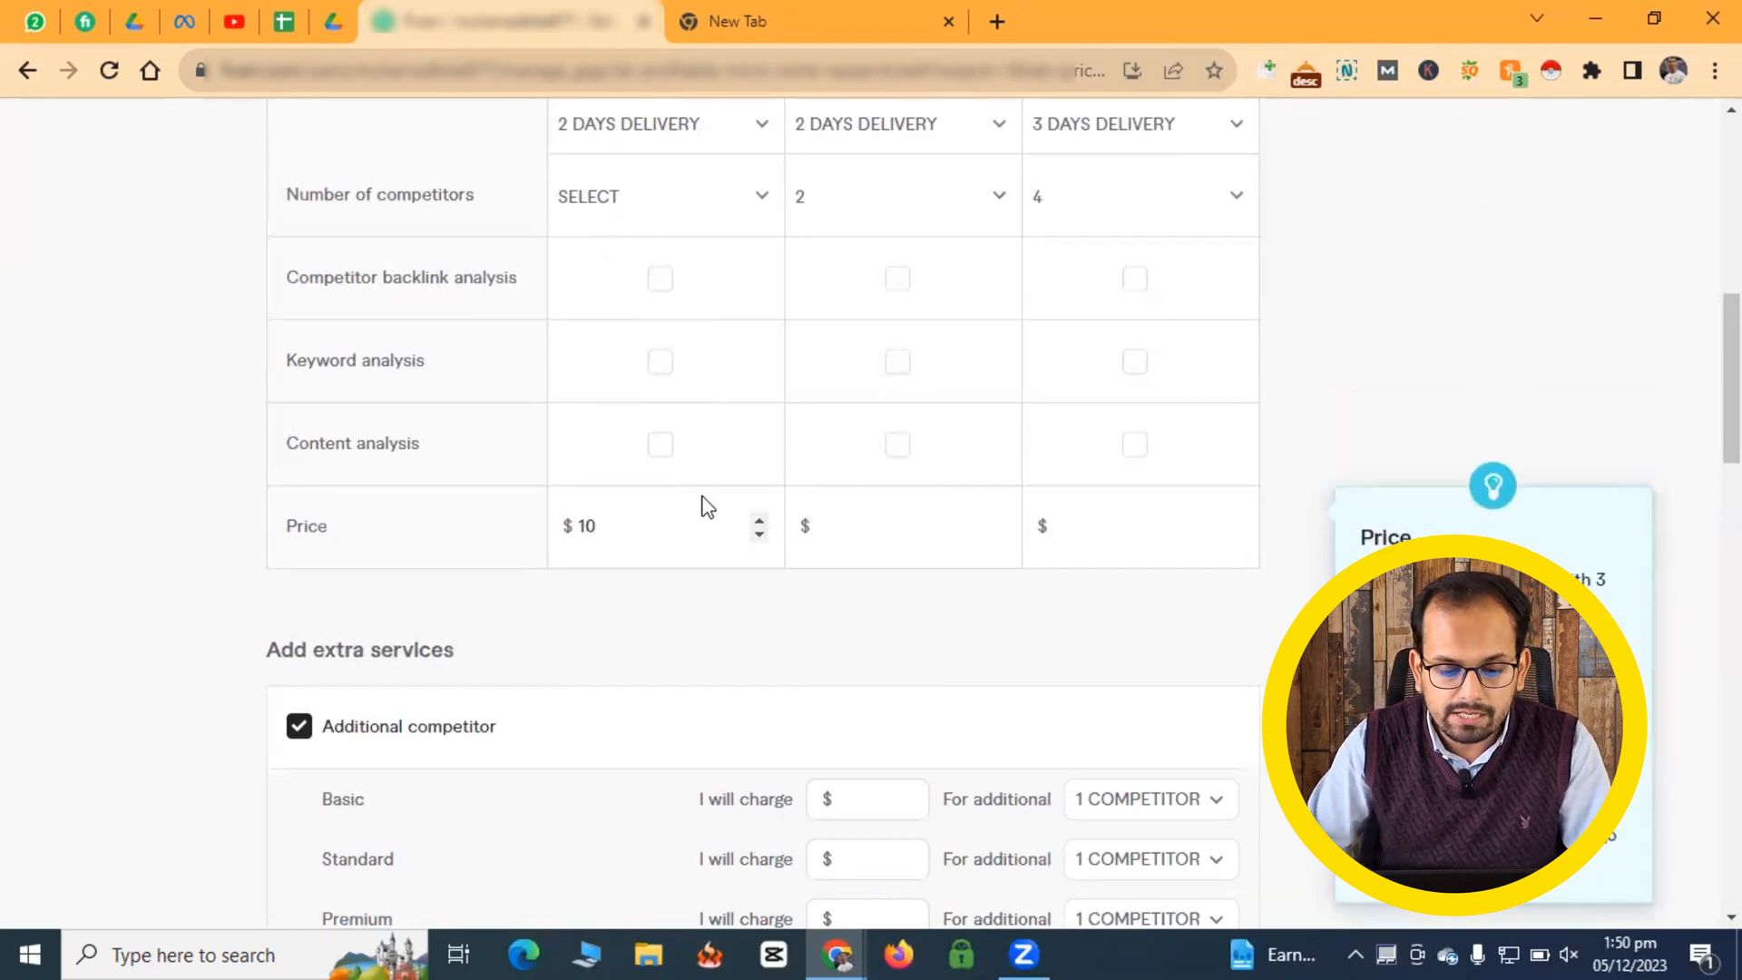
- Price the Standard package at $25 and the Premium package at $40
{"action": "left_click", "coordinate": [870, 524]}
{"action": "type", "text": "25"}
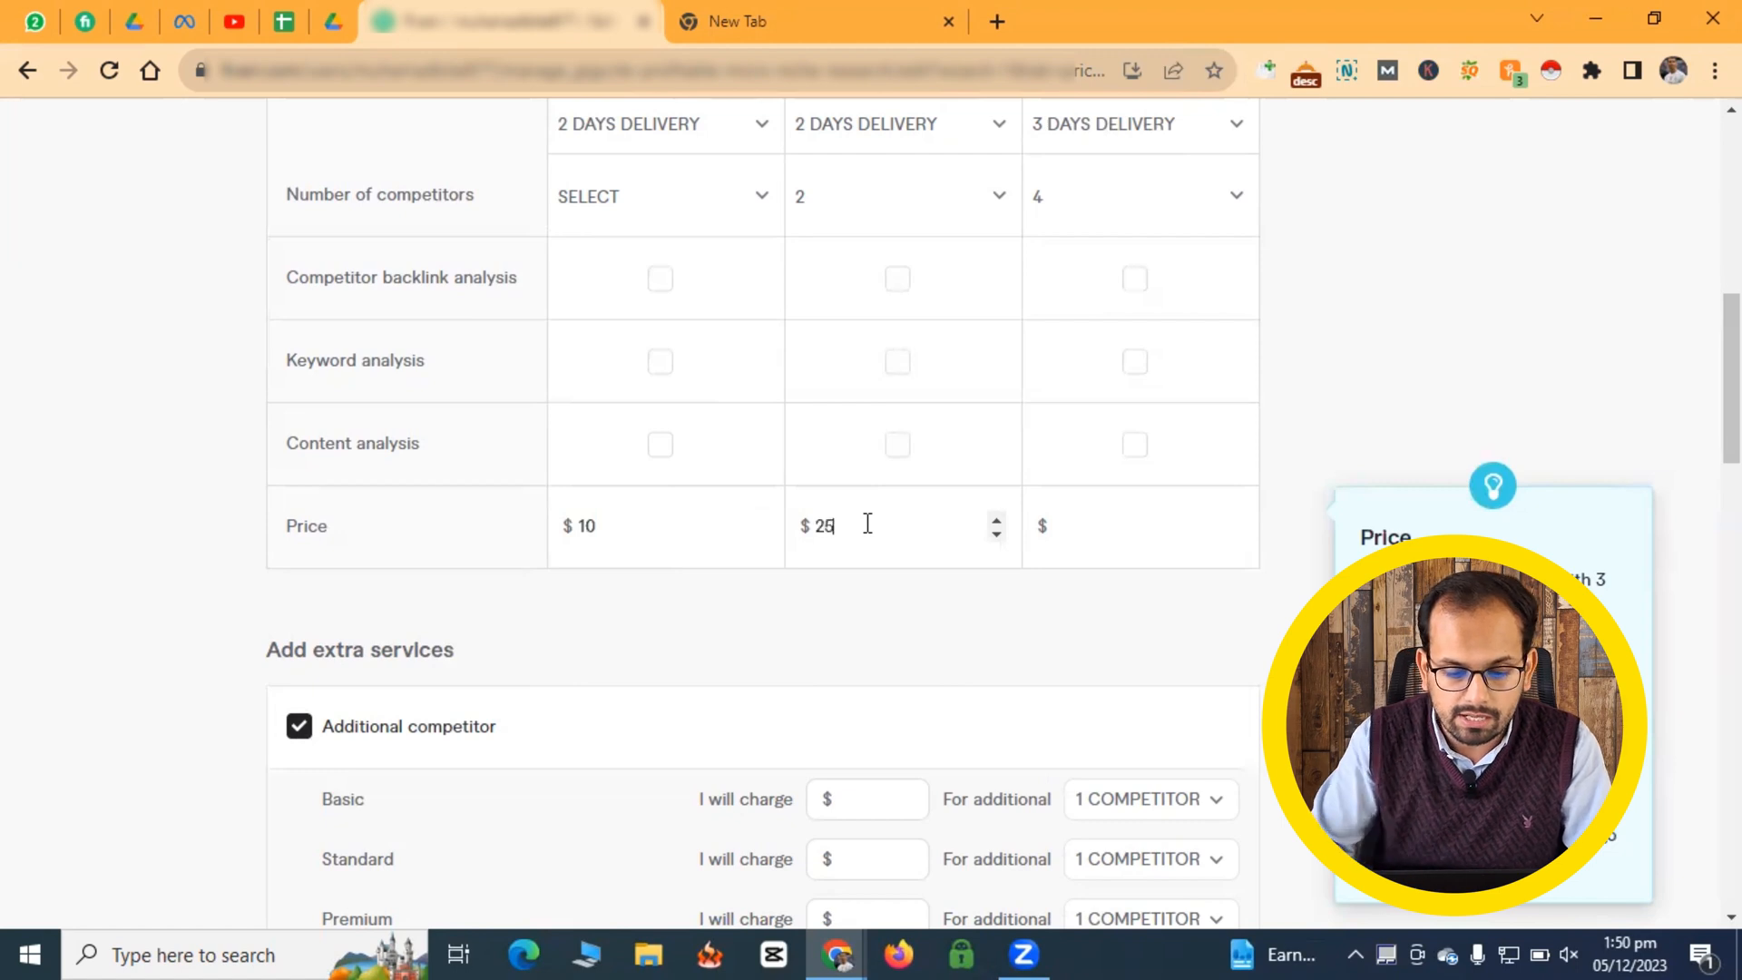
{"action": "left_click", "coordinate": [1097, 527]}
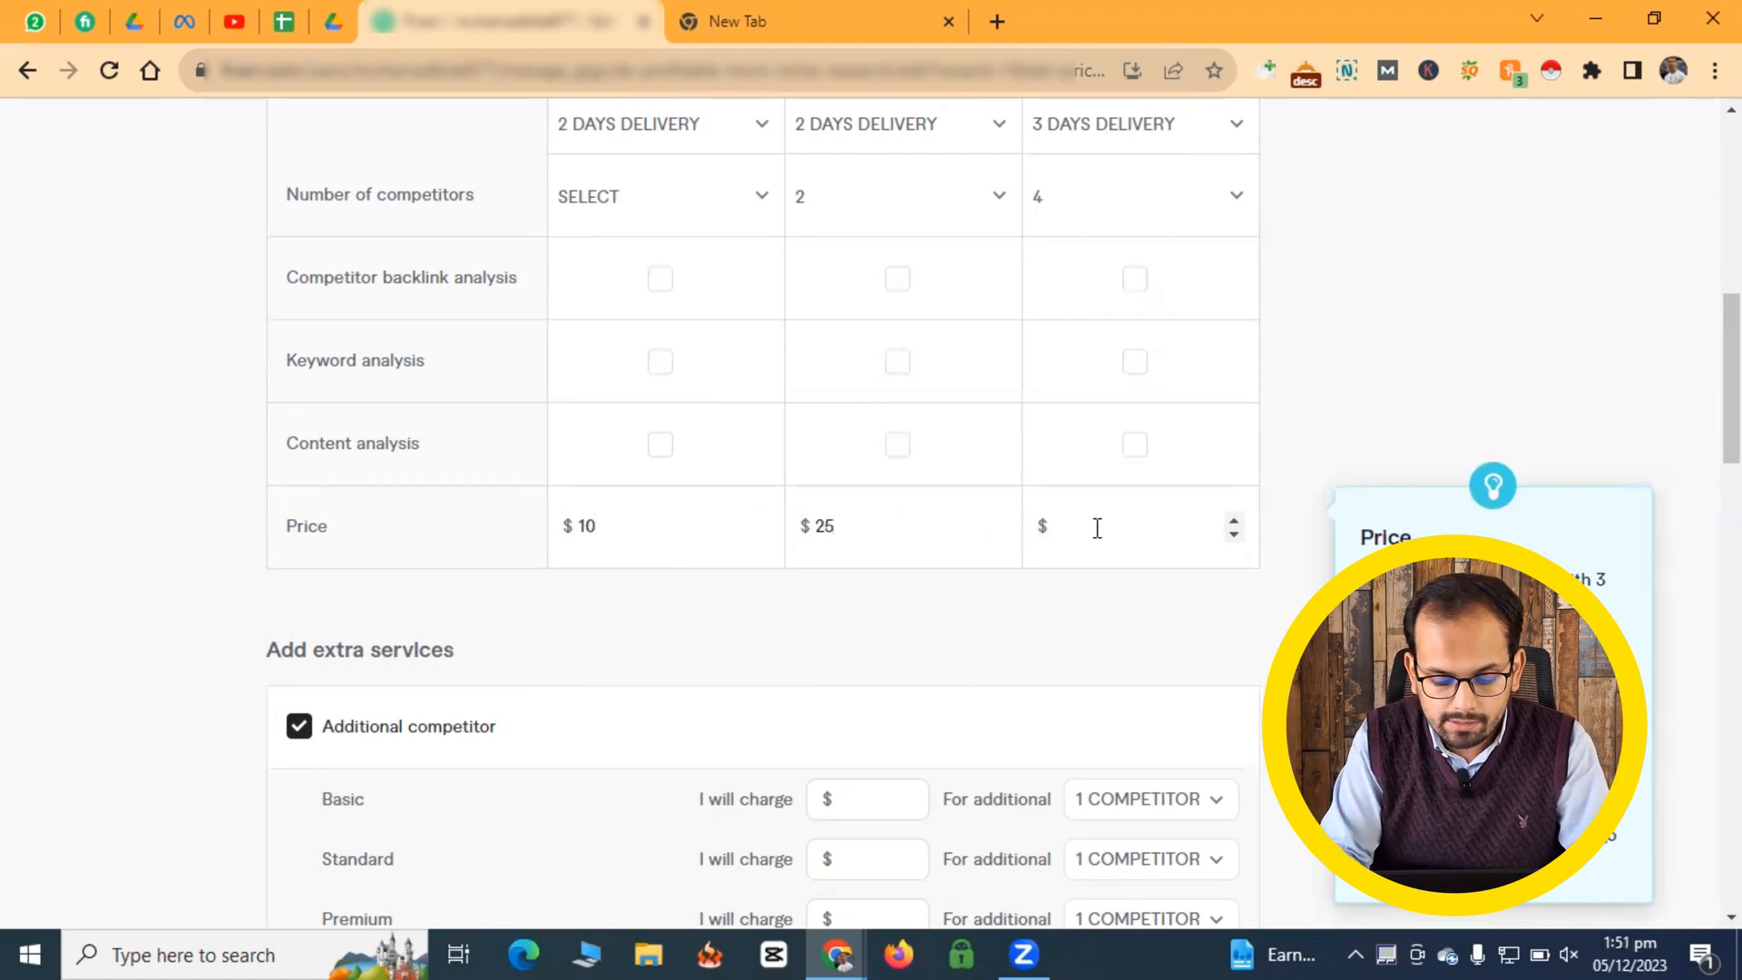
{"action": "type", "text": "40"}
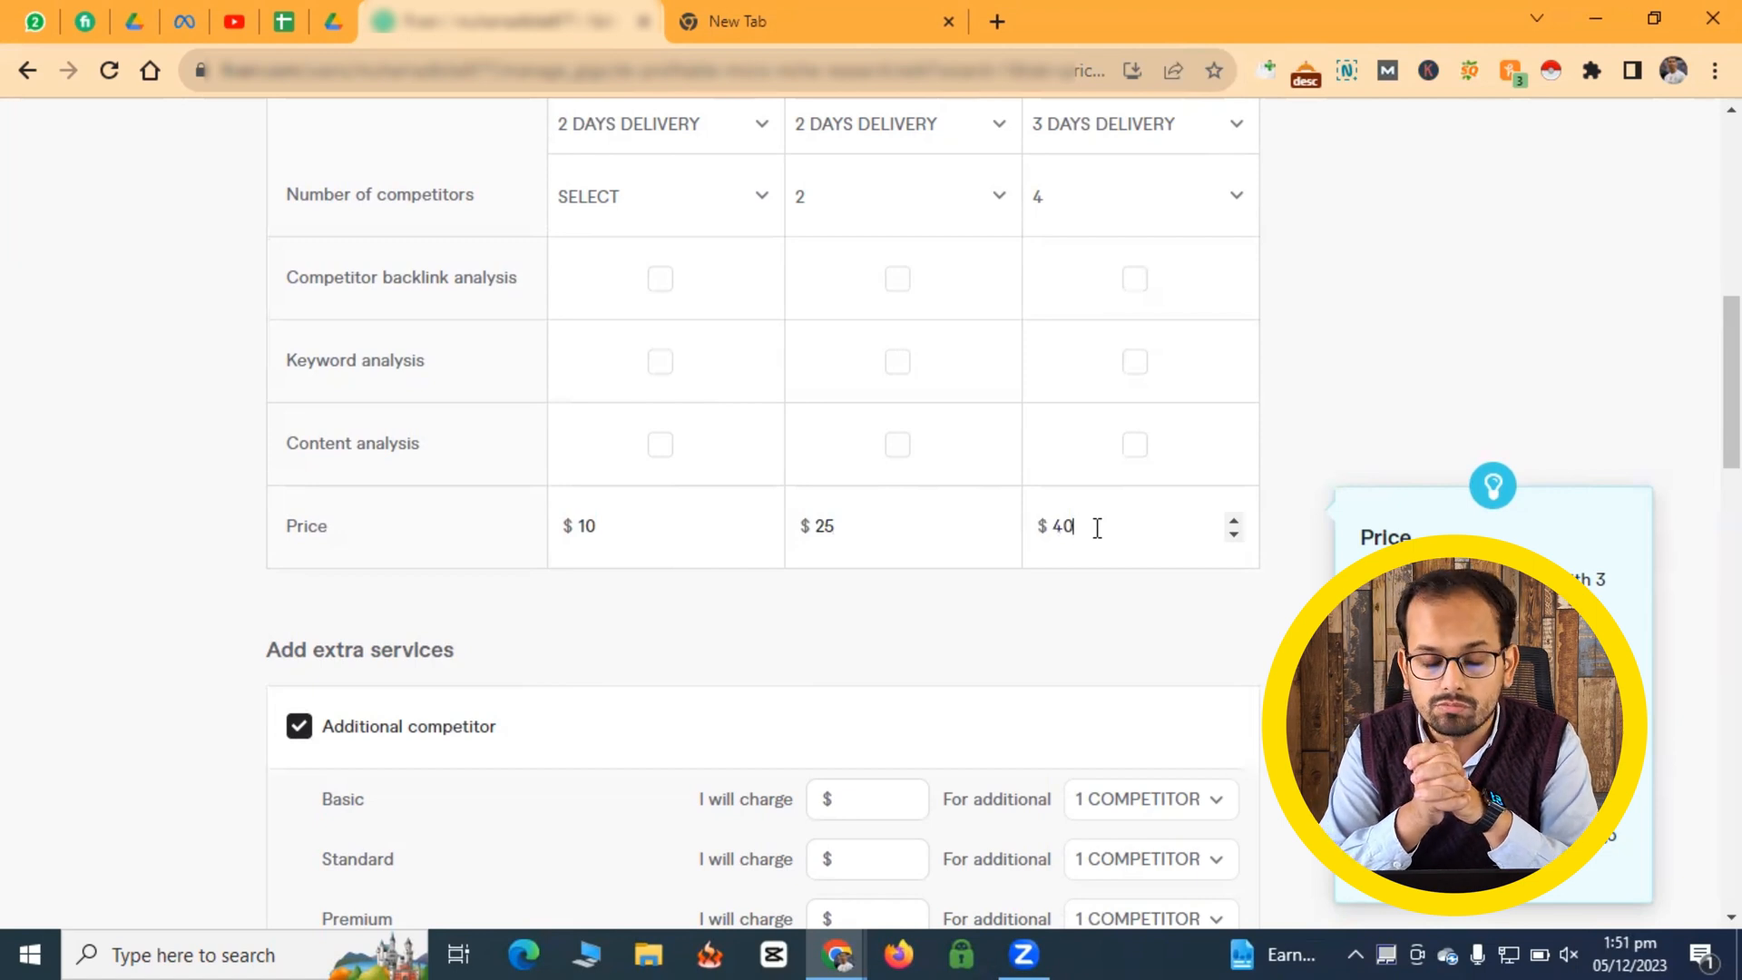
{"action": "scroll", "coordinate": [596, 594], "scroll_direction": "down", "scroll_amount": 4}
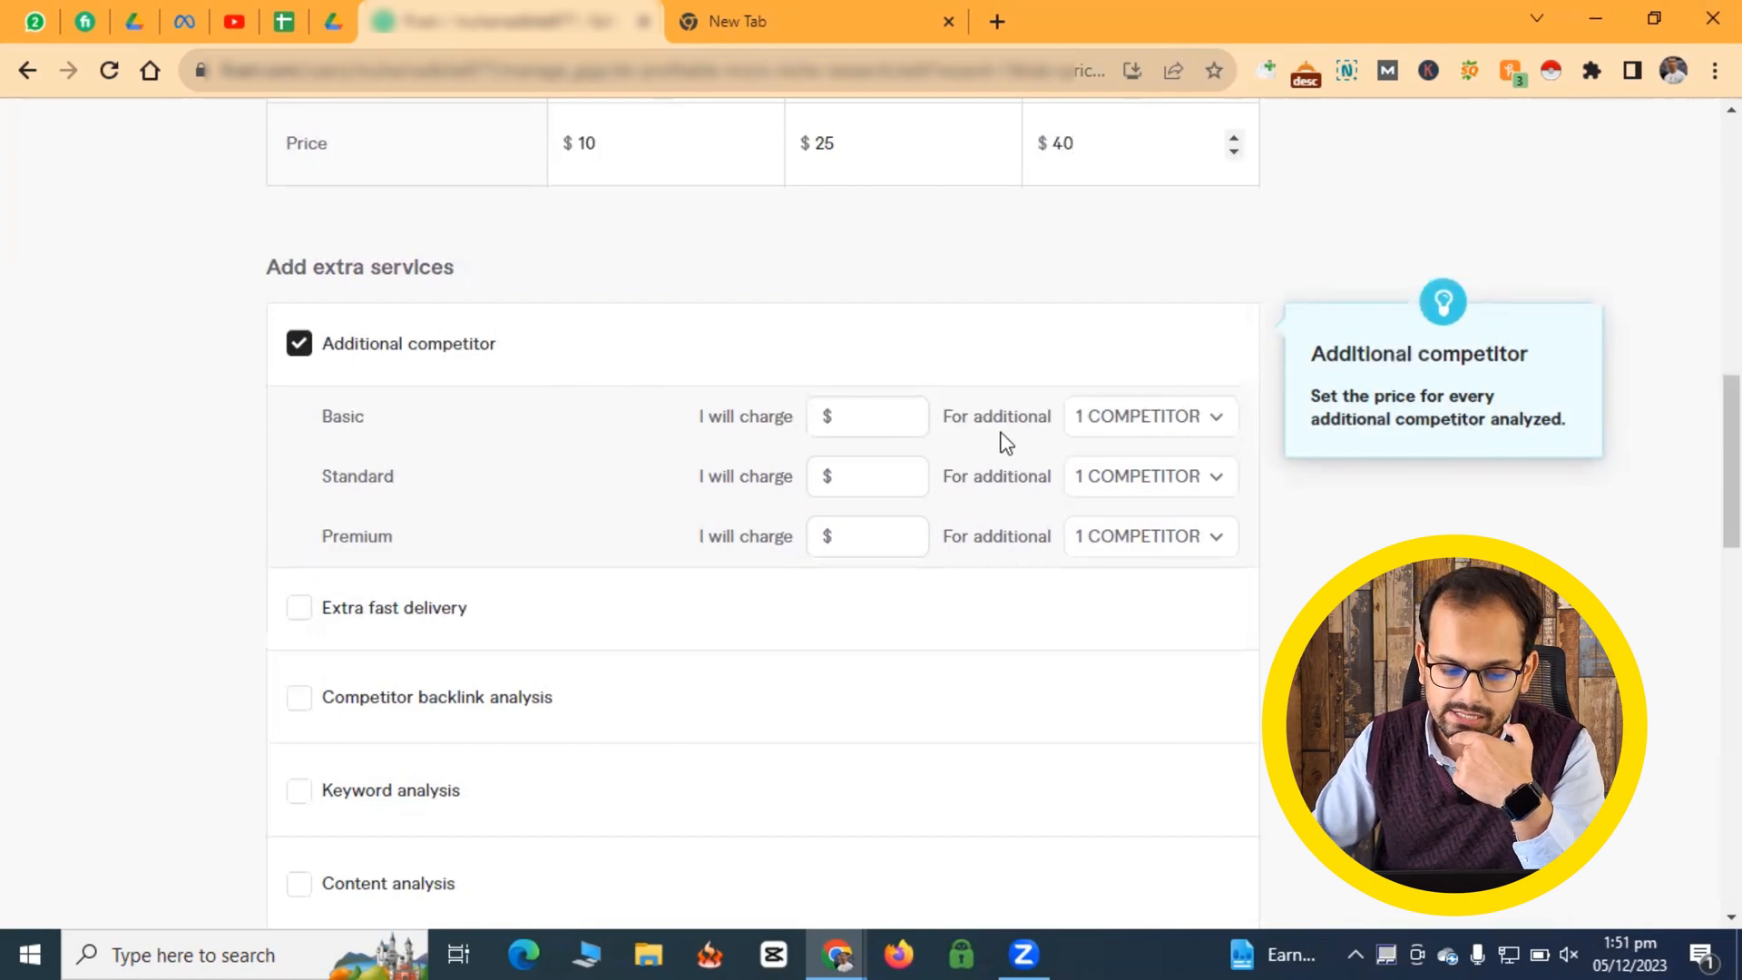
{"action": "scroll", "coordinate": [922, 413], "scroll_direction": "down", "scroll_amount": 5}
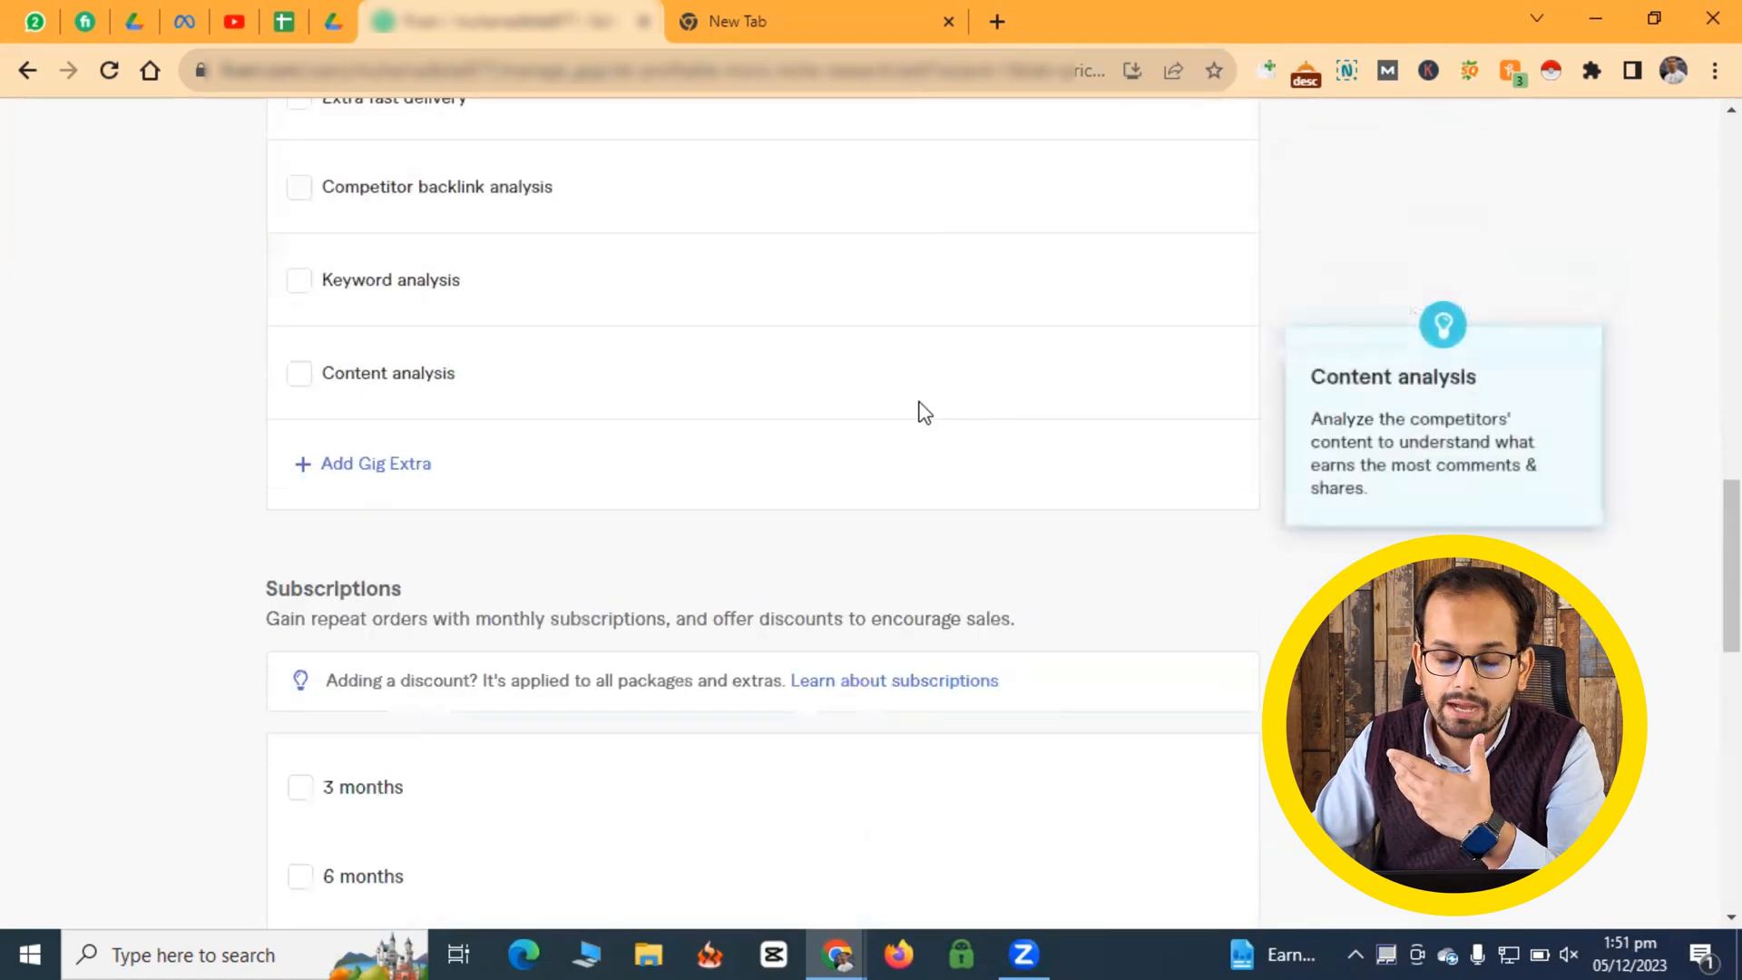
{"action": "scroll", "coordinate": [930, 359], "scroll_direction": "up", "scroll_amount": 3}
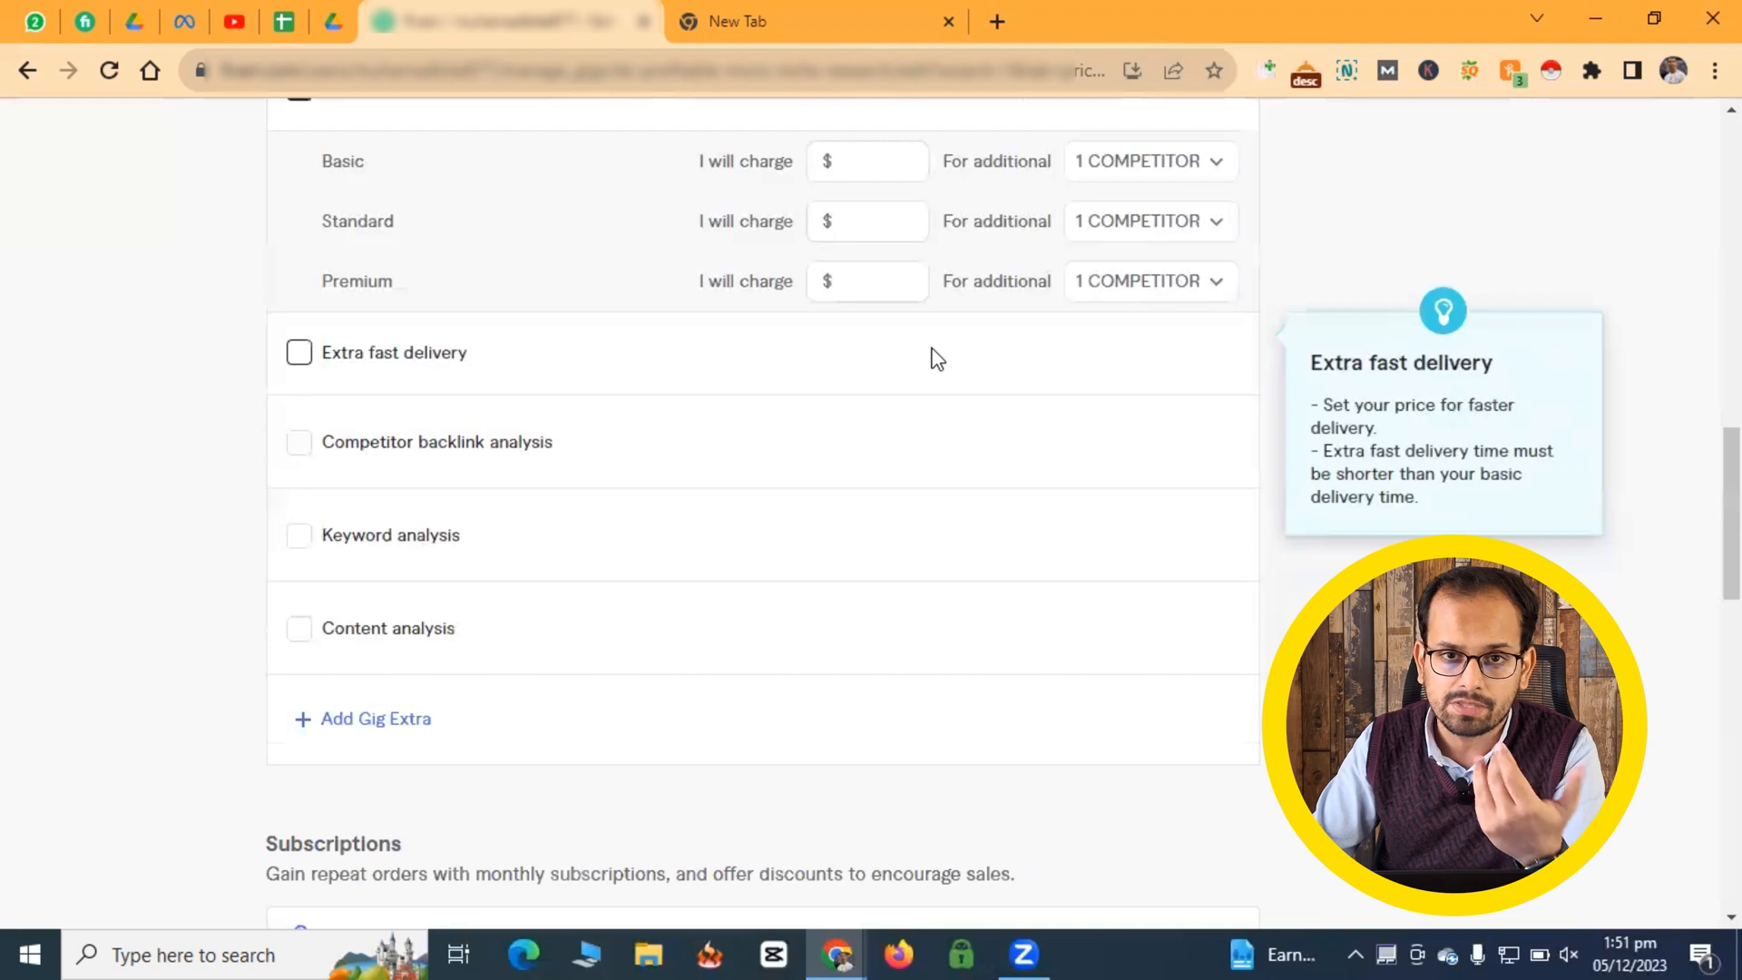
{"action": "scroll", "coordinate": [937, 359], "scroll_direction": "up", "scroll_amount": 3}
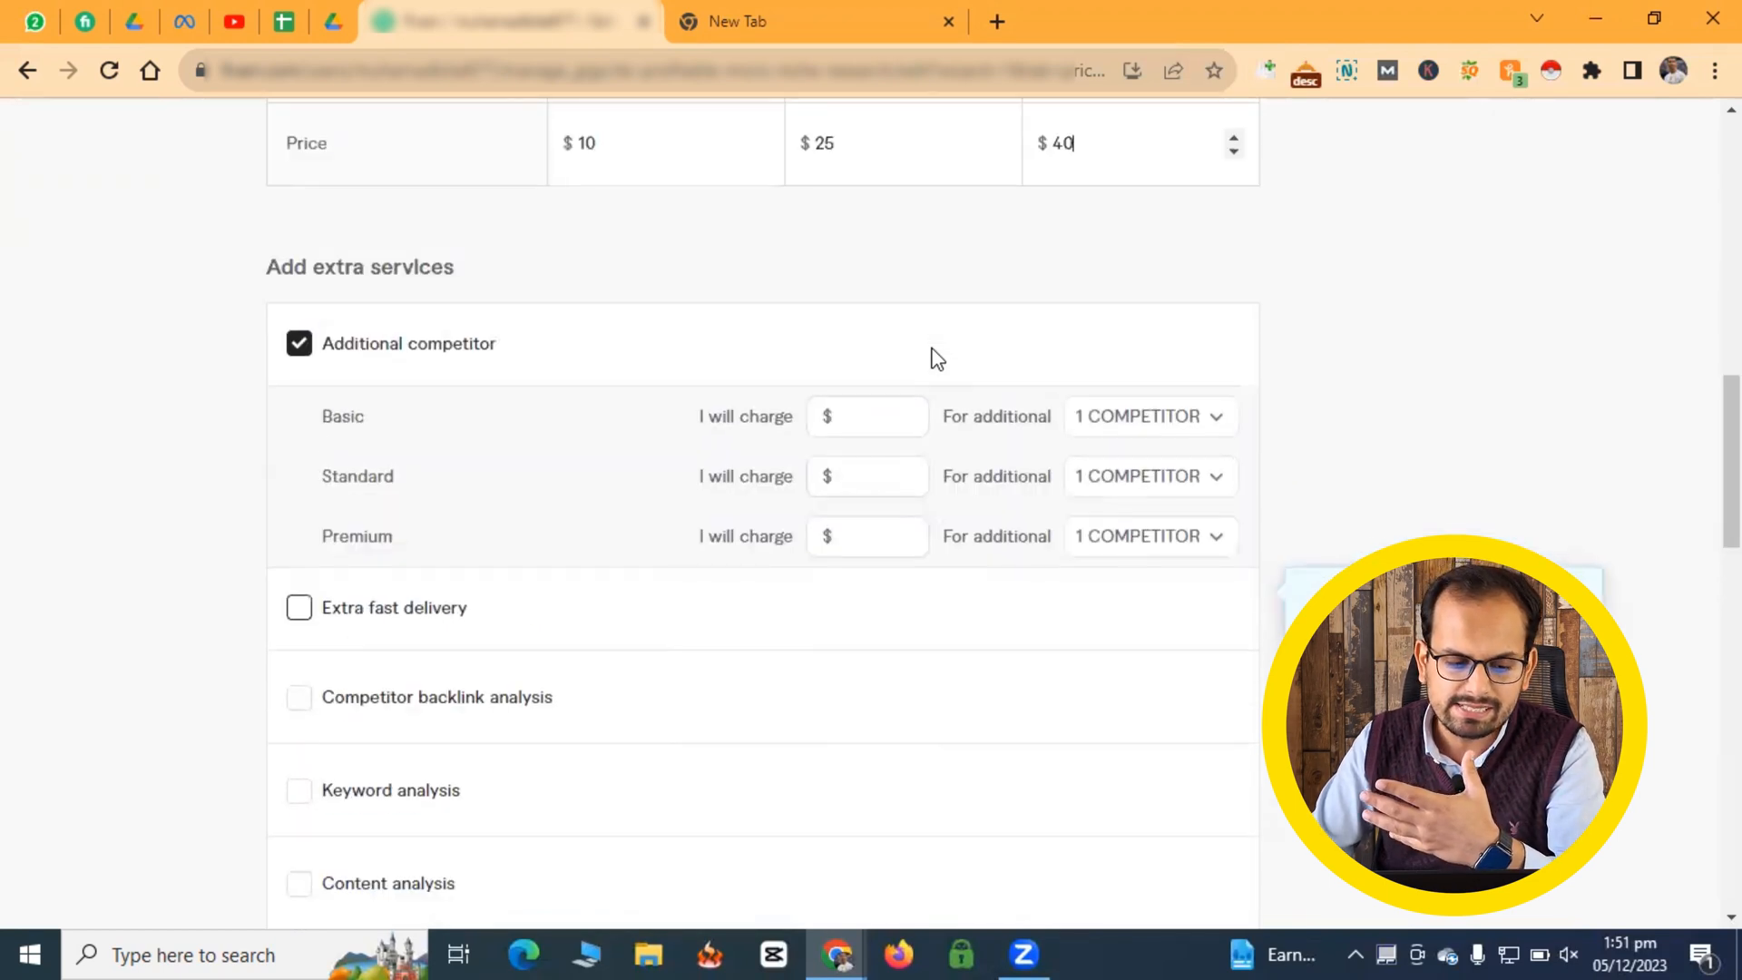